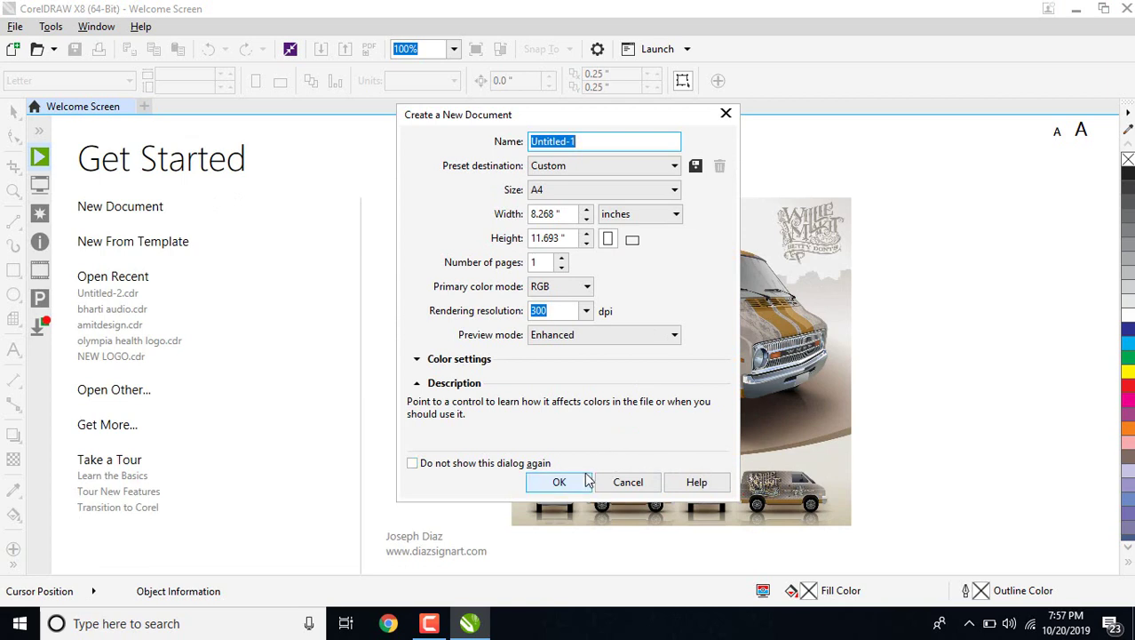
Create a blank A4 RGB document at 300 dpi rendering resolution.
{"action": "left_click", "coordinate": [582, 481]}
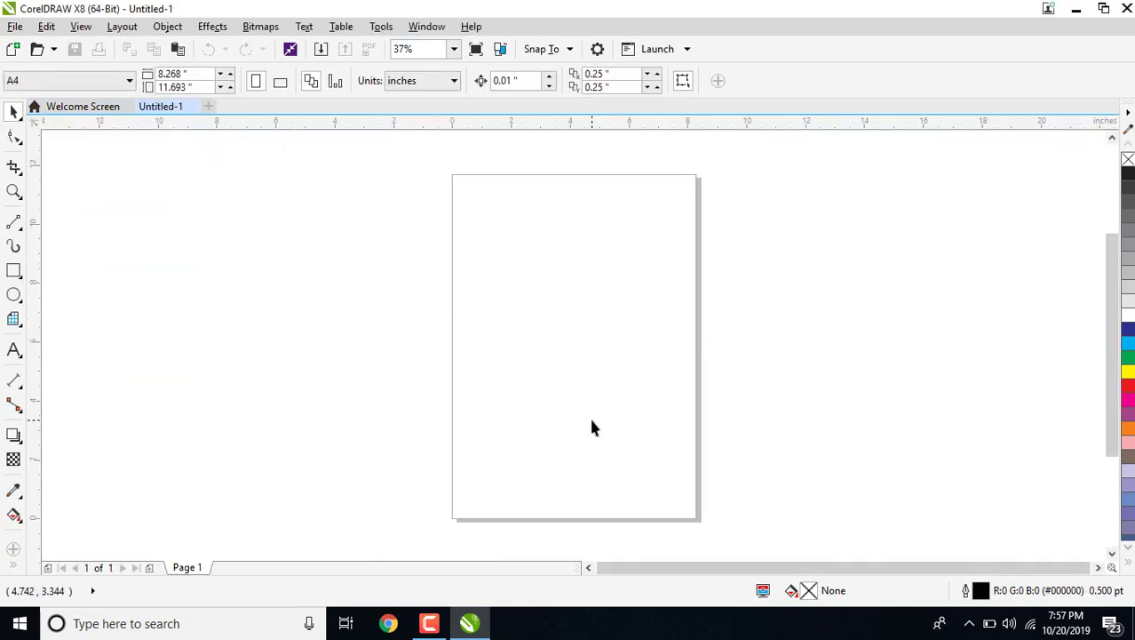
Open drive D in File Explorer by searching 'D:' from the Start menu.
{"action": "left_click", "coordinate": [21, 624]}
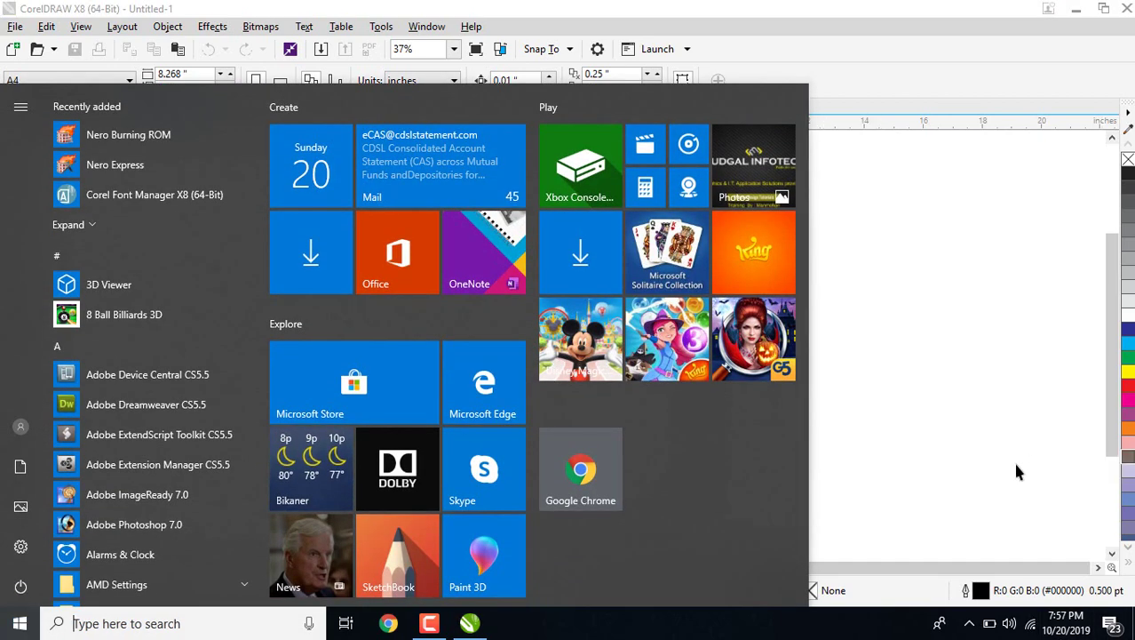
{"action": "left_click", "coordinate": [1013, 484]}
{"action": "left_click", "coordinate": [21, 624]}
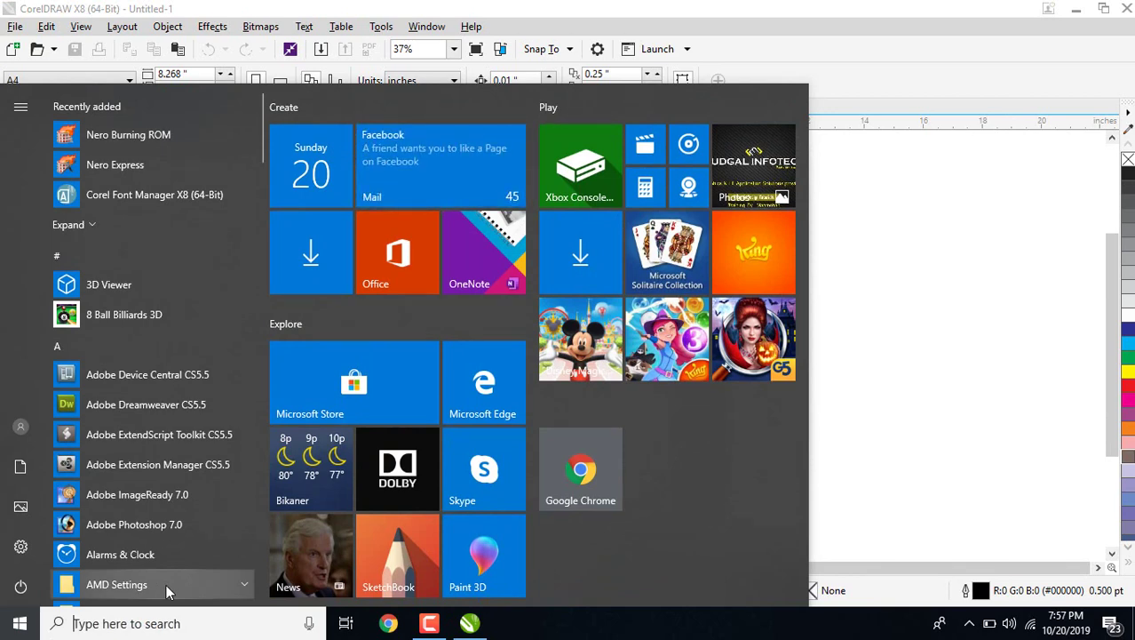
{"action": "type", "text": "D"}
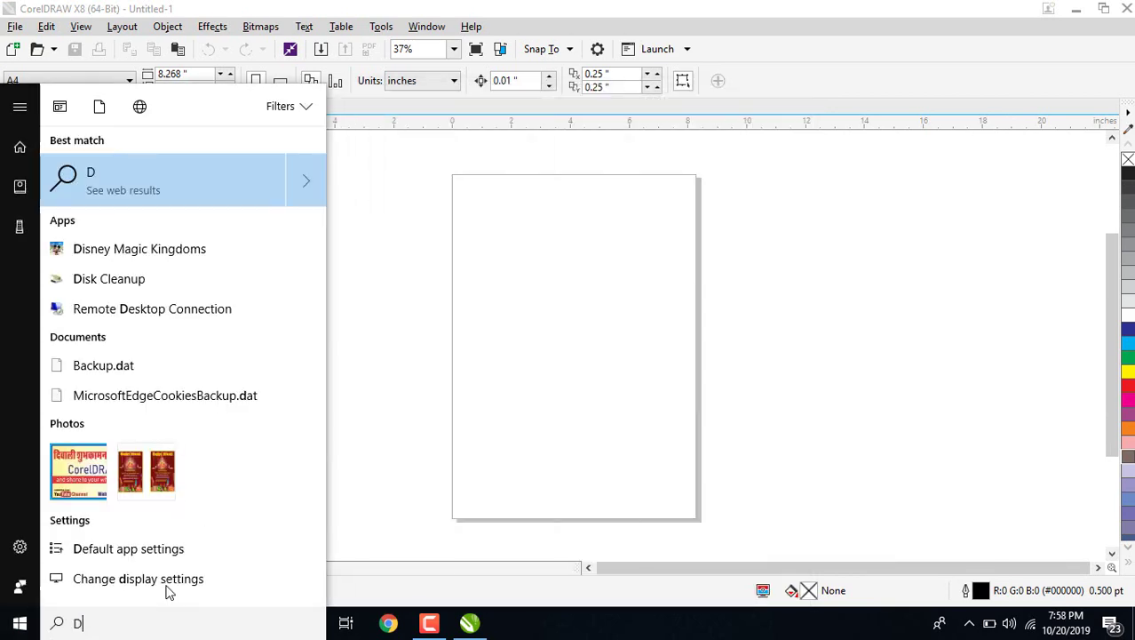
{"action": "type", "text": ":"}
{"action": "key", "text": "Return"}
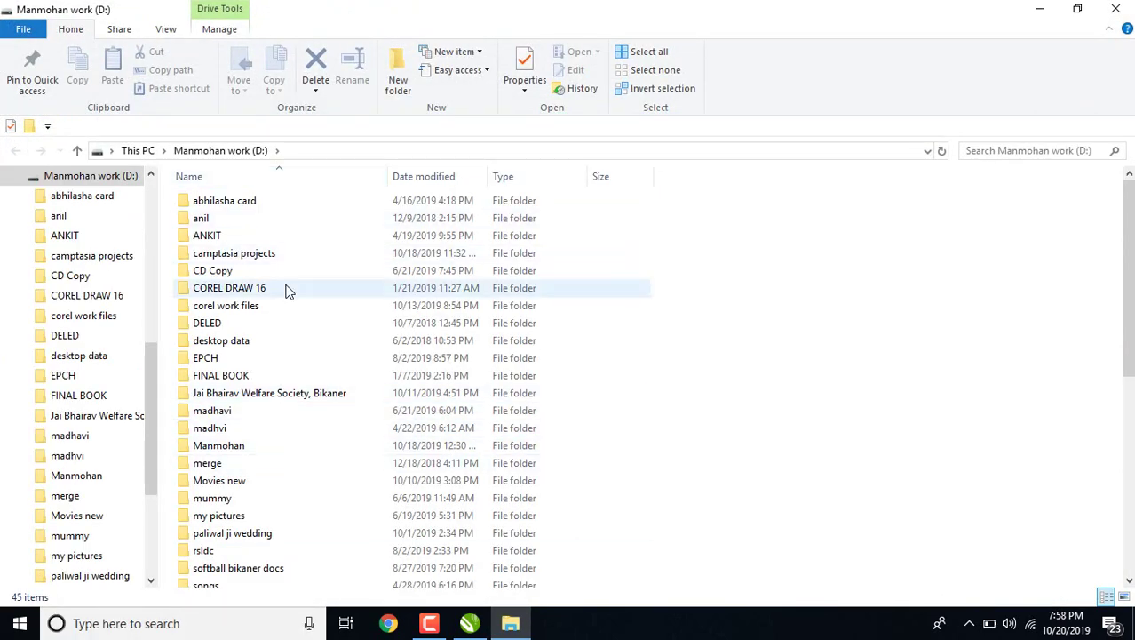
Open the work folder, then 2019 printing, and open SBI VISITING CARD.cdr.
{"action": "double_click", "coordinate": [249, 449]}
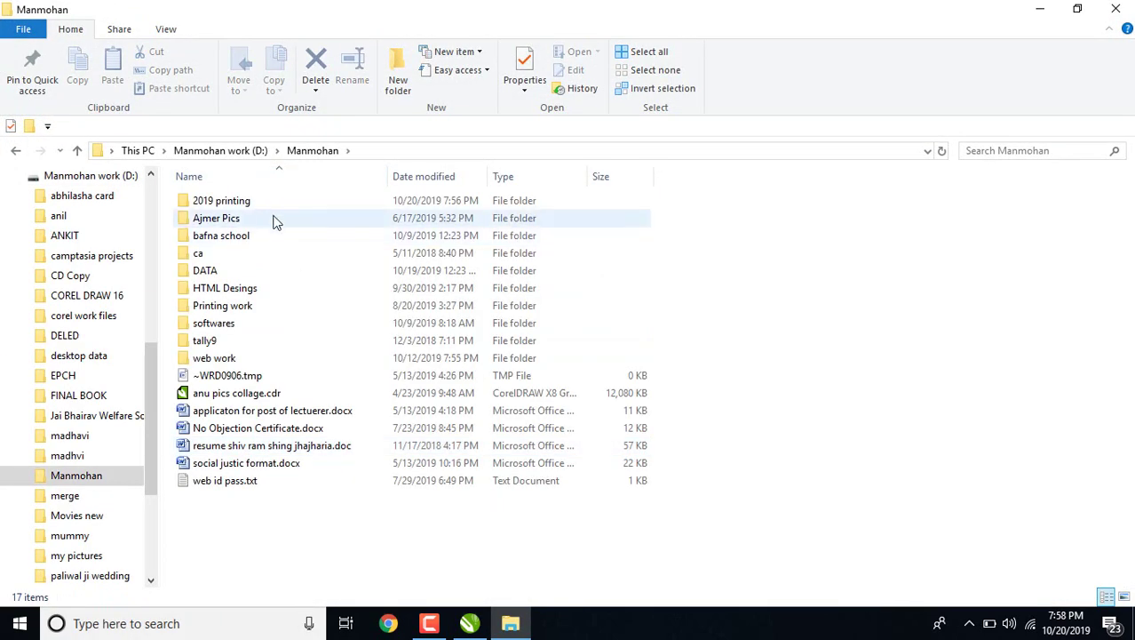
{"action": "double_click", "coordinate": [251, 203]}
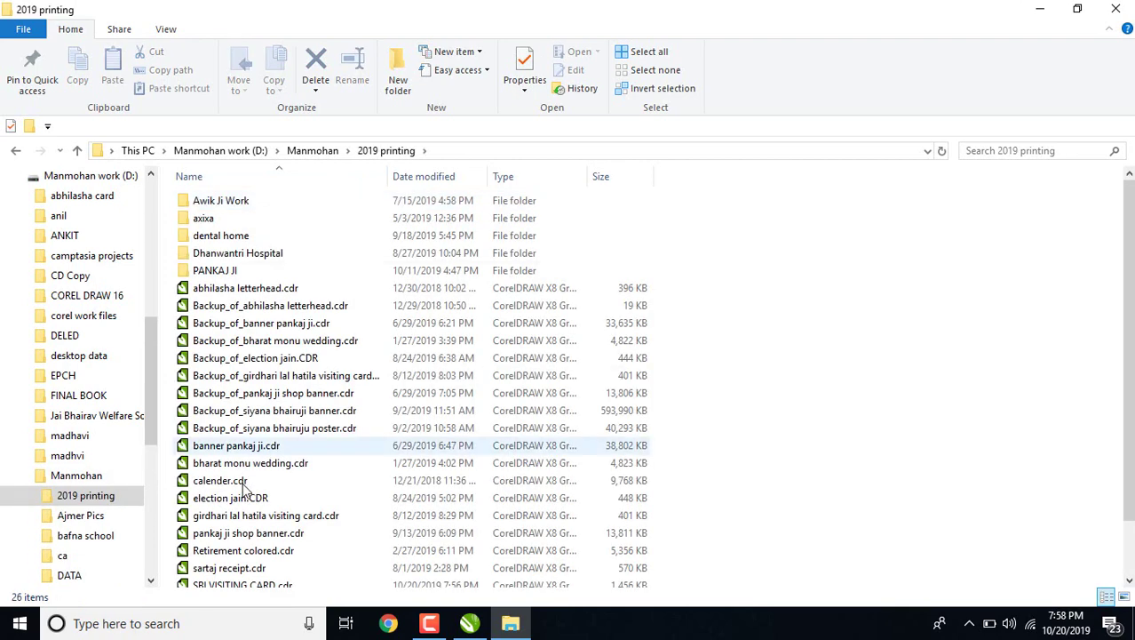
{"action": "left_click", "coordinate": [235, 497]}
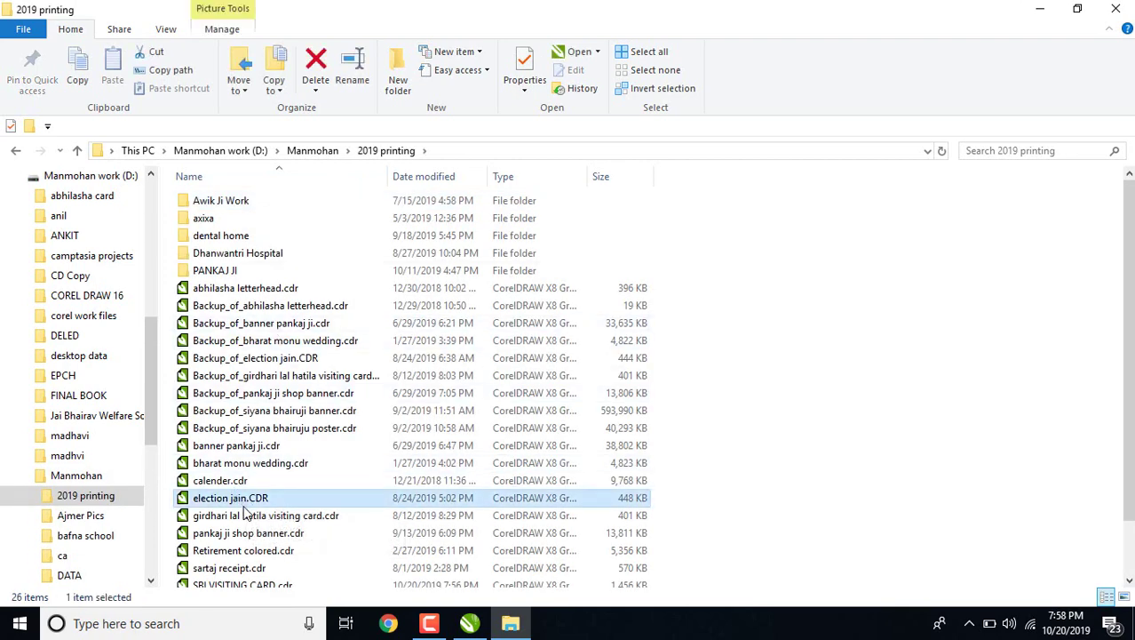
{"action": "key", "text": "Down"}
{"action": "key", "text": "Down"}
{"action": "key", "text": "Down"}
{"action": "key", "text": "Down"}
{"action": "key", "text": "Down"}
{"action": "scroll", "coordinate": [310, 577], "scroll_direction": "down", "scroll_amount": 2}
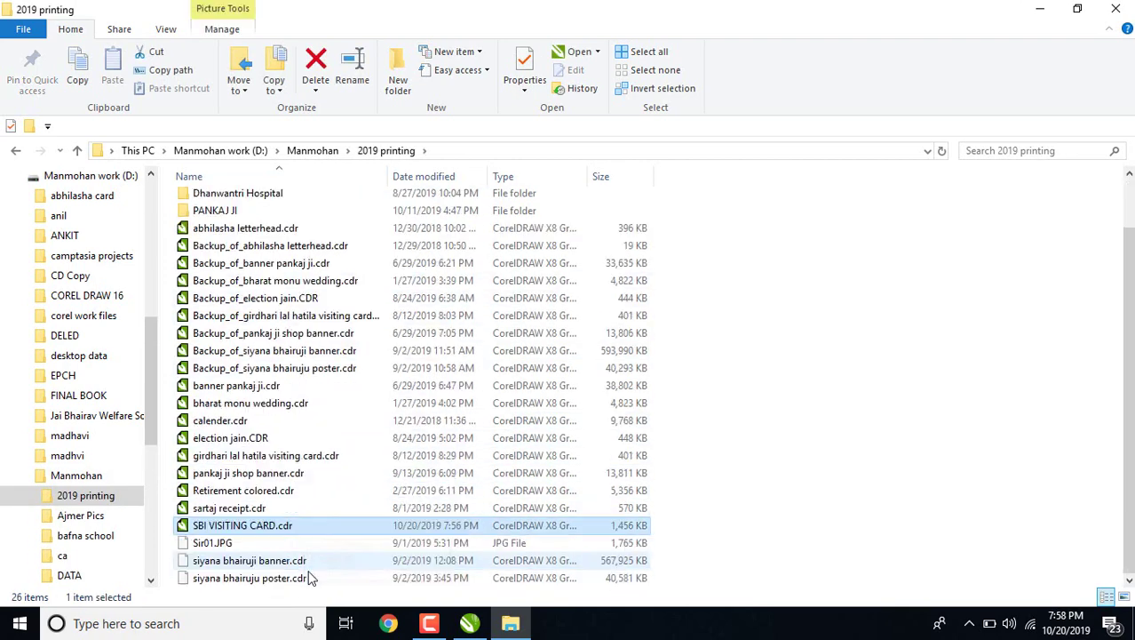
{"action": "key", "text": "Down"}
{"action": "left_click", "coordinate": [263, 530]}
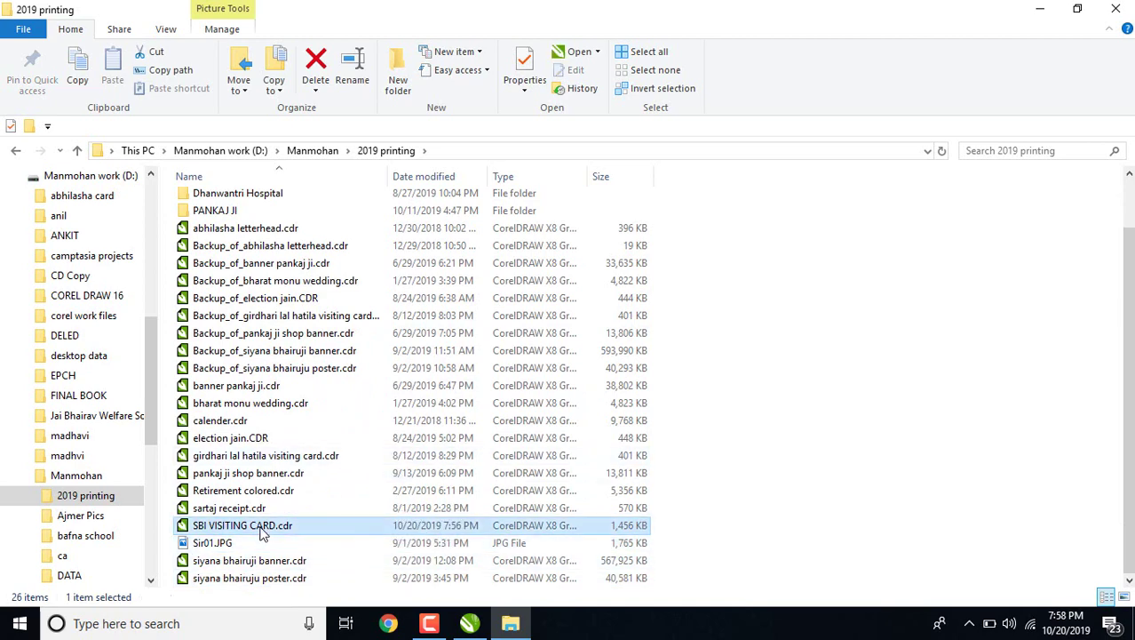
{"action": "double_click", "coordinate": [264, 530]}
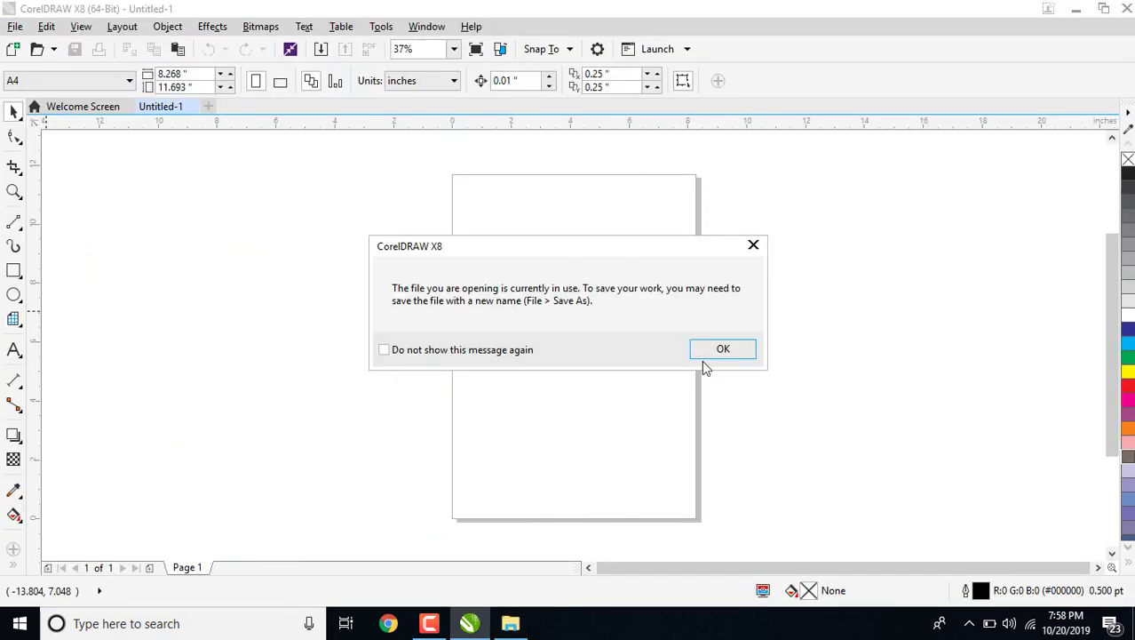
Dismiss the file-in-use warning and zoom to fit all the card's objects.
{"action": "left_click", "coordinate": [713, 351]}
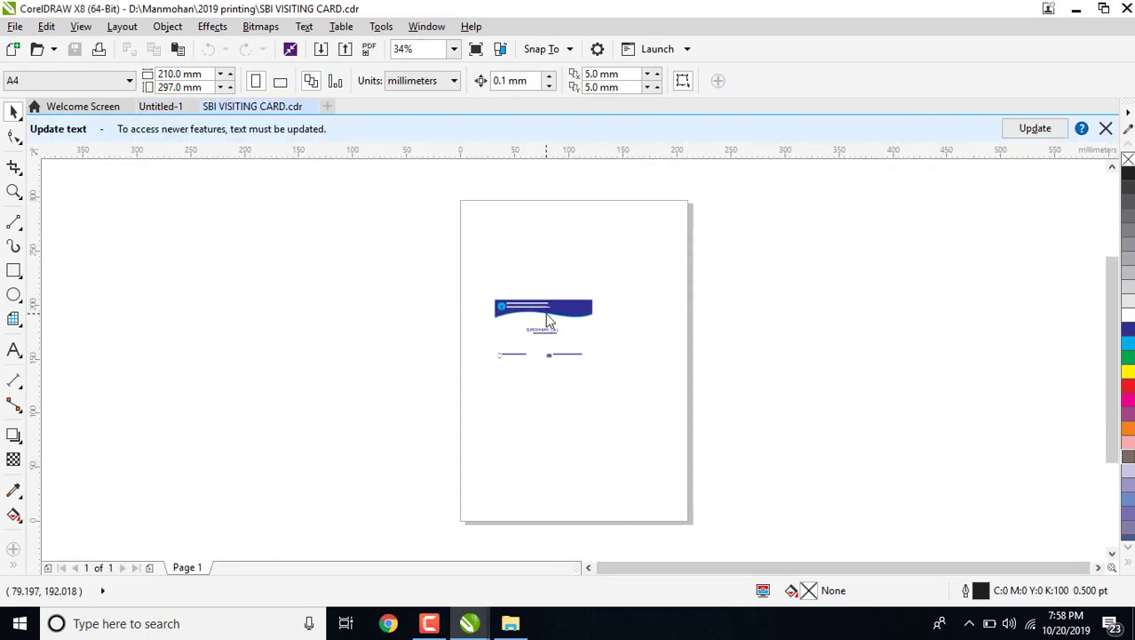
{"action": "key", "text": "F4"}
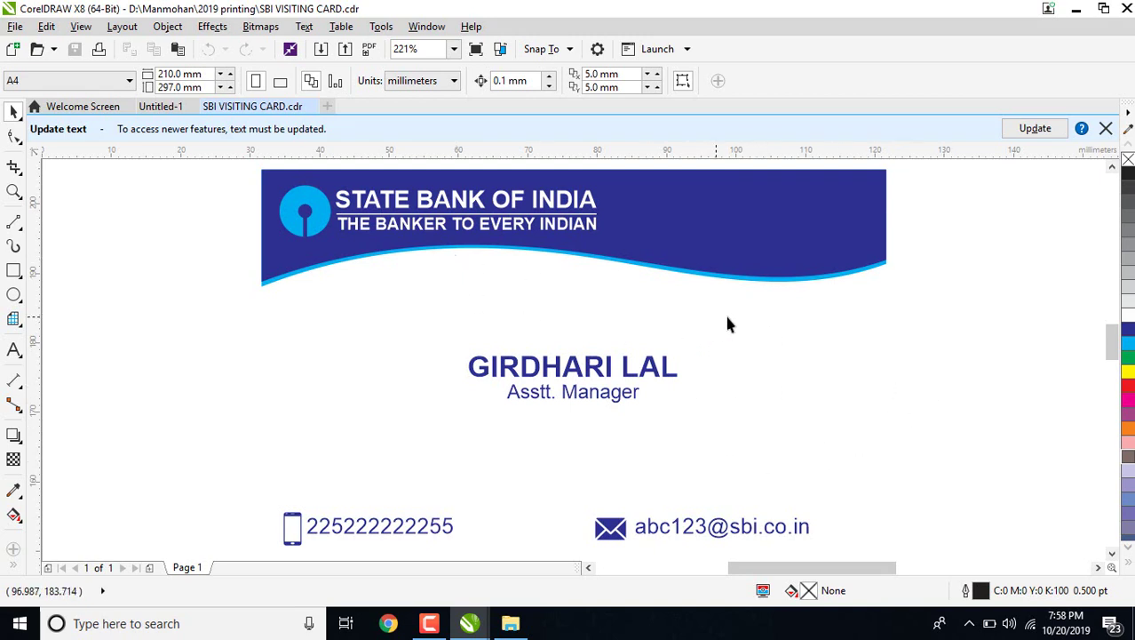
{"action": "scroll", "coordinate": [495, 320], "scroll_direction": "down", "scroll_amount": 3}
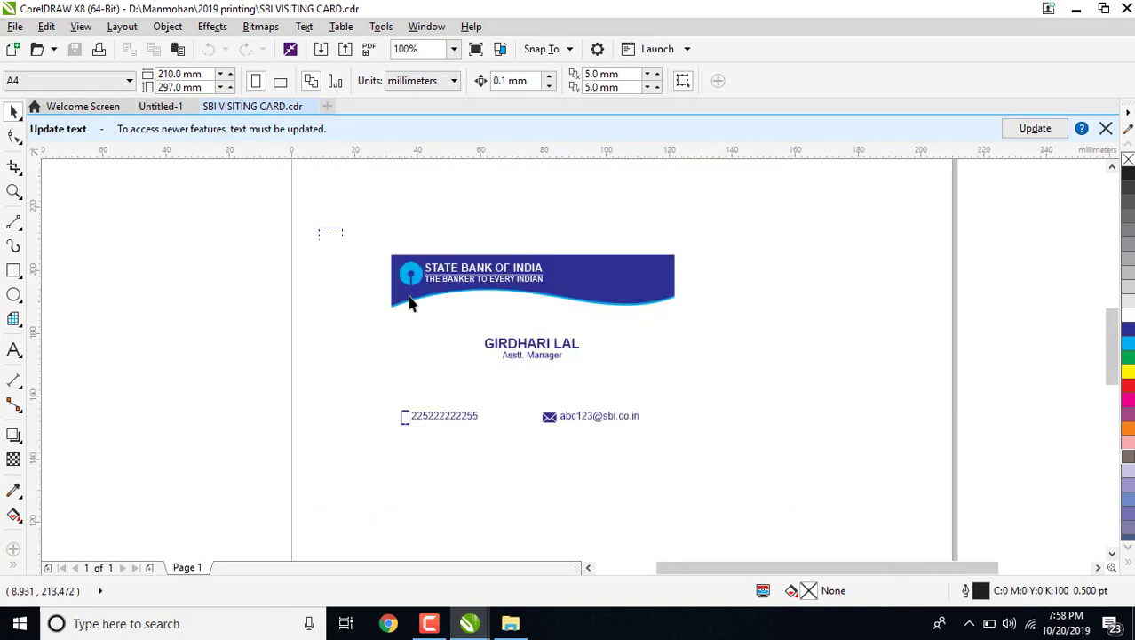
{"action": "left_click_drag", "start_coordinate": [408, 302], "coordinate": [728, 478]}
{"action": "left_click", "coordinate": [190, 223]}
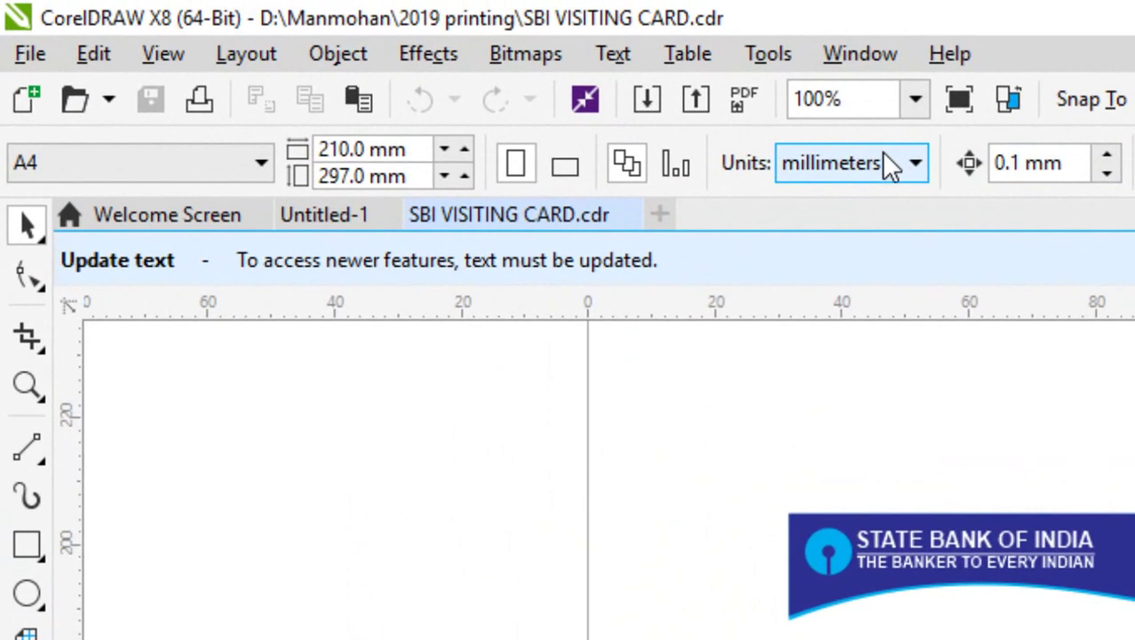
Switch the document's drawing units from millimeters to inches.
{"action": "left_click", "coordinate": [465, 87]}
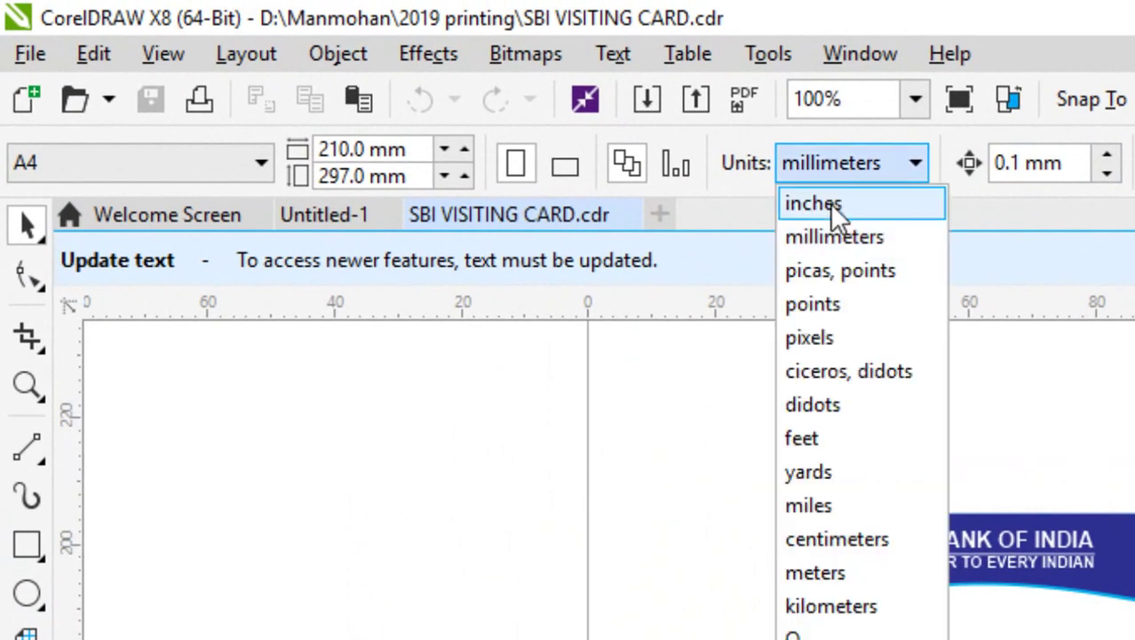
{"action": "left_click", "coordinate": [830, 203]}
{"action": "left_click", "coordinate": [783, 508]}
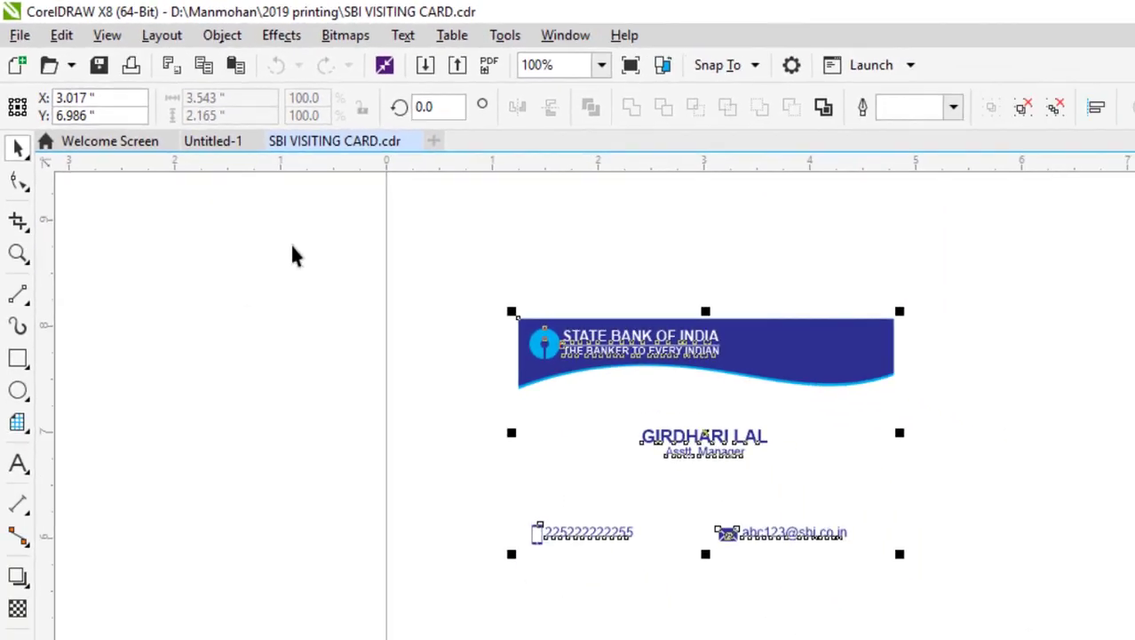
{"action": "left_click", "coordinate": [692, 420]}
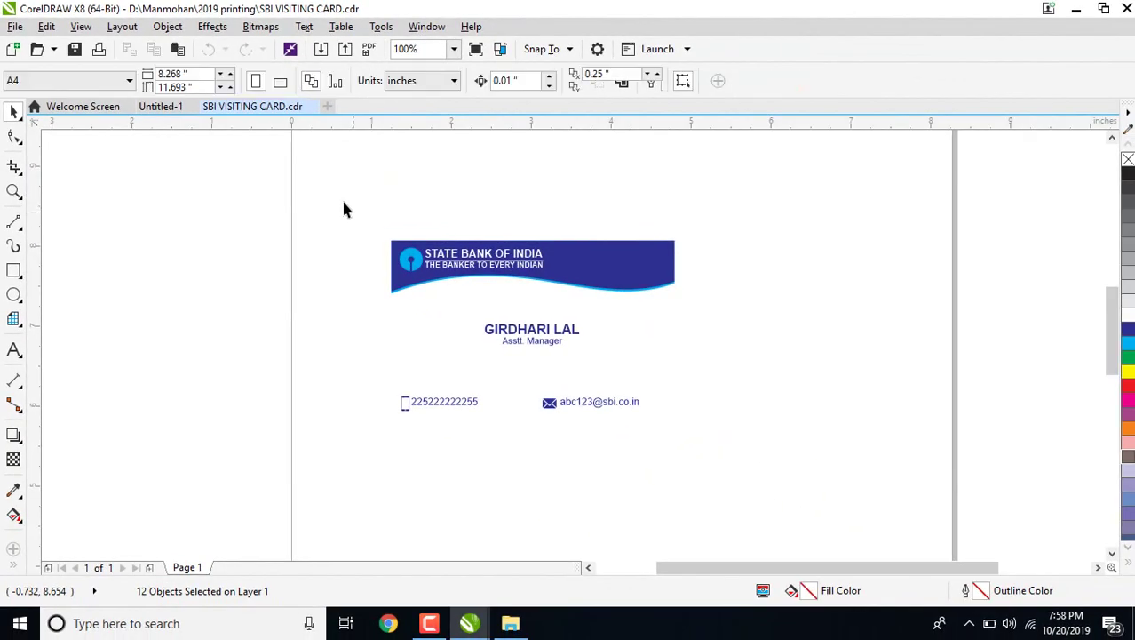
Move the whole sample card left and up on the page.
{"action": "left_click_drag", "start_coordinate": [801, 485], "coordinate": [801, 485]}
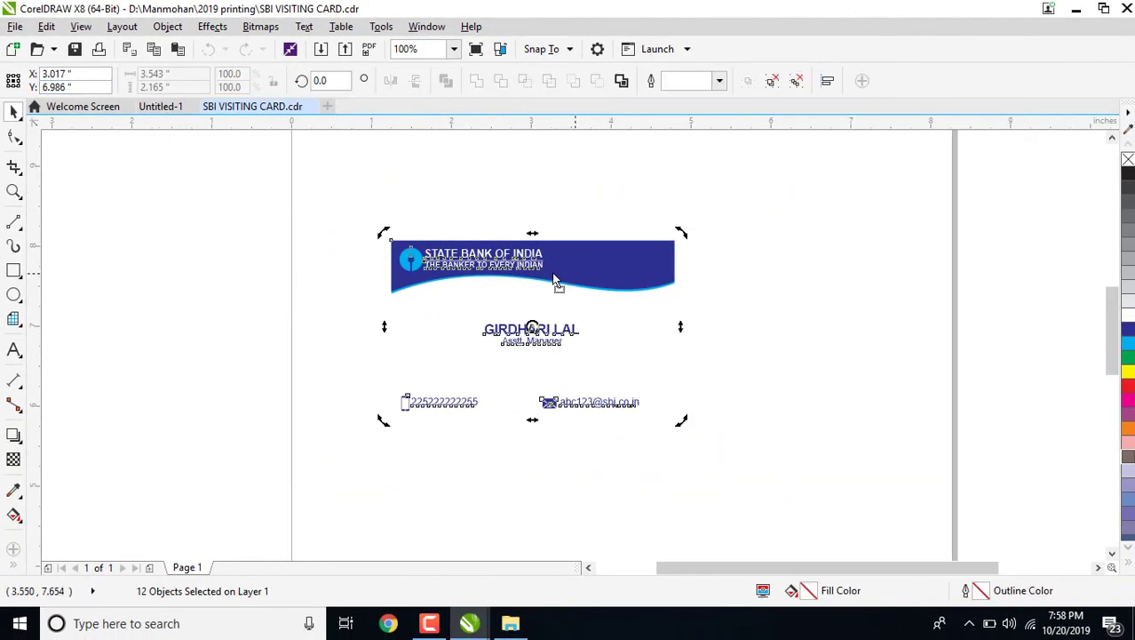
{"action": "left_click_drag", "start_coordinate": [555, 284], "coordinate": [270, 248]}
{"action": "left_click", "coordinate": [535, 307]}
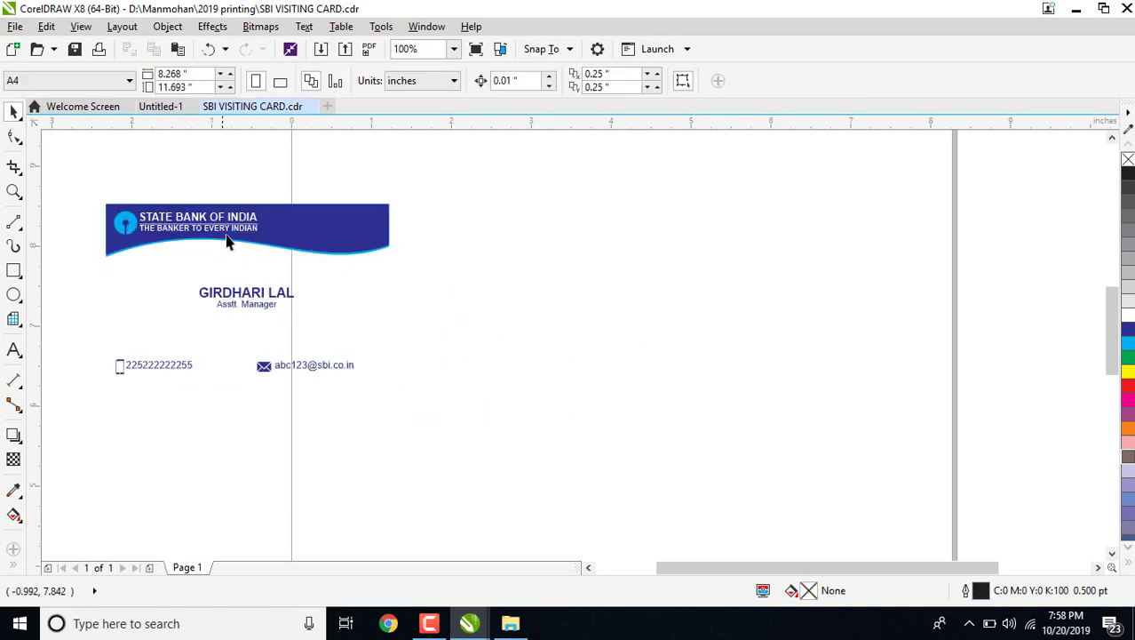
Draw a rectangle in the empty area beside the sample card.
{"action": "scroll", "coordinate": [227, 236], "scroll_direction": "up", "scroll_amount": 2}
{"action": "scroll", "coordinate": [125, 218], "scroll_direction": "up", "scroll_amount": 1}
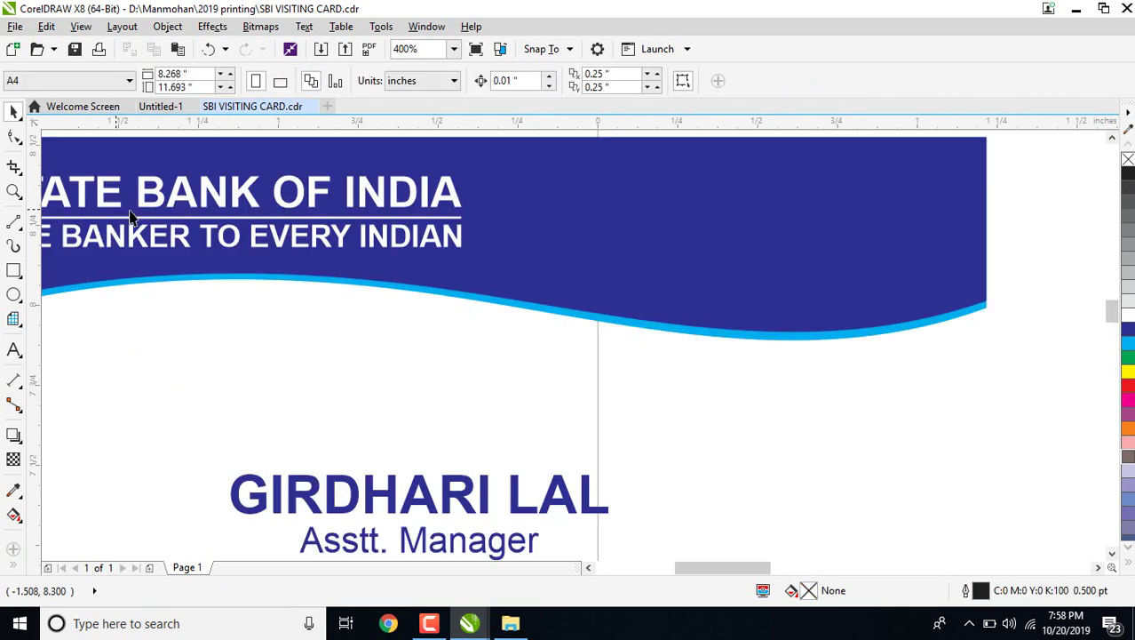
{"action": "scroll", "coordinate": [224, 327], "scroll_direction": "down", "scroll_amount": 1}
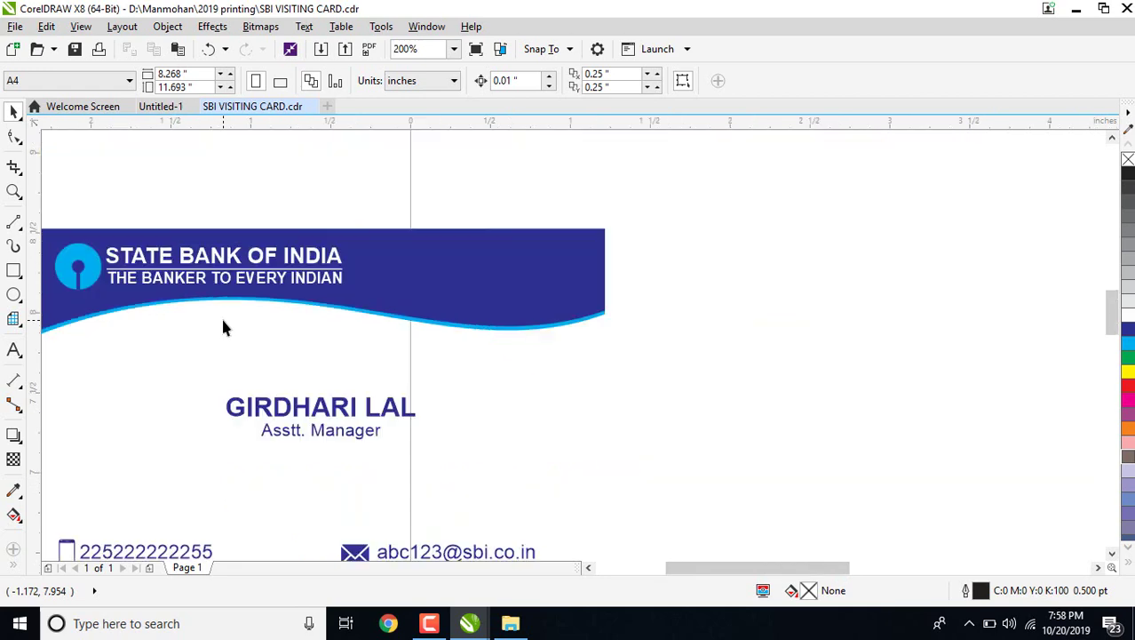
{"action": "scroll", "coordinate": [152, 551], "scroll_direction": "down", "scroll_amount": 1}
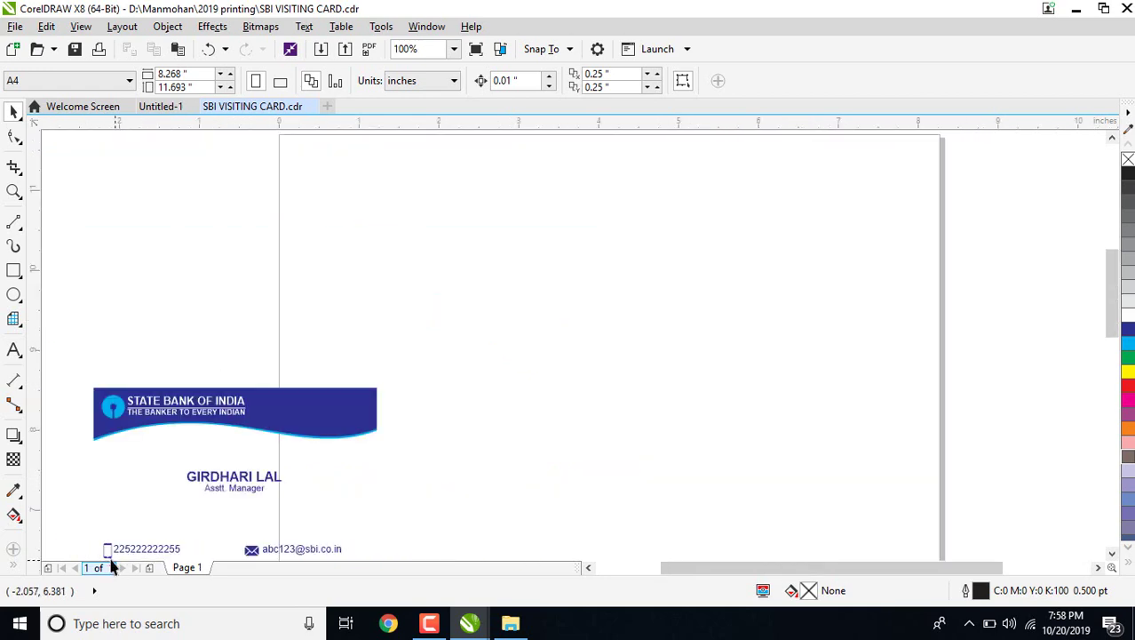
{"action": "scroll", "coordinate": [369, 485], "scroll_direction": "up", "scroll_amount": 1}
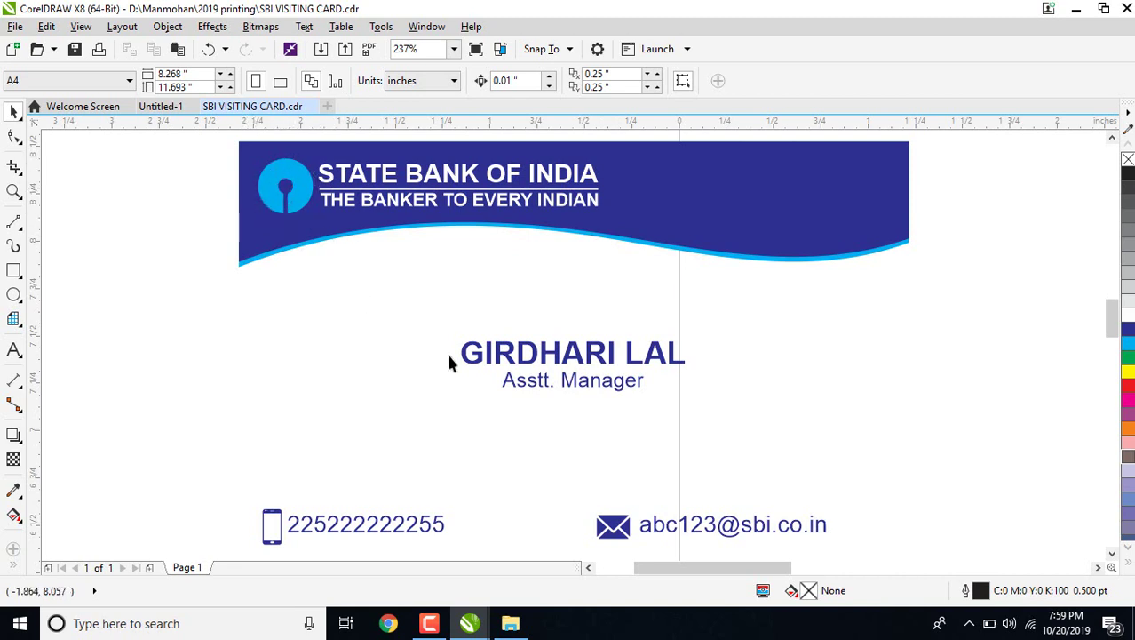
{"action": "scroll", "coordinate": [513, 464], "scroll_direction": "down", "scroll_amount": 2}
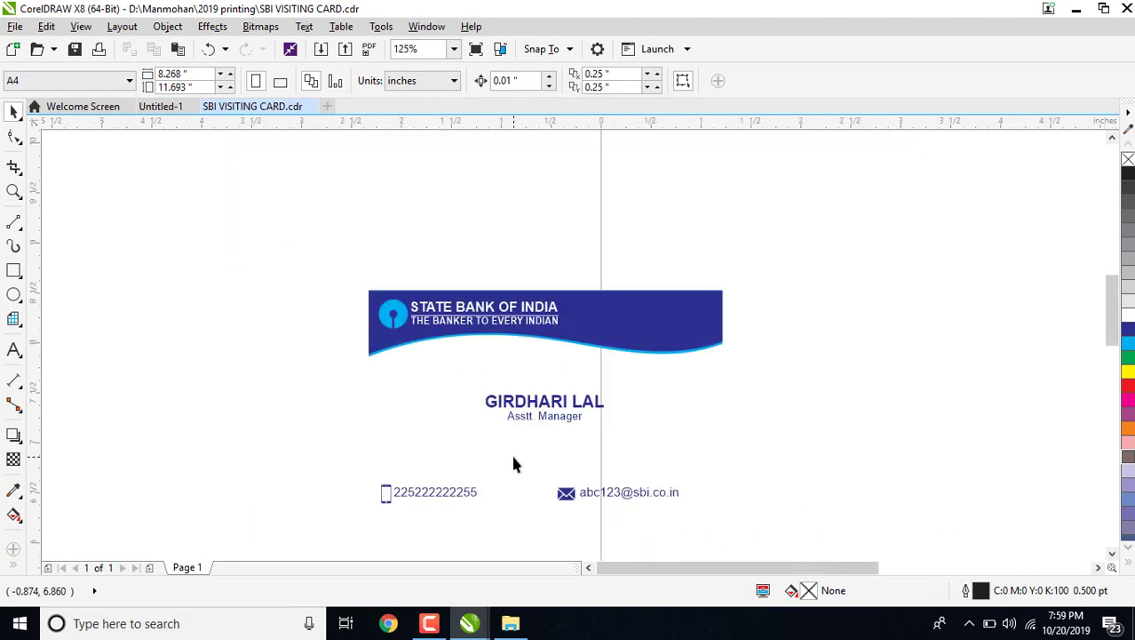
{"action": "scroll", "coordinate": [305, 237], "scroll_direction": "right", "scroll_amount": 4}
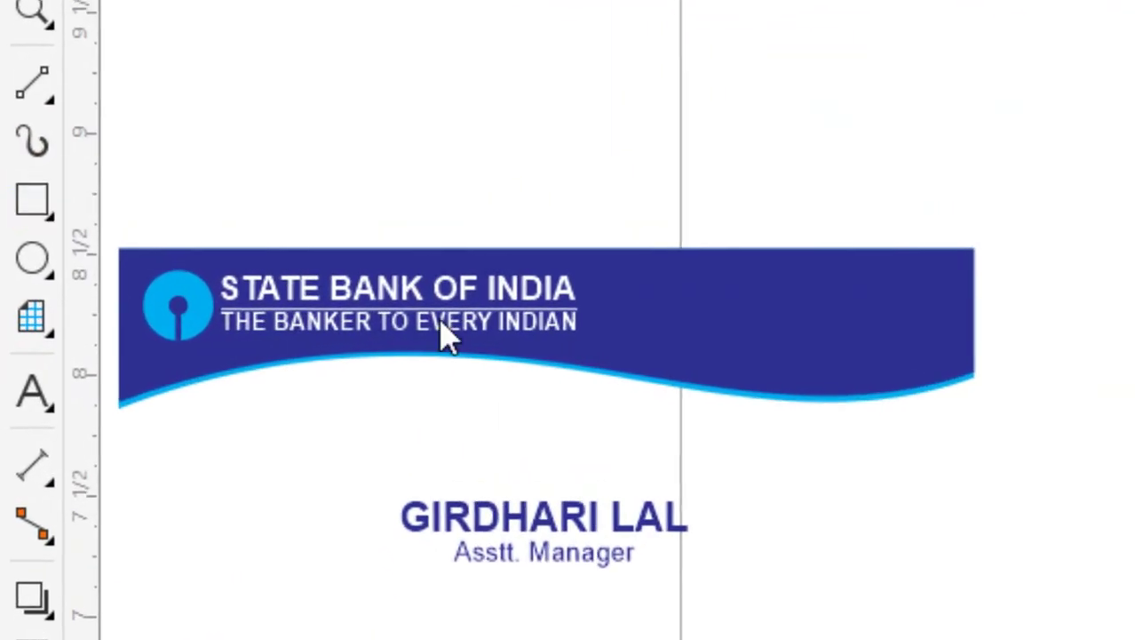
{"action": "left_click_drag", "start_coordinate": [560, 257], "coordinate": [798, 389]}
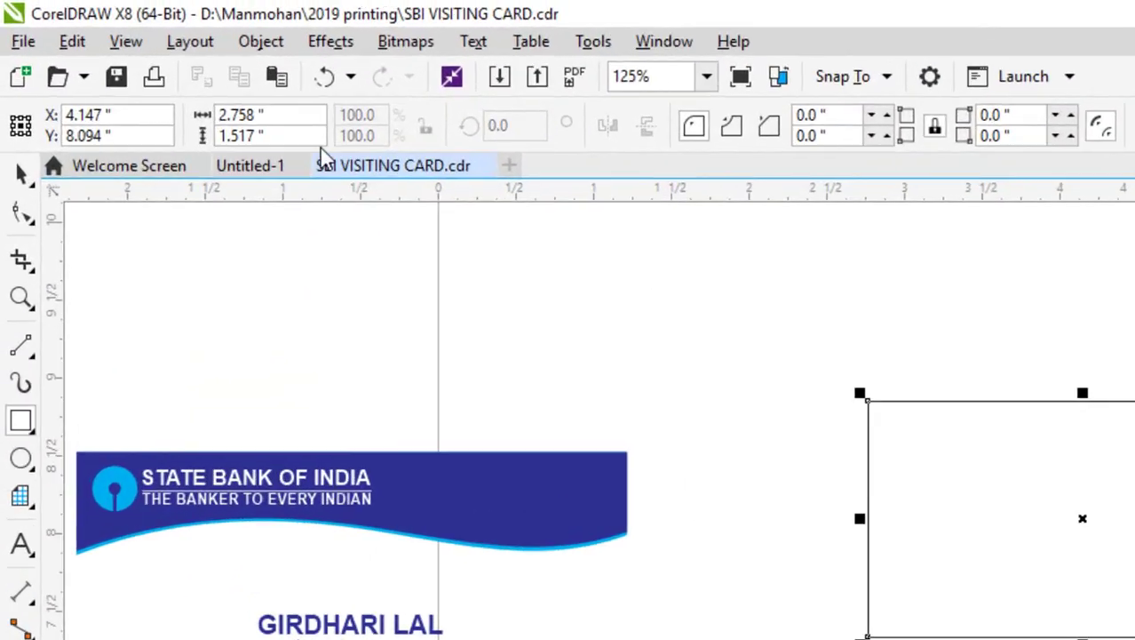
Size the rectangle to 3.5 × 2.0 inches and nudge it slightly right.
{"action": "left_click", "coordinate": [21, 173]}
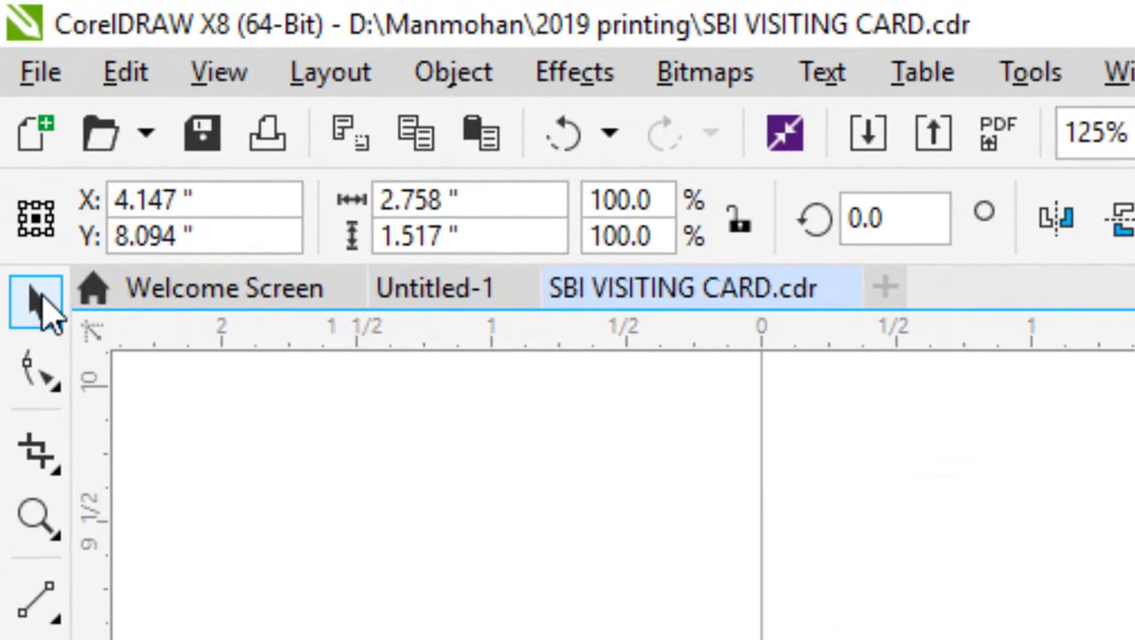
{"action": "left_click_drag", "start_coordinate": [293, 122], "coordinate": [201, 113]}
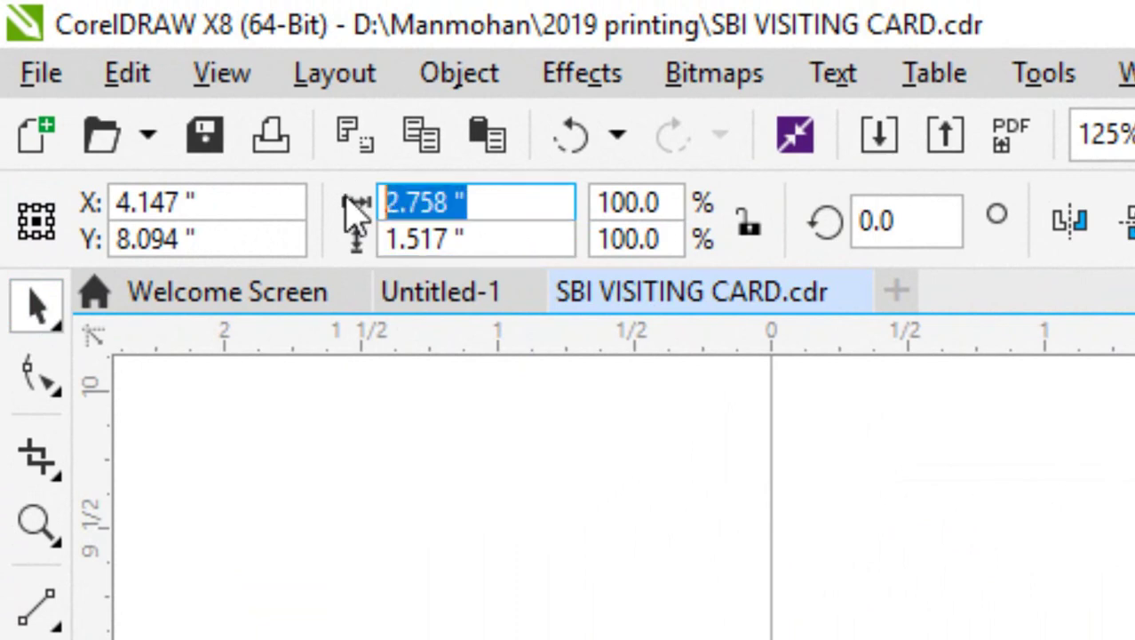
{"action": "type", "text": "3.5"}
{"action": "key", "text": "Tab"}
{"action": "type", "text": "2.0"}
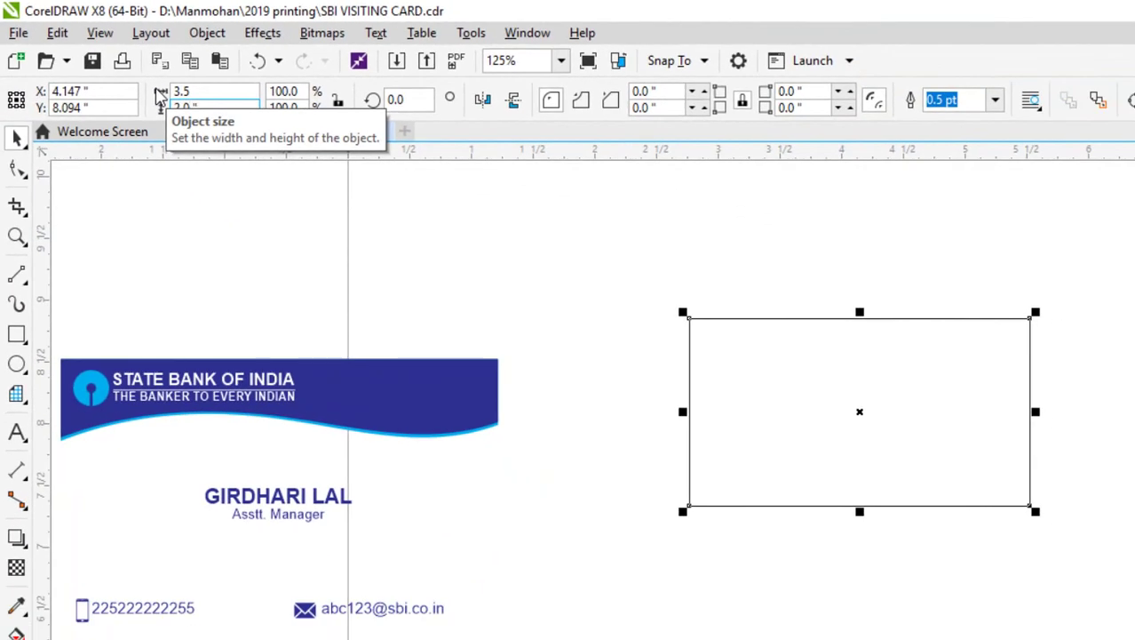
{"action": "key", "text": "Return"}
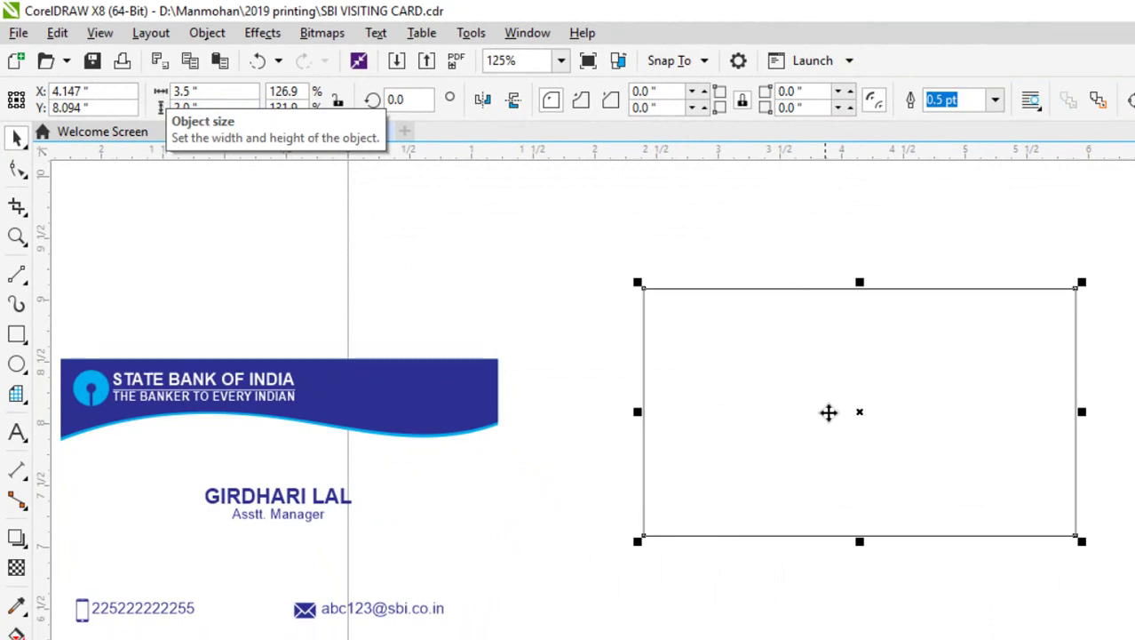
{"action": "left_click_drag", "start_coordinate": [800, 387], "coordinate": [813, 398]}
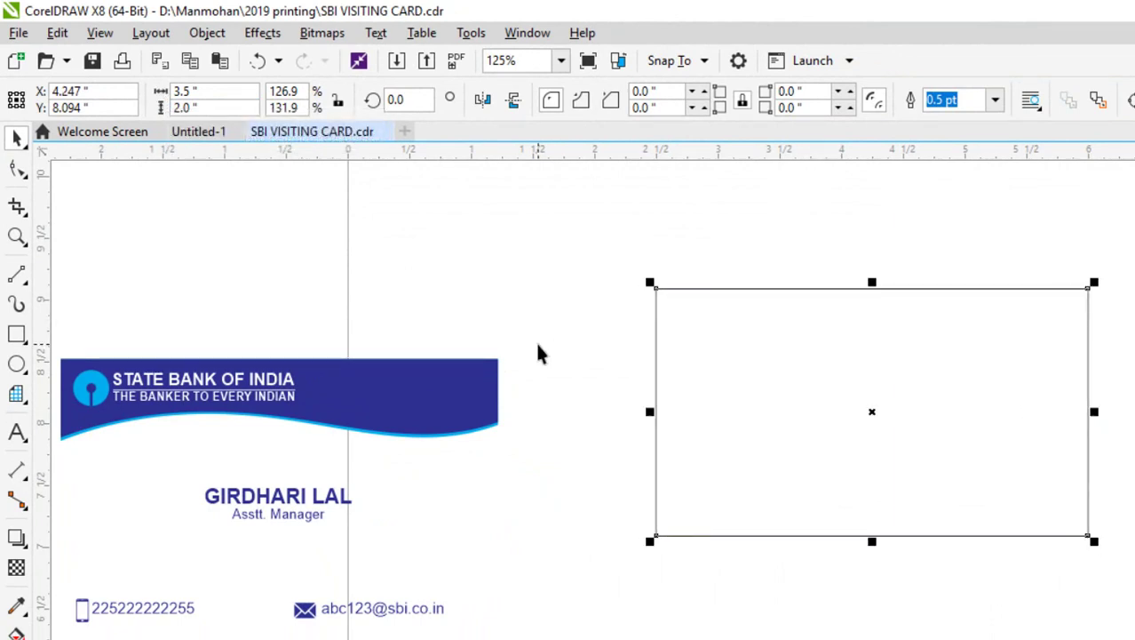
{"action": "left_click", "coordinate": [622, 378]}
{"action": "left_click", "coordinate": [704, 393]}
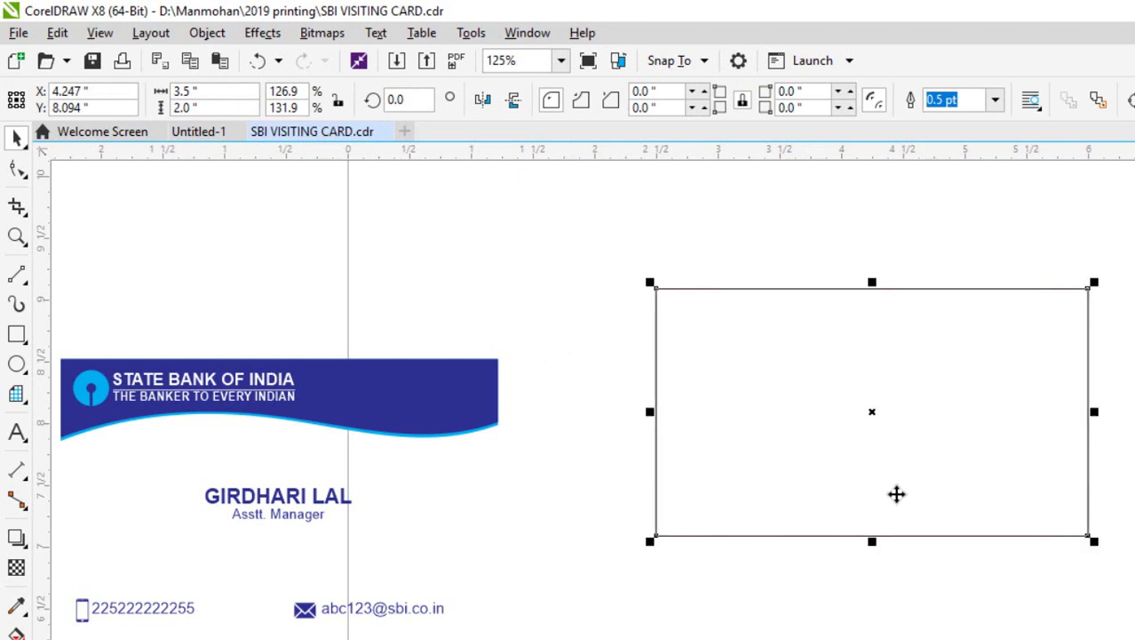
Make a 0.658-inch top strip, convert it to curves, then undo to clear it.
{"action": "left_click_drag", "start_coordinate": [872, 542], "coordinate": [889, 377]}
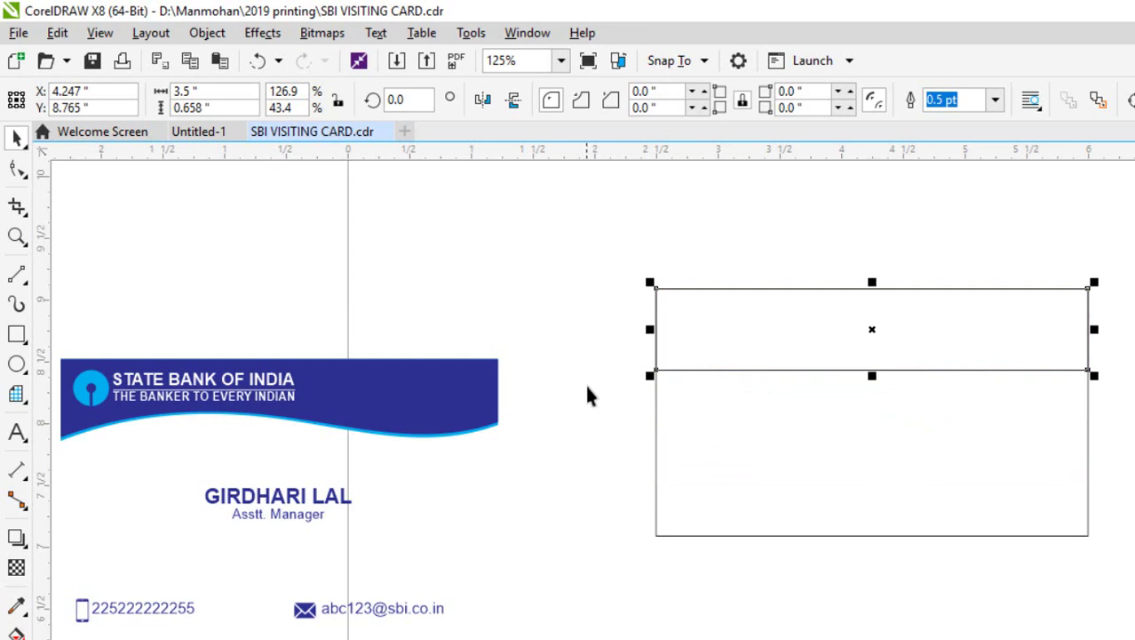
{"action": "right_click", "coordinate": [737, 332]}
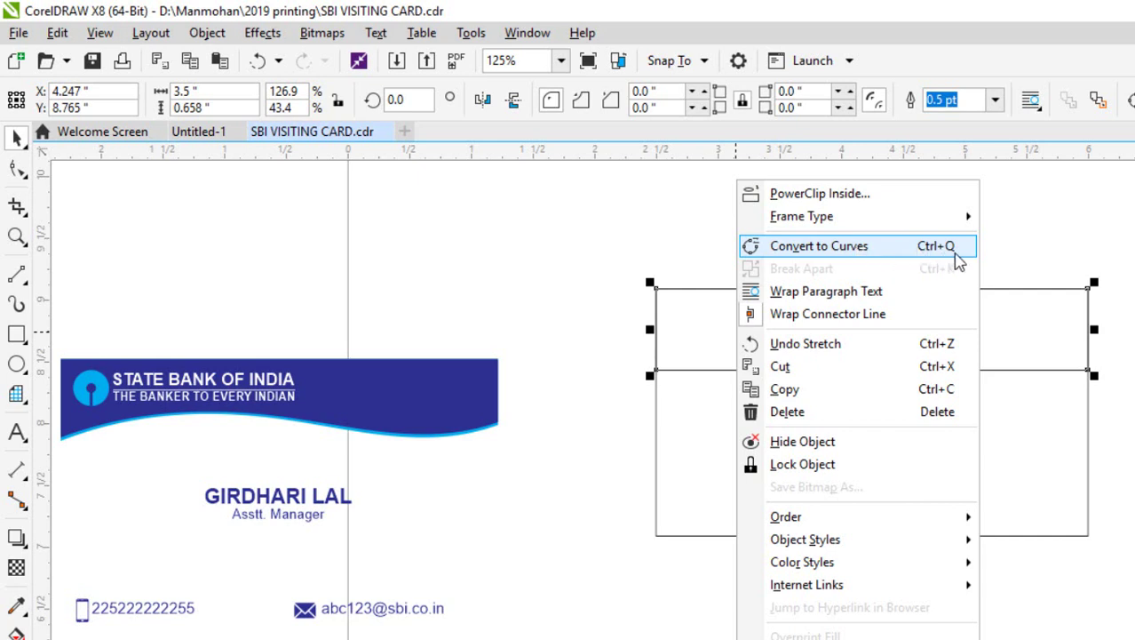
{"action": "left_click", "coordinate": [866, 249]}
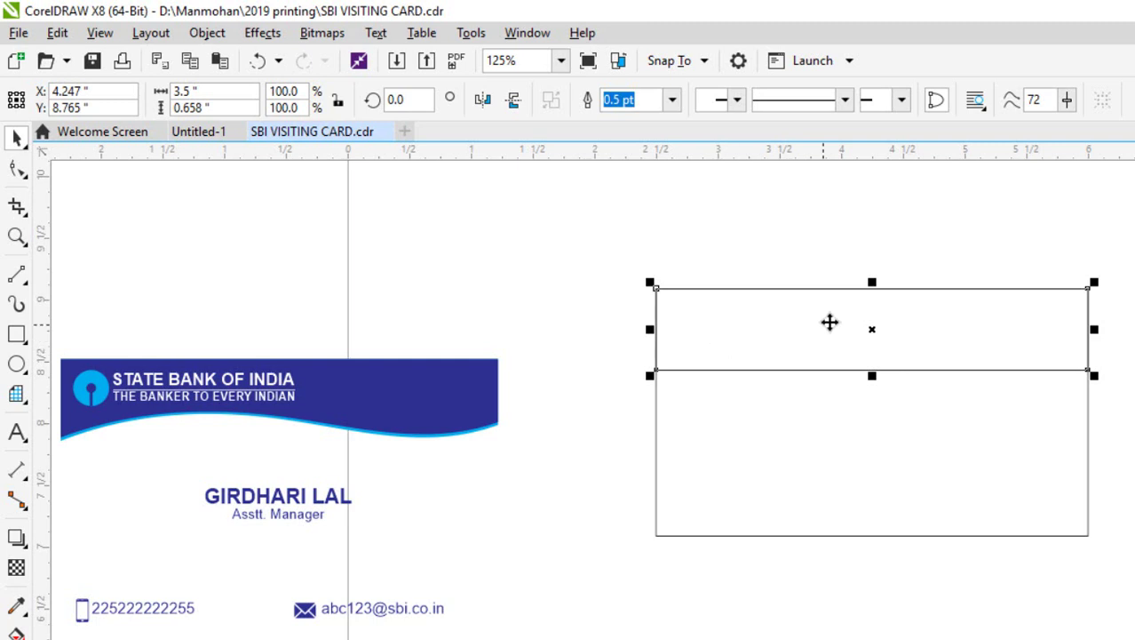
{"action": "left_click_drag", "start_coordinate": [831, 322], "coordinate": [821, 292]}
{"action": "key", "text": "ctrl+z"}
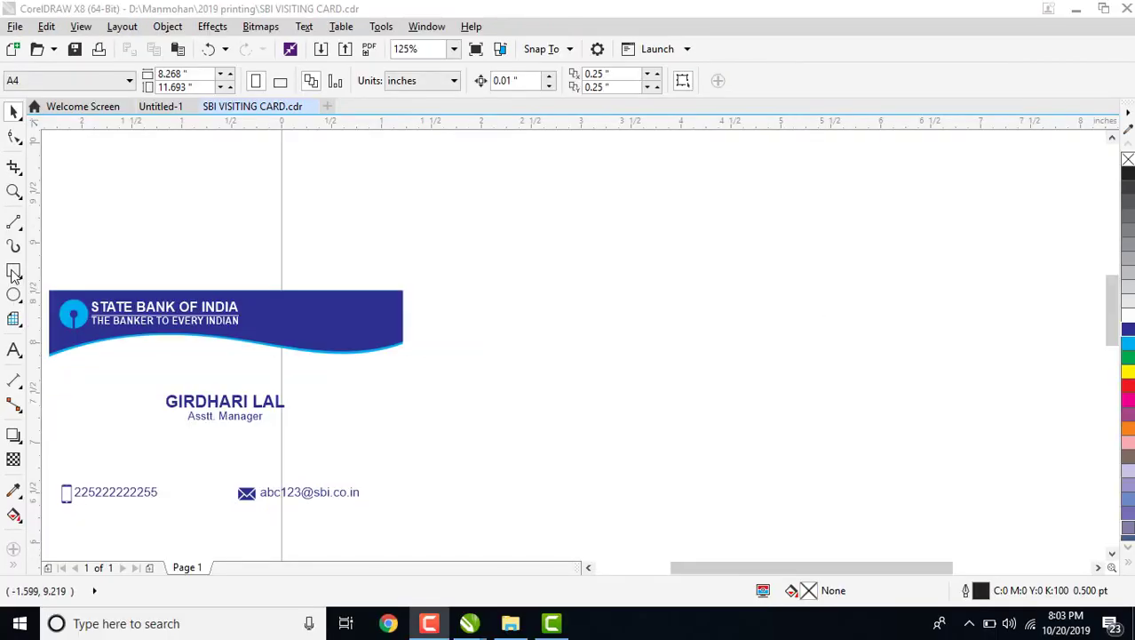
Draw a new 3.5 × 2.0-inch rectangle to the right of the sample card.
{"action": "left_click", "coordinate": [13, 273]}
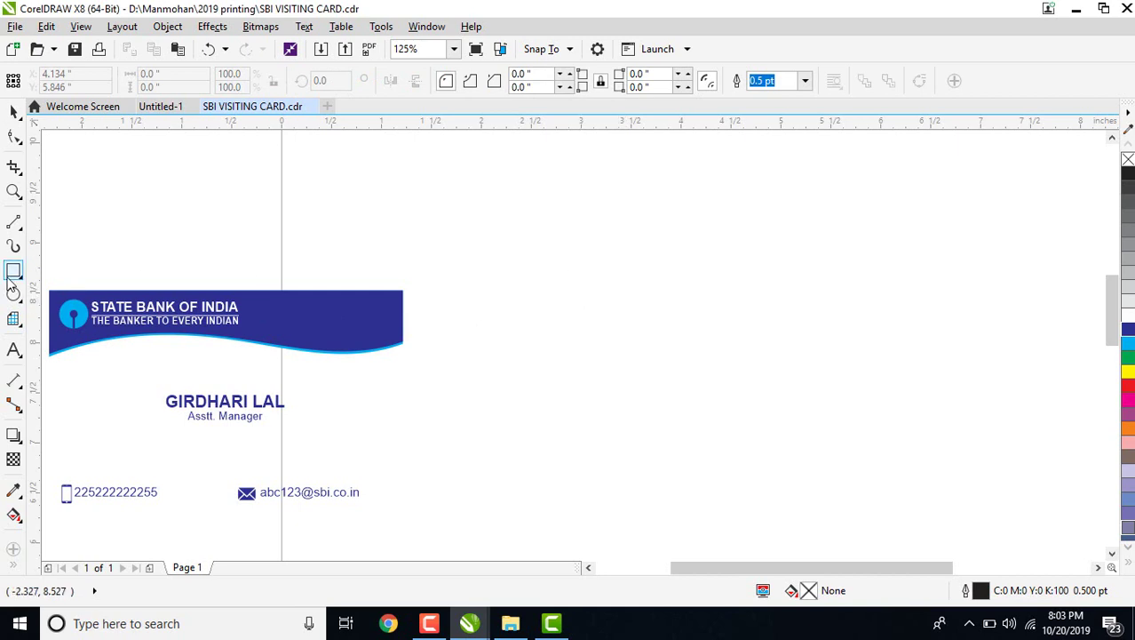
{"action": "left_click_drag", "start_coordinate": [595, 264], "coordinate": [867, 428]}
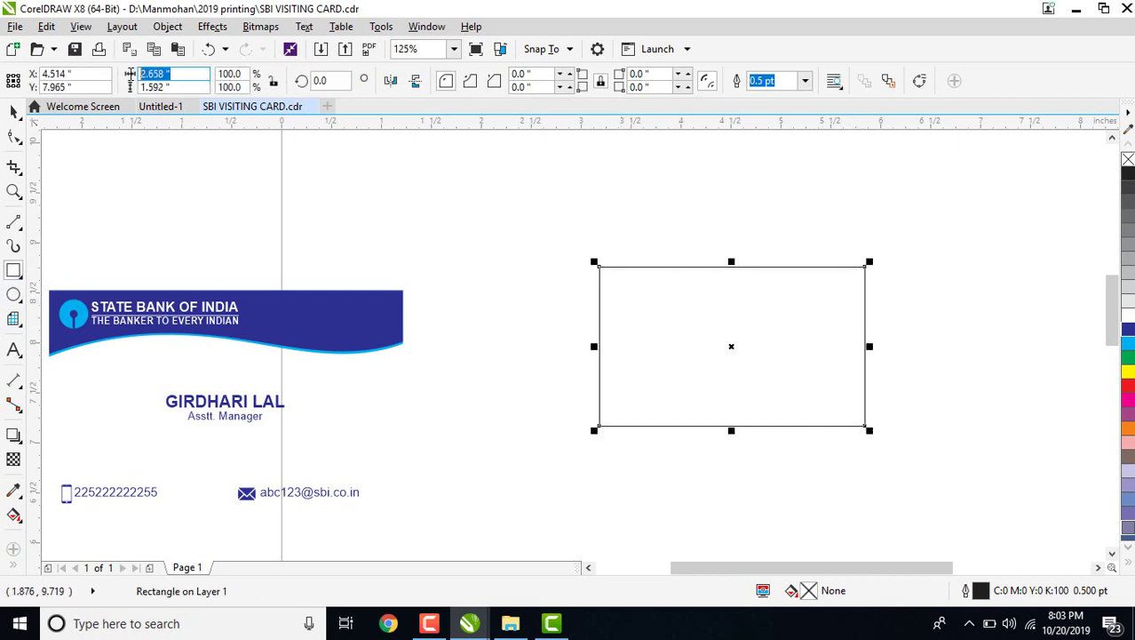
{"action": "type", "text": "3.5"}
{"action": "key", "text": "Tab"}
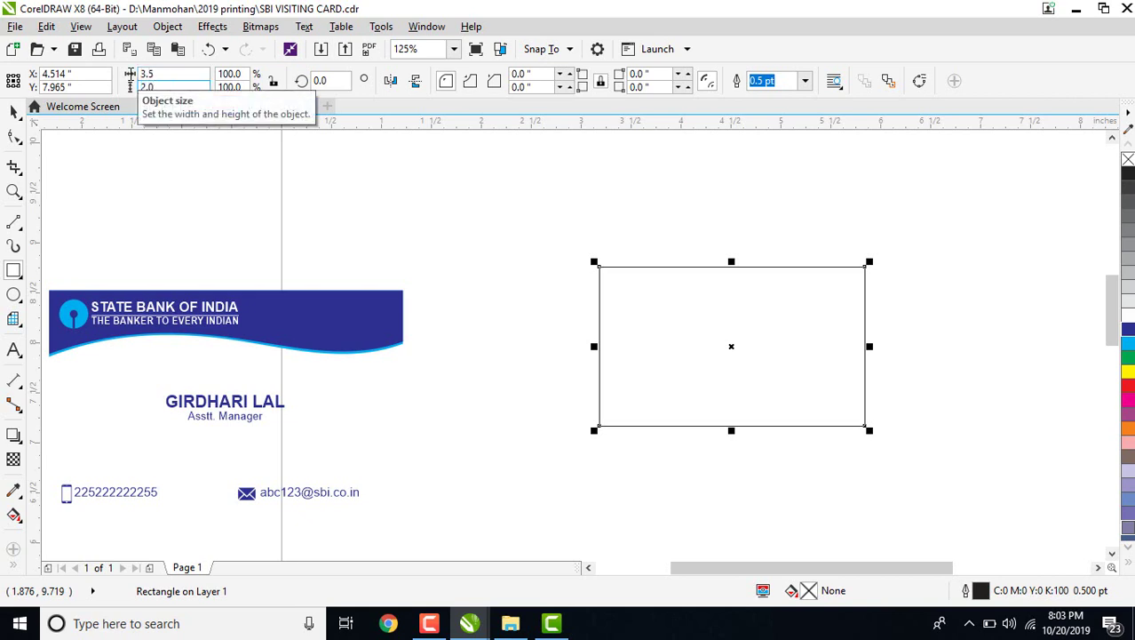
{"action": "key", "text": "Return"}
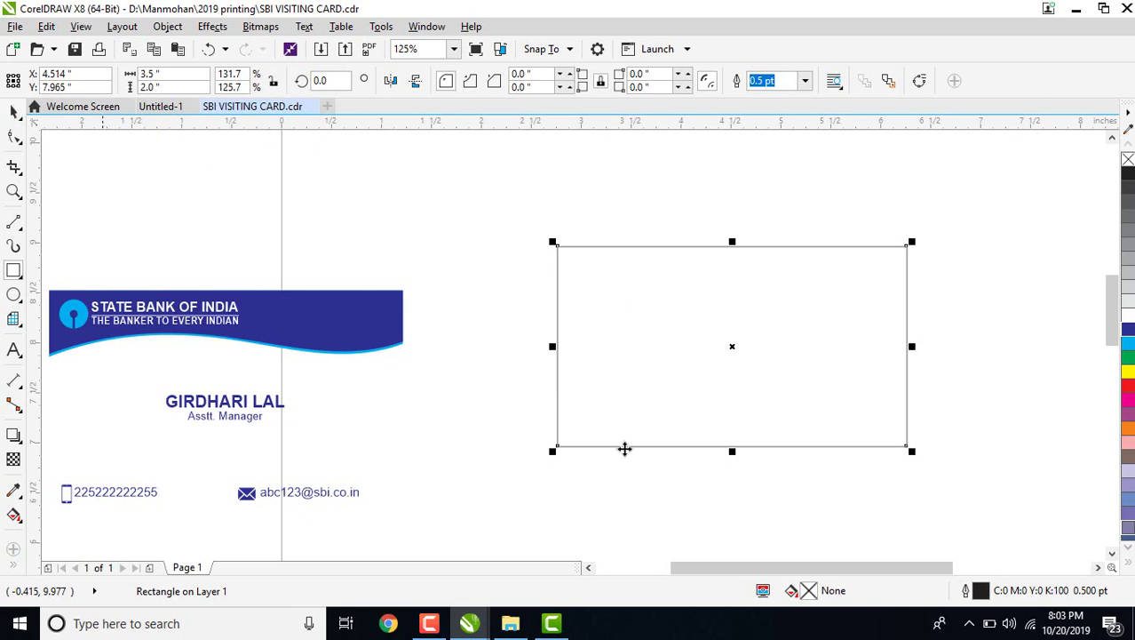
Shift the rectangle slightly and leave a 0.637-inch copy covering its top strip.
{"action": "key", "text": "space"}
{"action": "left_click_drag", "start_coordinate": [730, 311], "coordinate": [751, 299]}
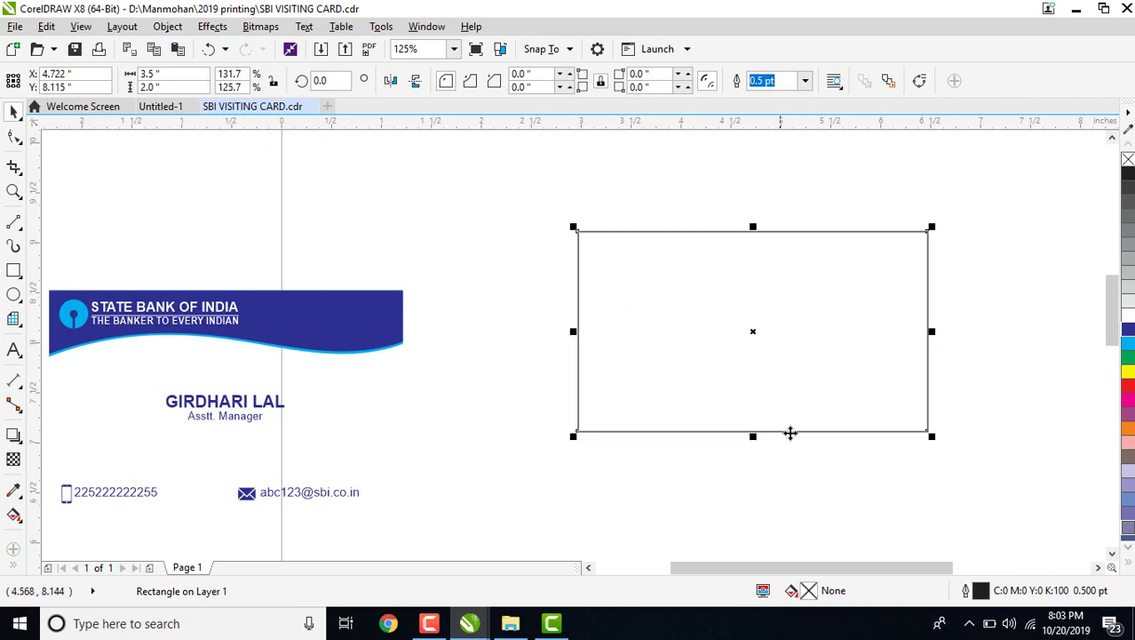
{"action": "left_click_drag", "start_coordinate": [752, 436], "coordinate": [751, 302]}
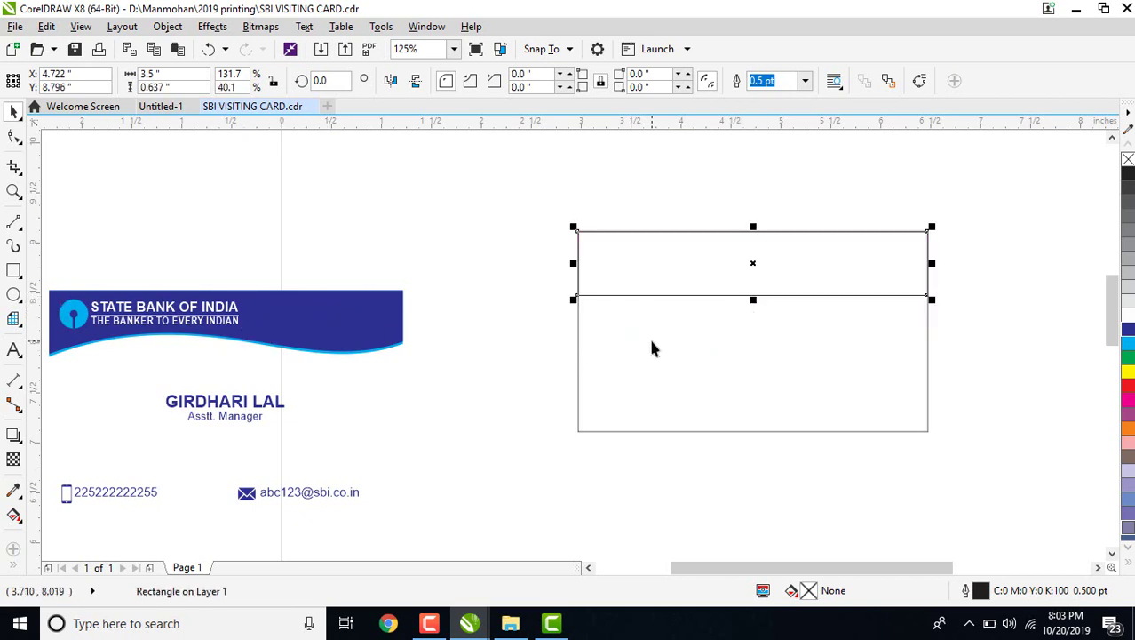
Convert the top strip to curves and make its bottom edge a smooth curved segment.
{"action": "right_click", "coordinate": [675, 262]}
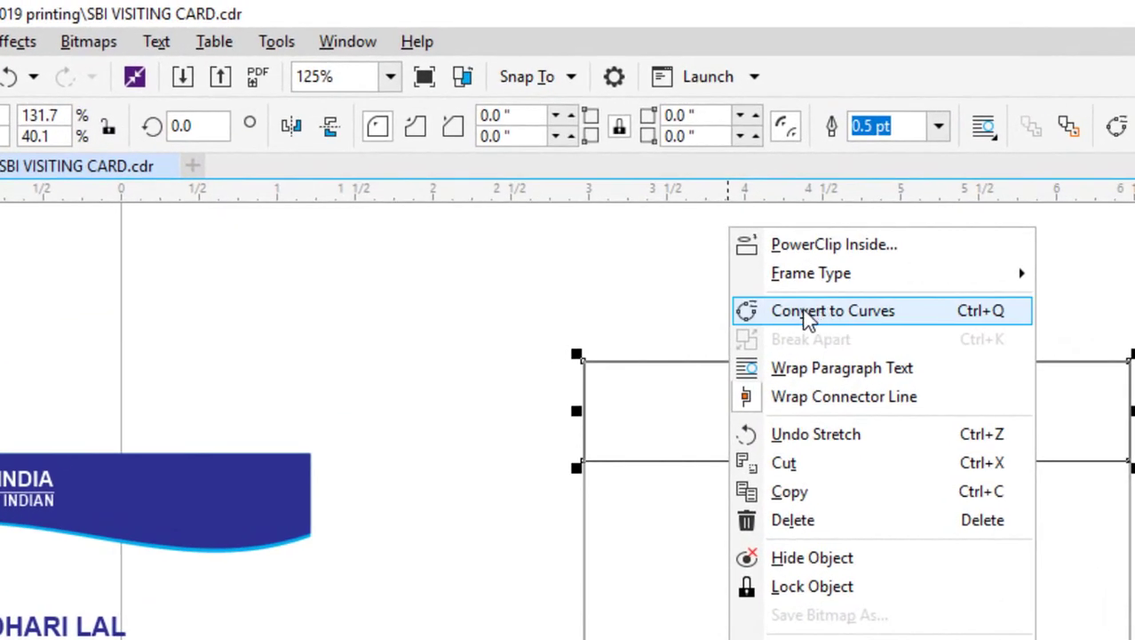
{"action": "left_click", "coordinate": [893, 321]}
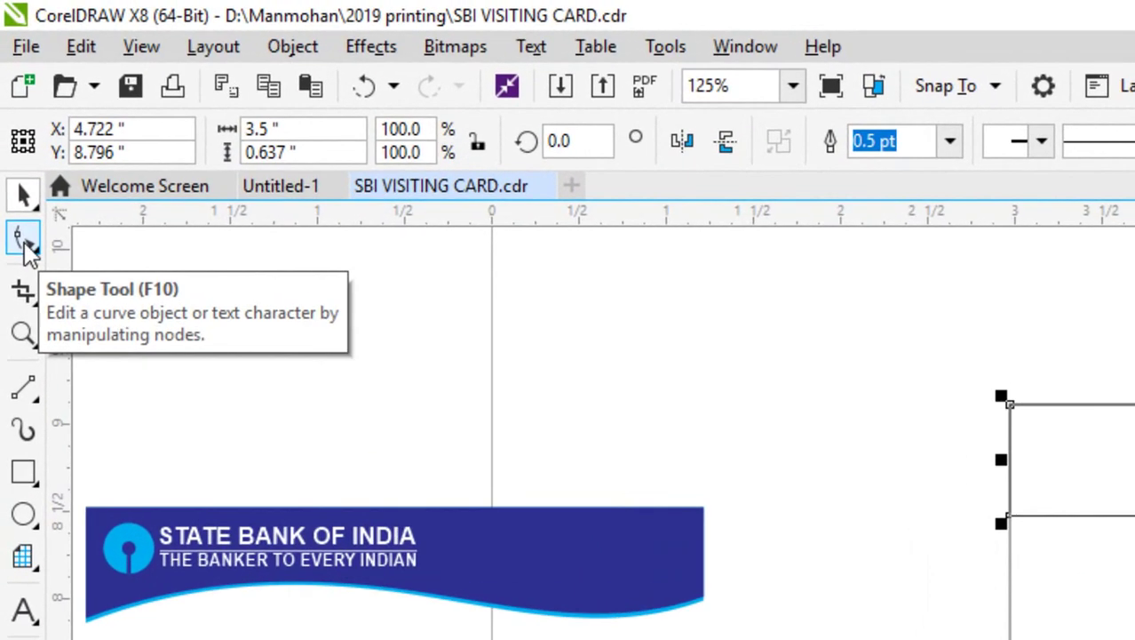
{"action": "left_click", "coordinate": [24, 244]}
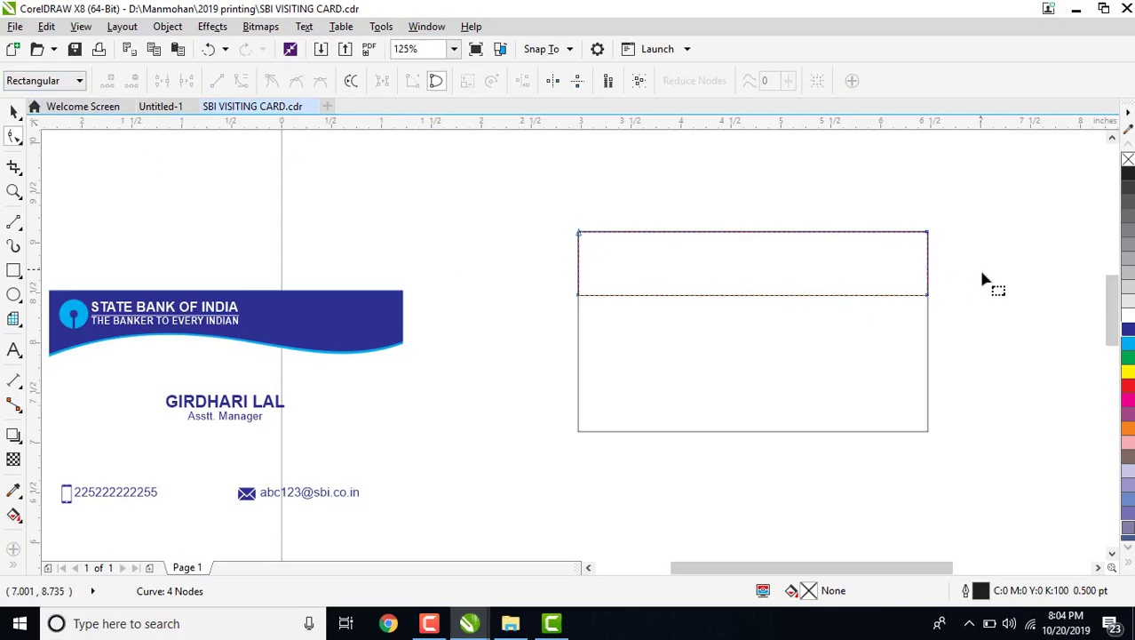
{"action": "left_click", "coordinate": [928, 296]}
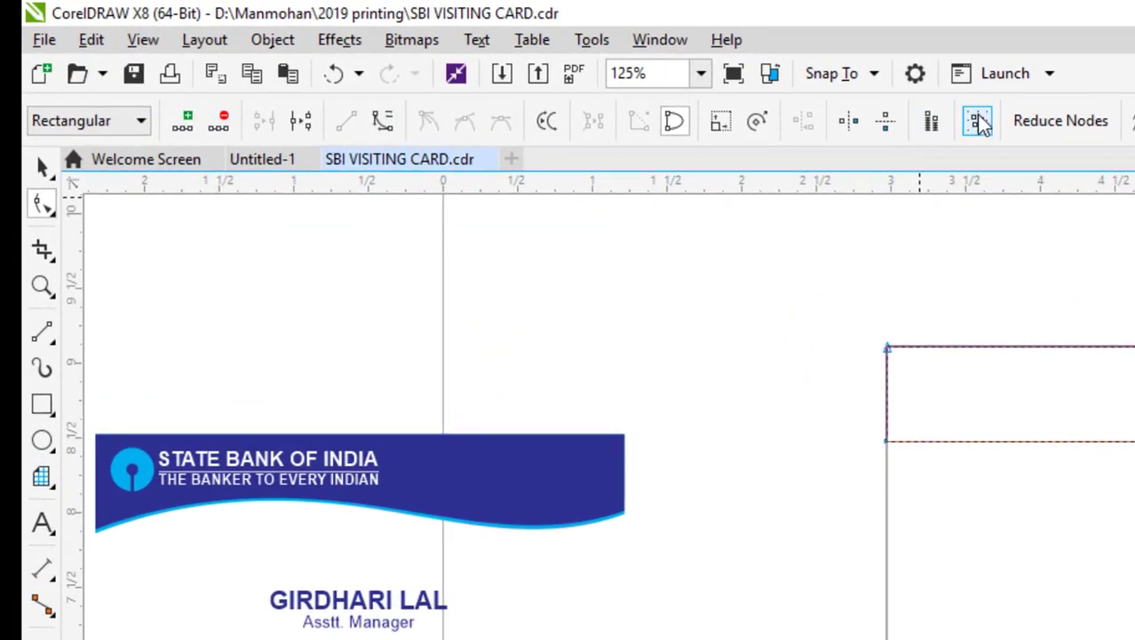
{"action": "left_click", "coordinate": [389, 120]}
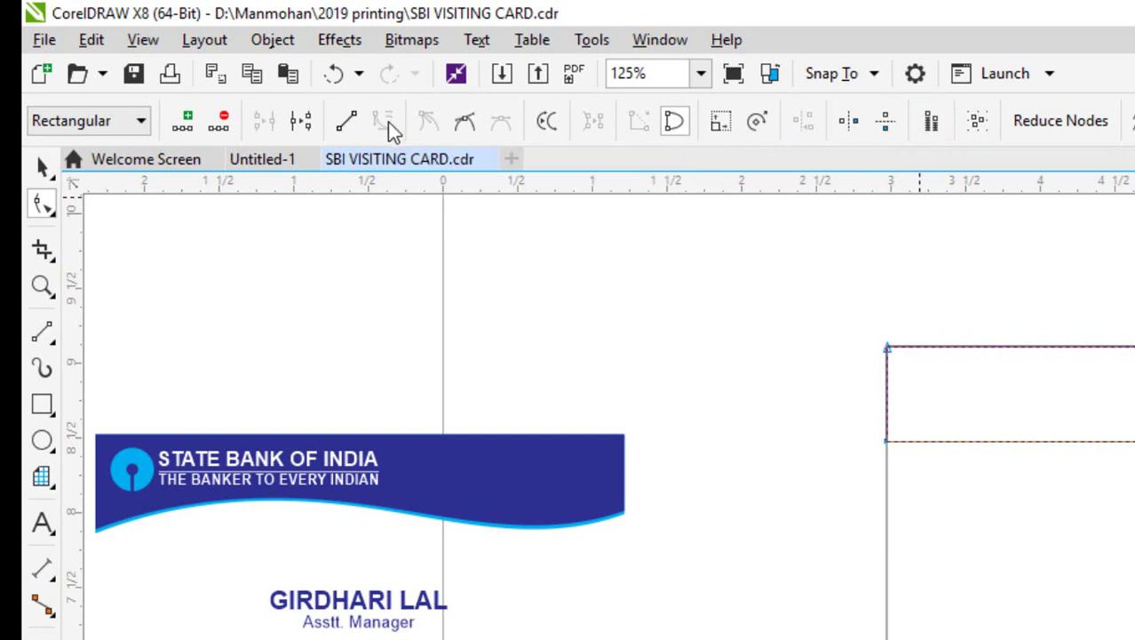
{"action": "left_click", "coordinate": [465, 122]}
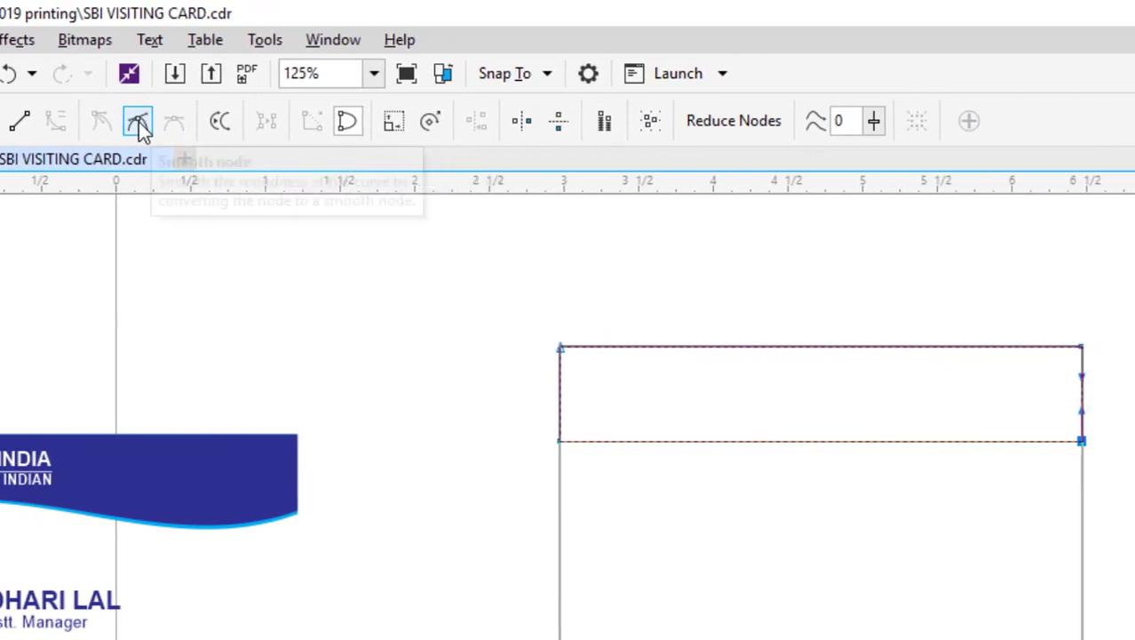
{"action": "left_click", "coordinate": [560, 440]}
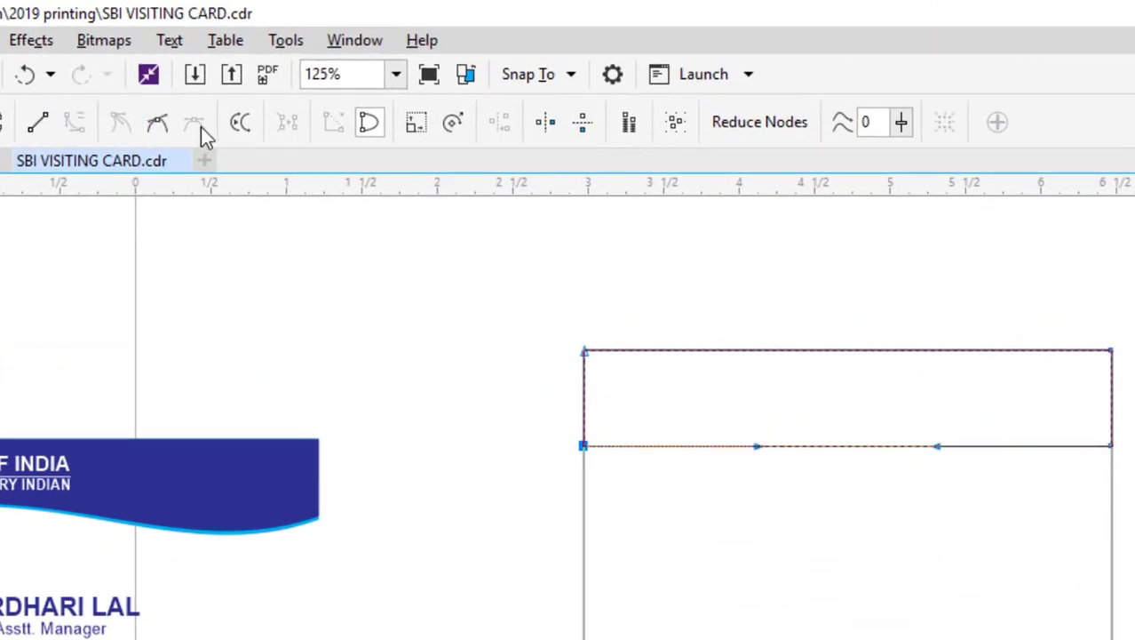
{"action": "left_click", "coordinate": [160, 123]}
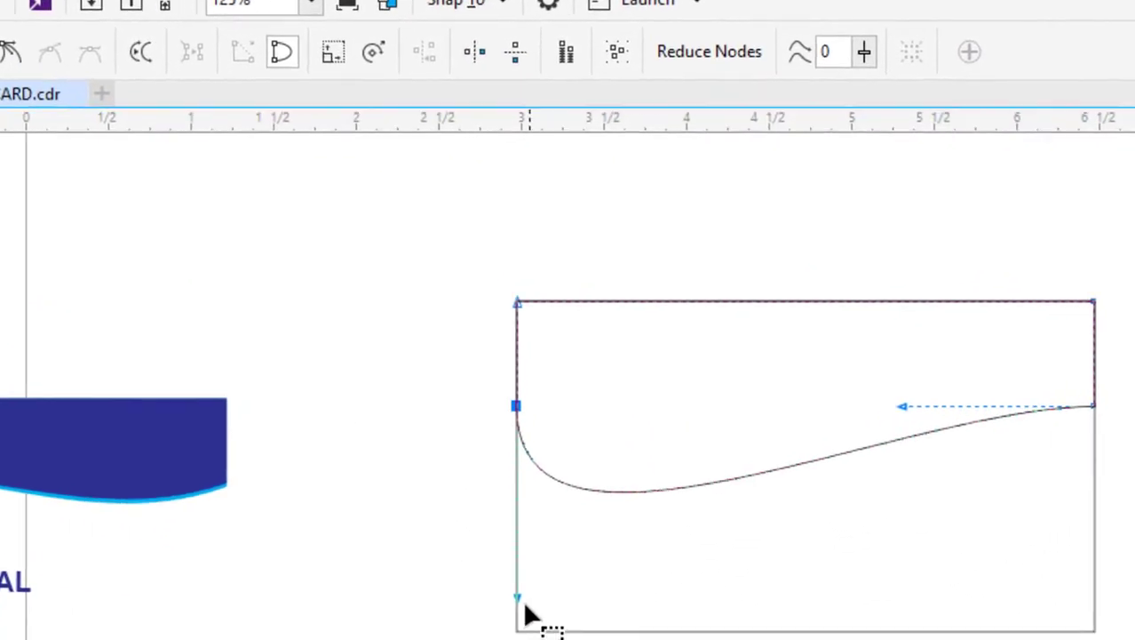
Drag the bottom curve's handles into a wave with a deep right dip and left bulge.
{"action": "left_click_drag", "start_coordinate": [585, 622], "coordinate": [629, 594]}
{"action": "left_click_drag", "start_coordinate": [347, 471], "coordinate": [375, 177]}
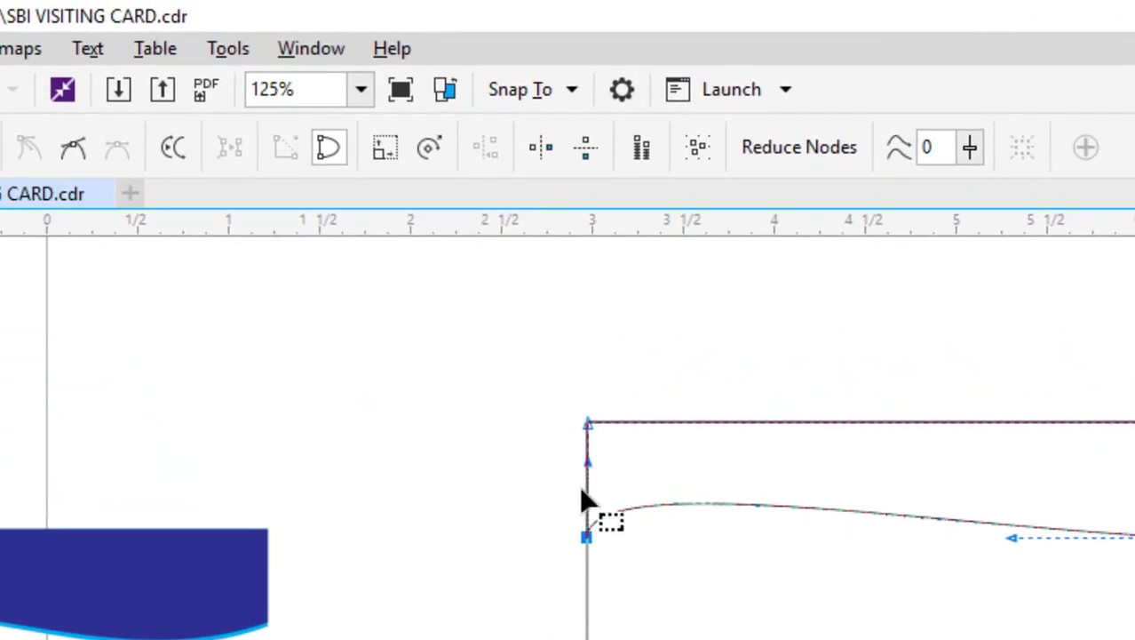
{"action": "left_click_drag", "start_coordinate": [602, 471], "coordinate": [712, 480]}
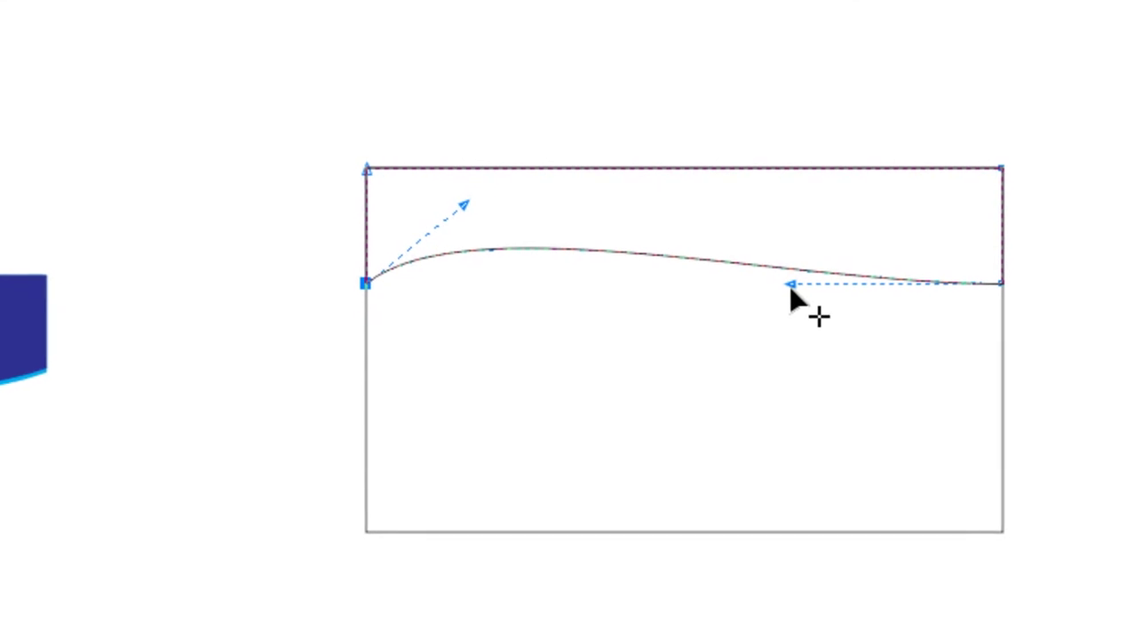
{"action": "left_click_drag", "start_coordinate": [790, 289], "coordinate": [913, 393]}
{"action": "left_click_drag", "start_coordinate": [945, 393], "coordinate": [884, 386]}
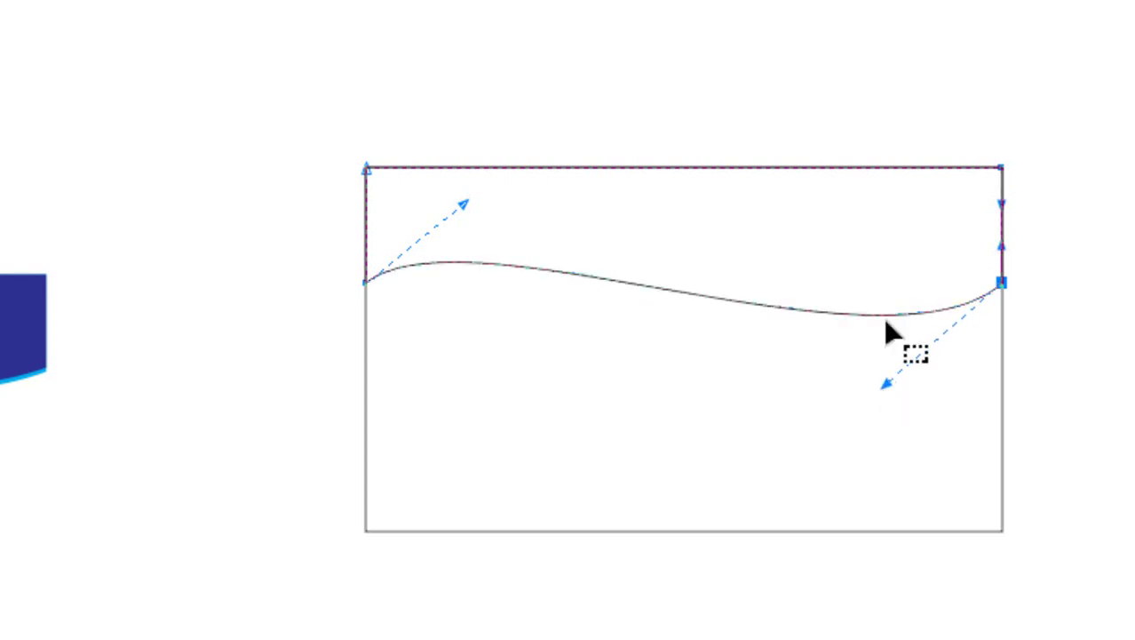
{"action": "left_click", "coordinate": [477, 206]}
{"action": "left_click_drag", "start_coordinate": [477, 206], "coordinate": [576, 193]}
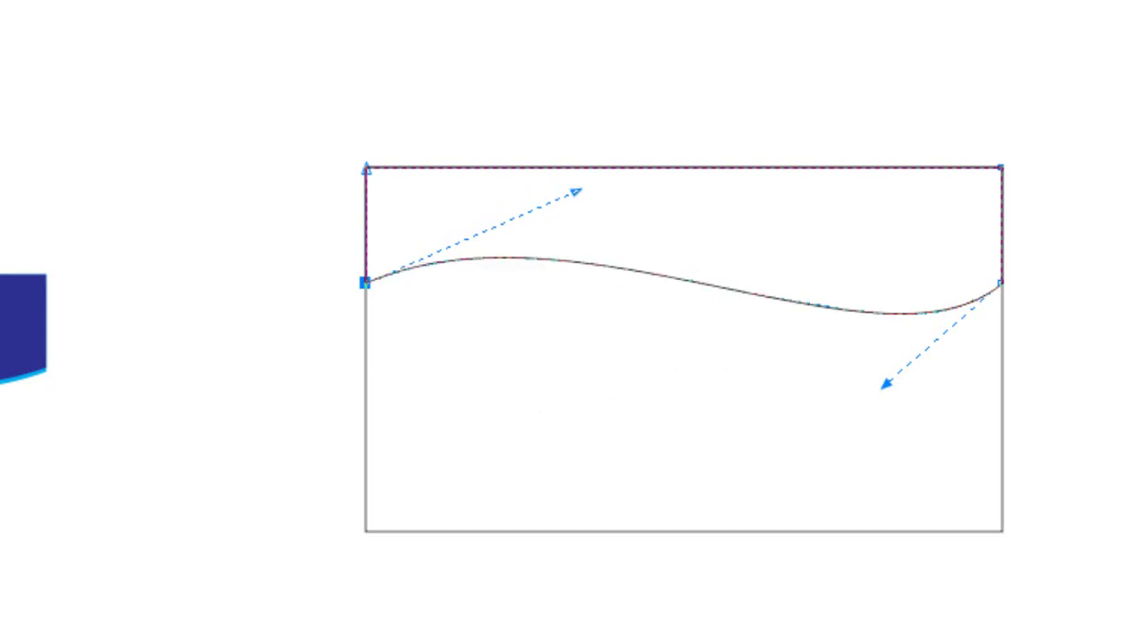
Shrink the wave toward the card top and lower its end nodes, making it 0.685 in tall.
{"action": "key", "text": "space"}
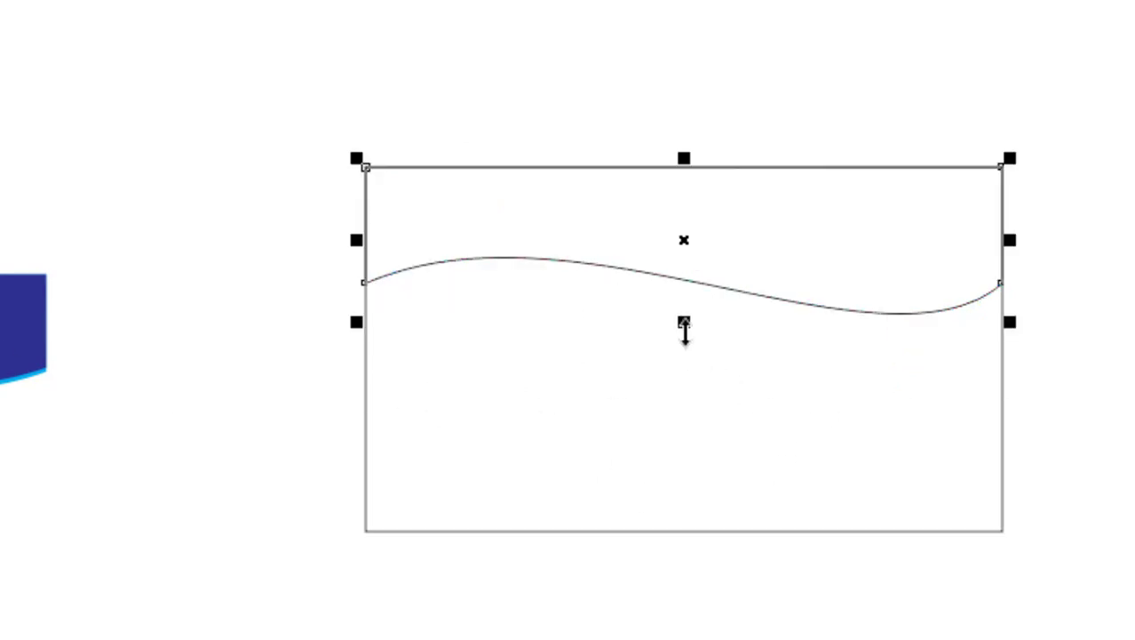
{"action": "left_click_drag", "start_coordinate": [684, 322], "coordinate": [696, 302]}
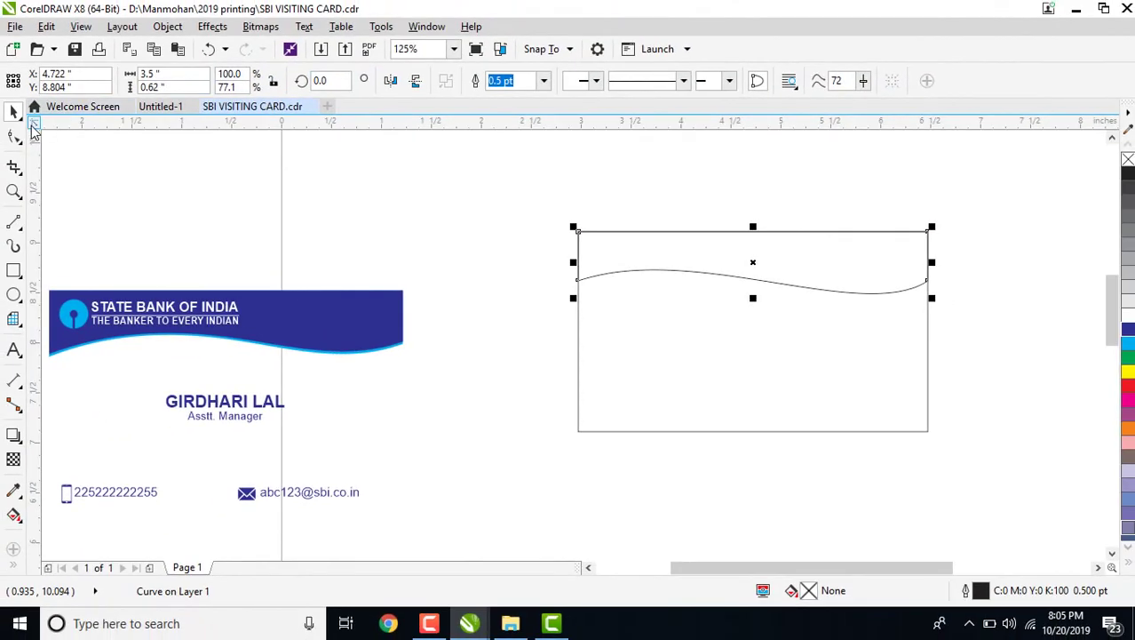
{"action": "left_click", "coordinate": [13, 136]}
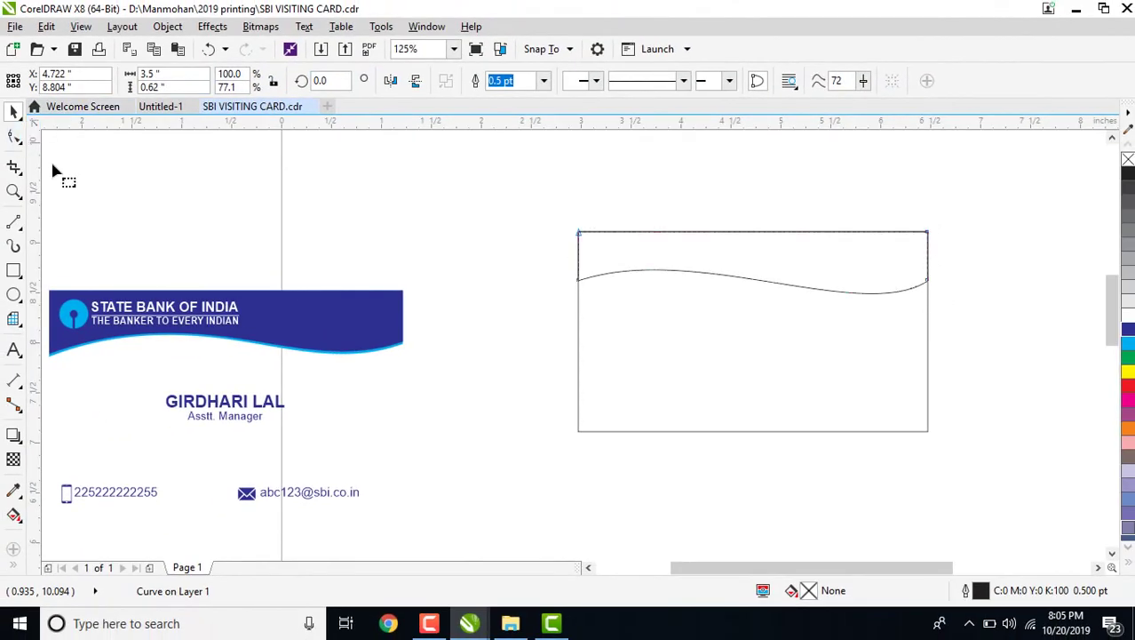
{"action": "left_click", "coordinate": [579, 281]}
{"action": "left_click_drag", "start_coordinate": [578, 283], "coordinate": [579, 290]}
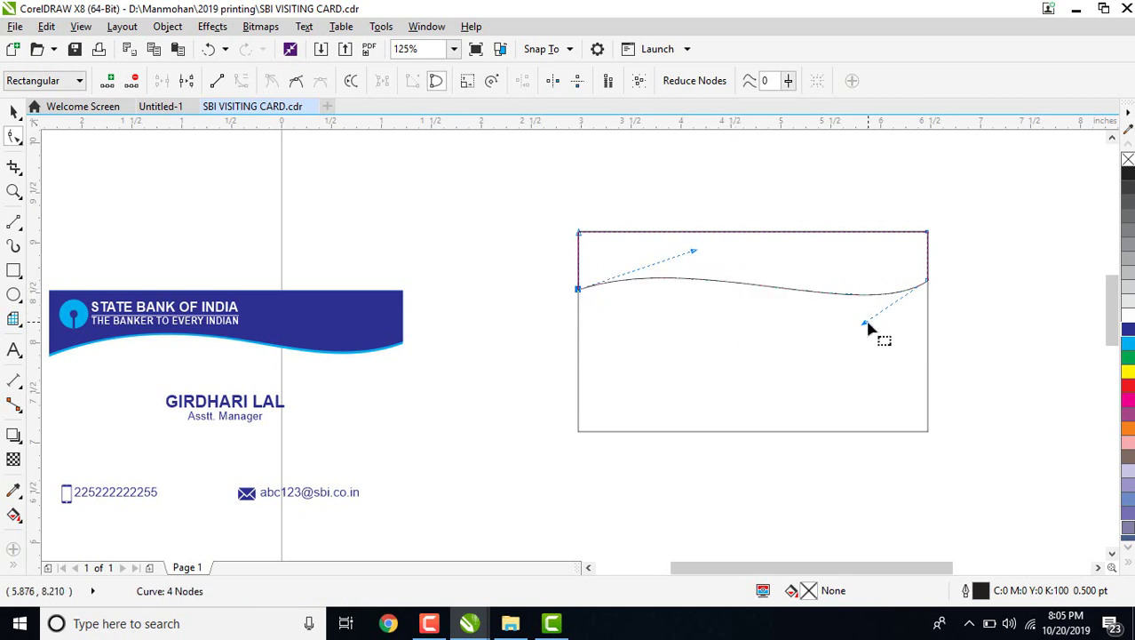
{"action": "left_click_drag", "start_coordinate": [866, 323], "coordinate": [867, 336]}
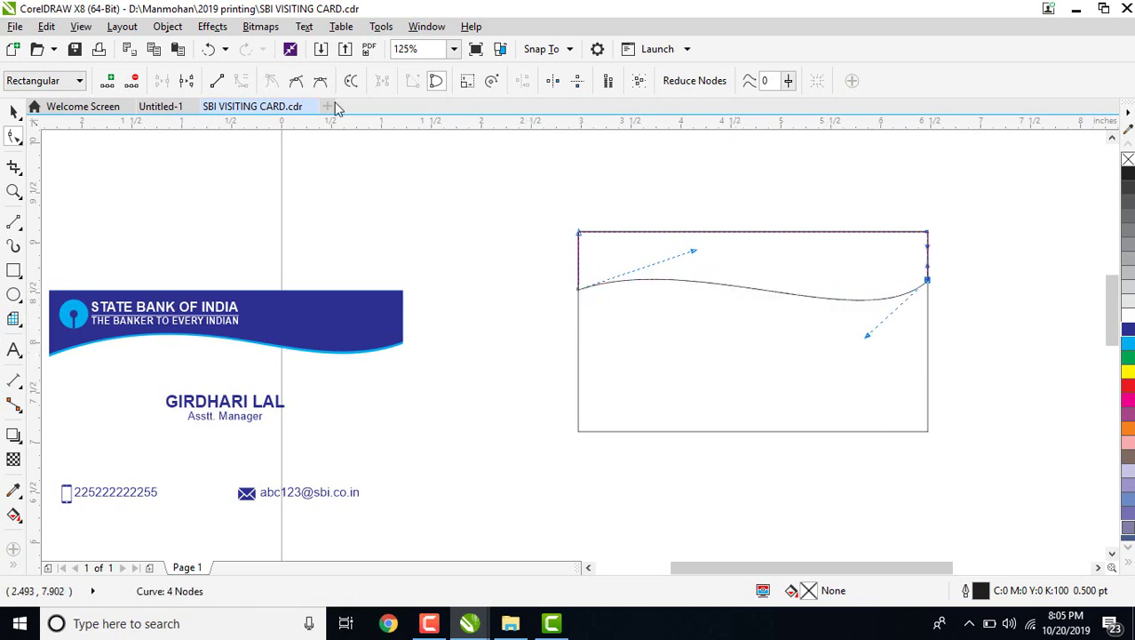
{"action": "left_click", "coordinate": [13, 111]}
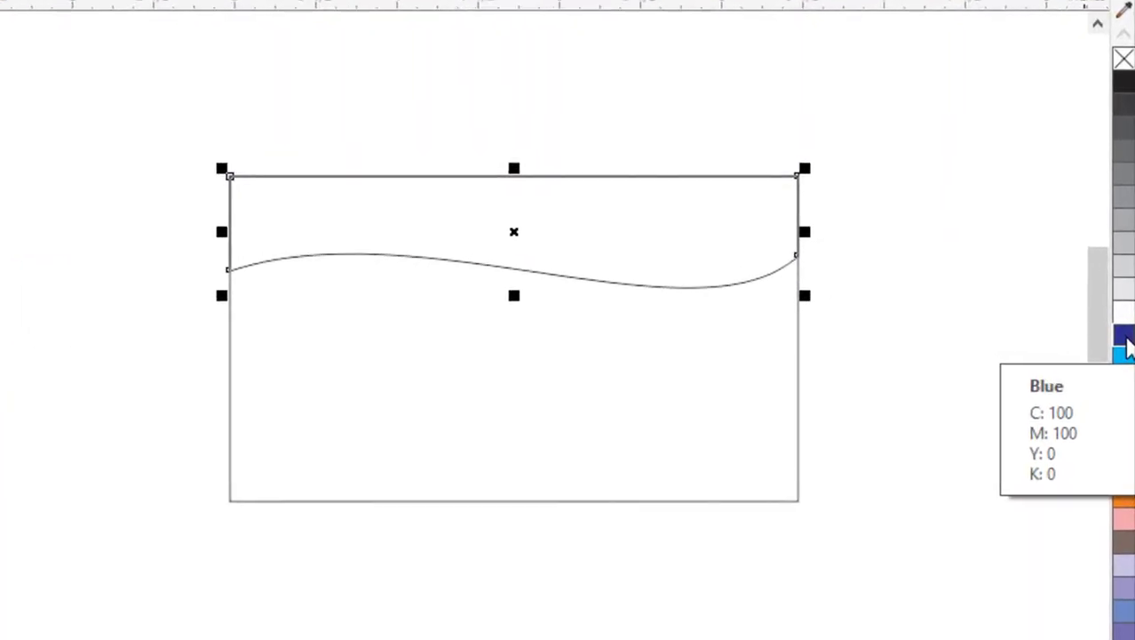
Fill the wave header band blue and set its outline to None.
{"action": "left_click", "coordinate": [1123, 340]}
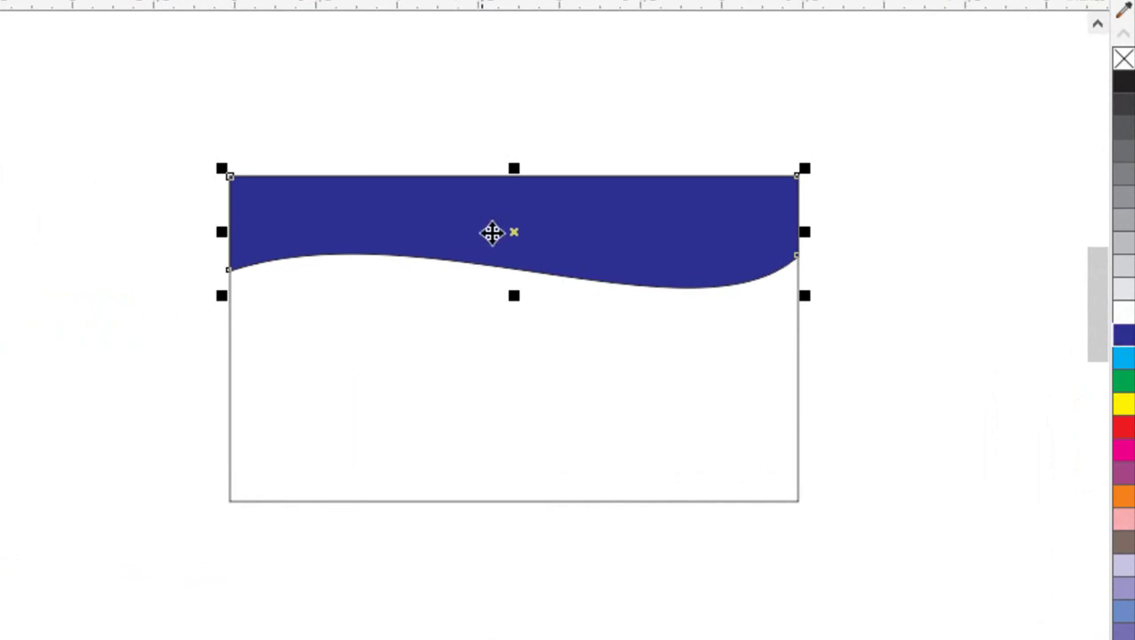
{"action": "left_click", "coordinate": [928, 262]}
{"action": "left_click", "coordinate": [680, 247]}
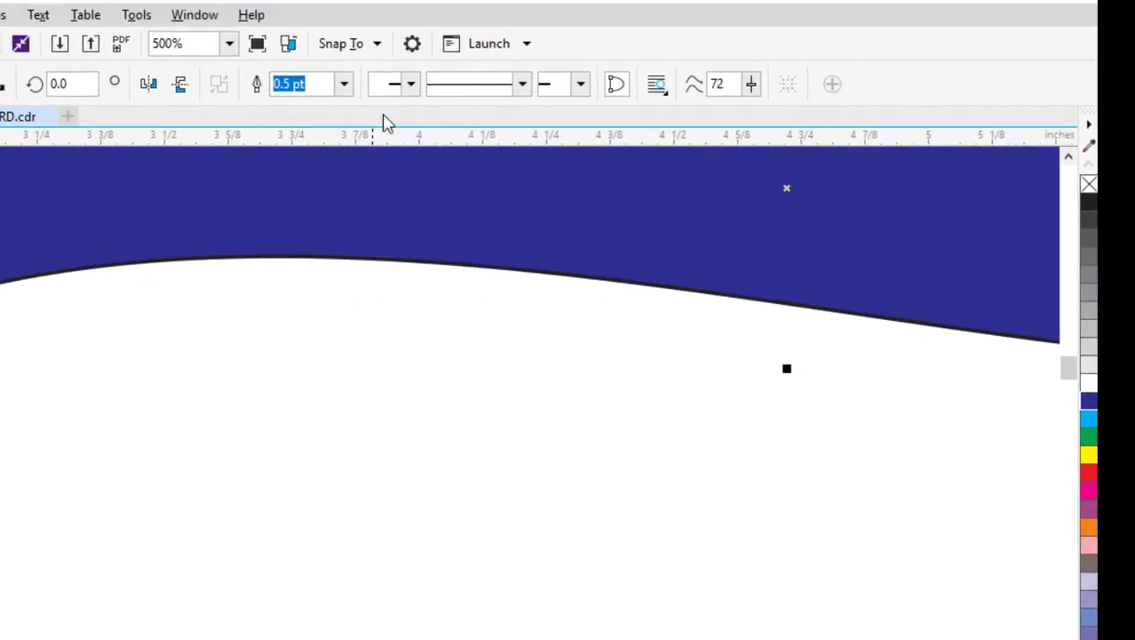
{"action": "left_click", "coordinate": [344, 85]}
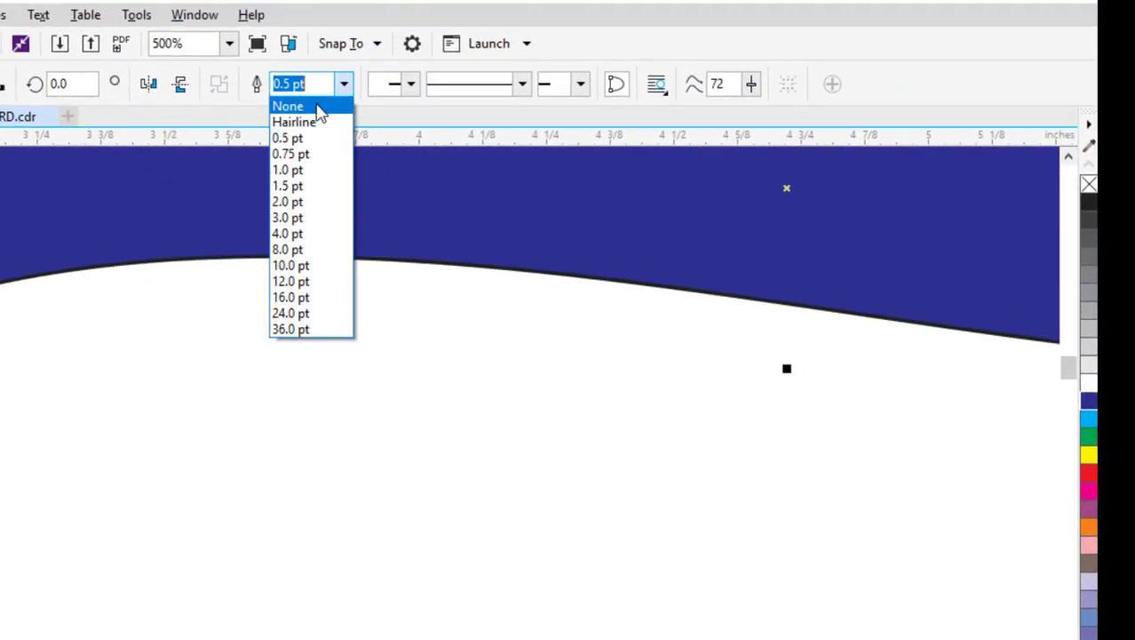
{"action": "left_click", "coordinate": [318, 108]}
{"action": "scroll", "coordinate": [298, 400], "scroll_direction": "down", "scroll_amount": 1}
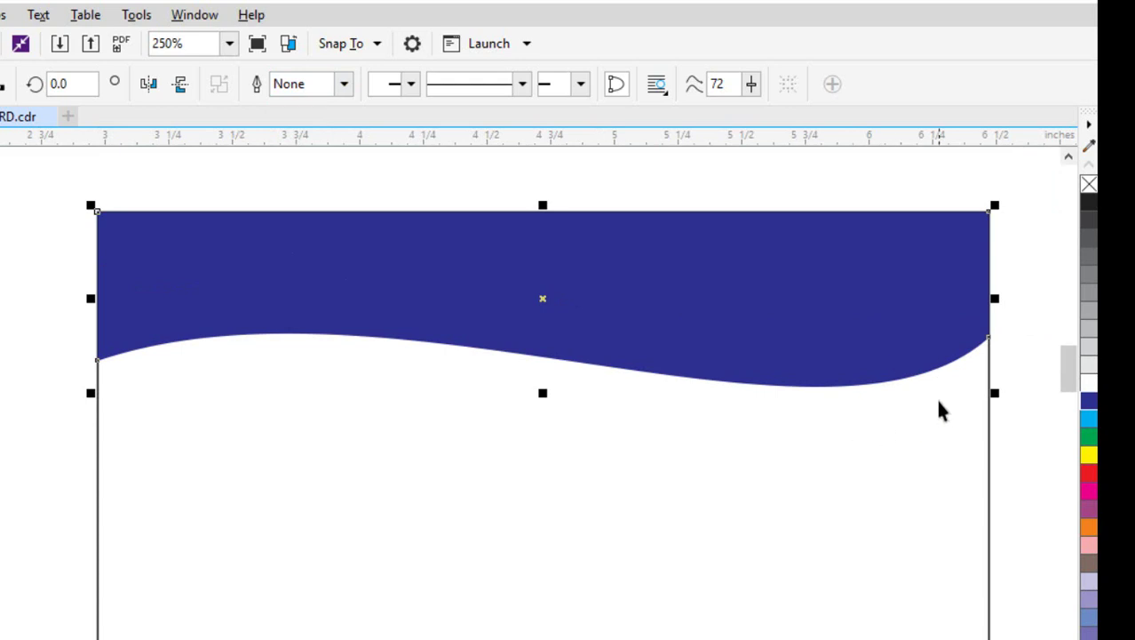
{"action": "scroll", "coordinate": [942, 411], "scroll_direction": "down", "scroll_amount": 1}
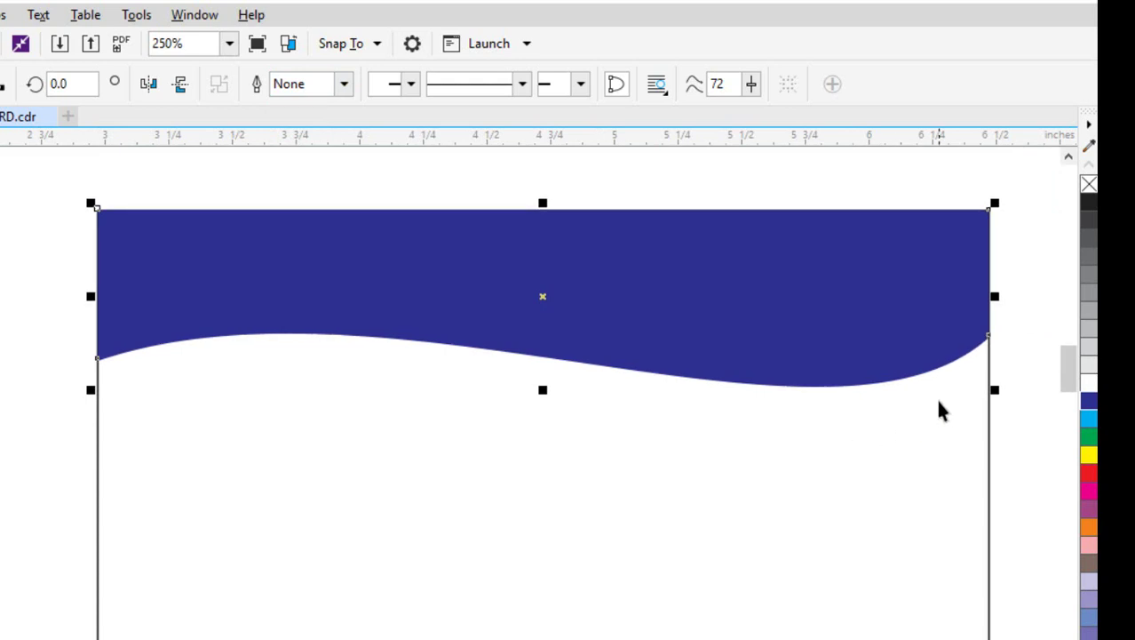
Try a cyan fill, undo it, and give the band a cyan outline instead.
{"action": "left_click", "coordinate": [1089, 419]}
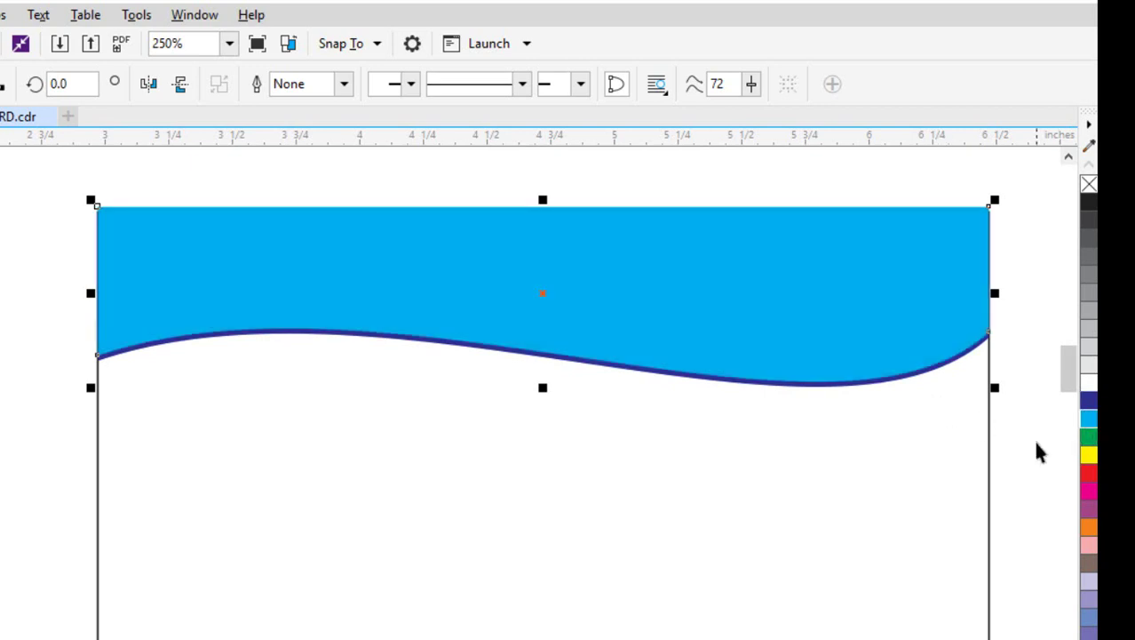
{"action": "key", "text": "ctrl+z"}
{"action": "left_click", "coordinate": [923, 374]}
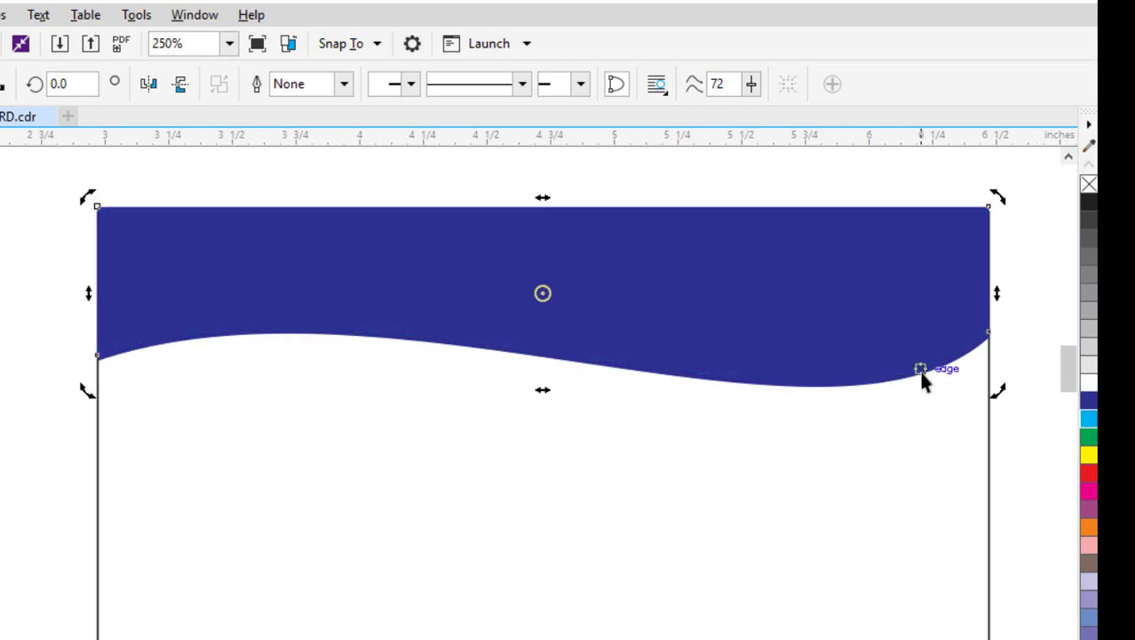
{"action": "left_click", "coordinate": [981, 405]}
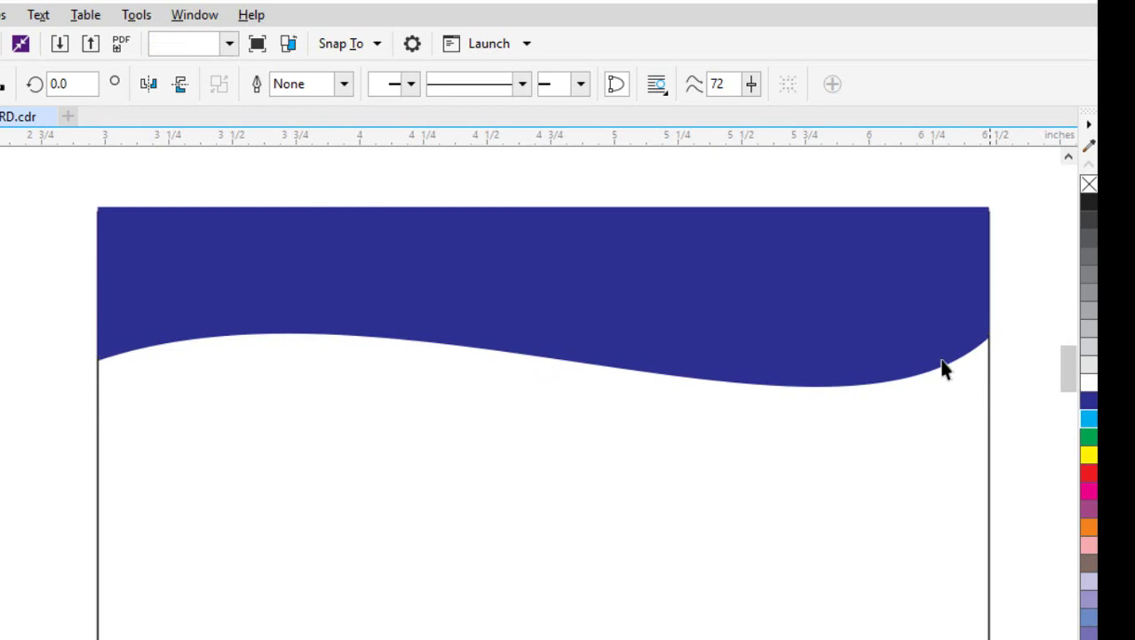
{"action": "left_click", "coordinate": [868, 388]}
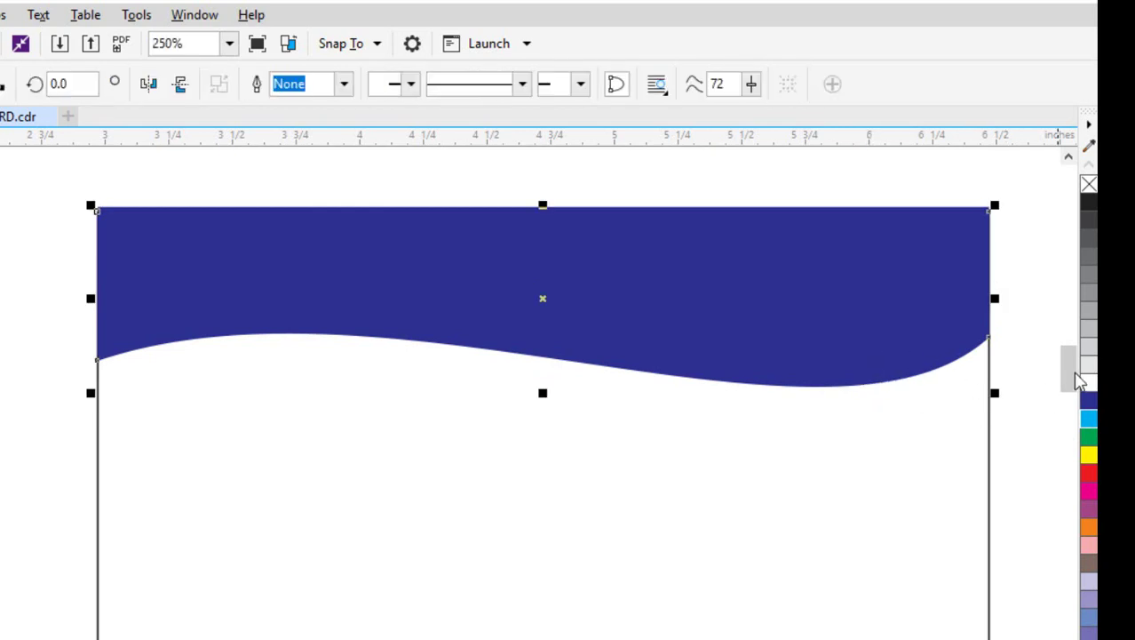
{"action": "right_click", "coordinate": [1090, 419]}
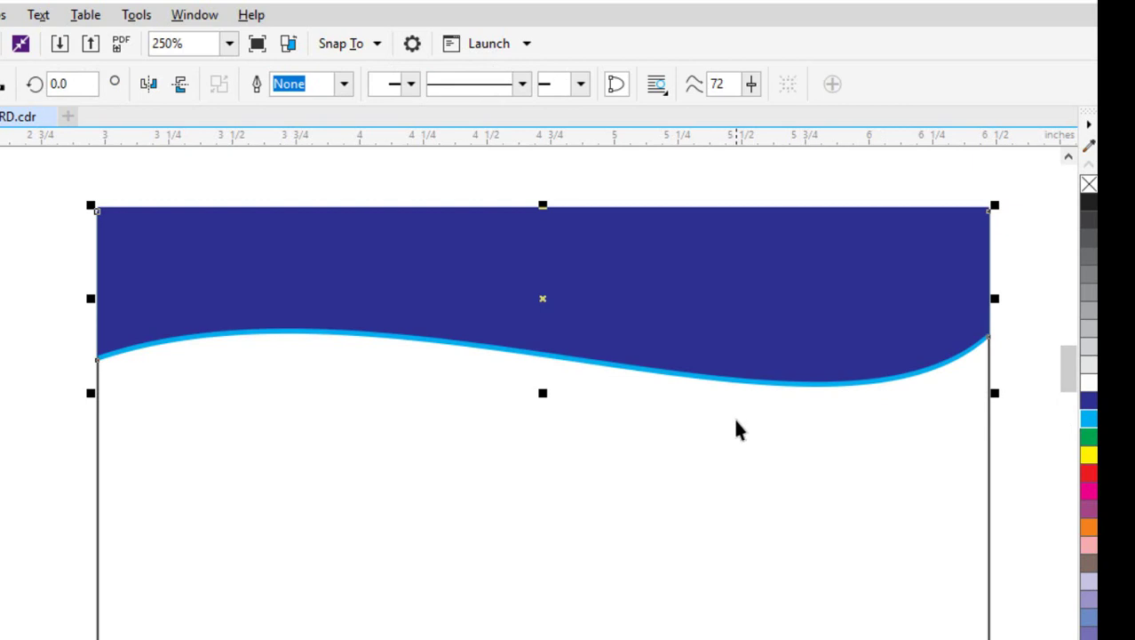
Nudge the wave band to align with the card's top edge, then view the reference card.
{"action": "left_click_drag", "start_coordinate": [29, 177], "coordinate": [1019, 445]}
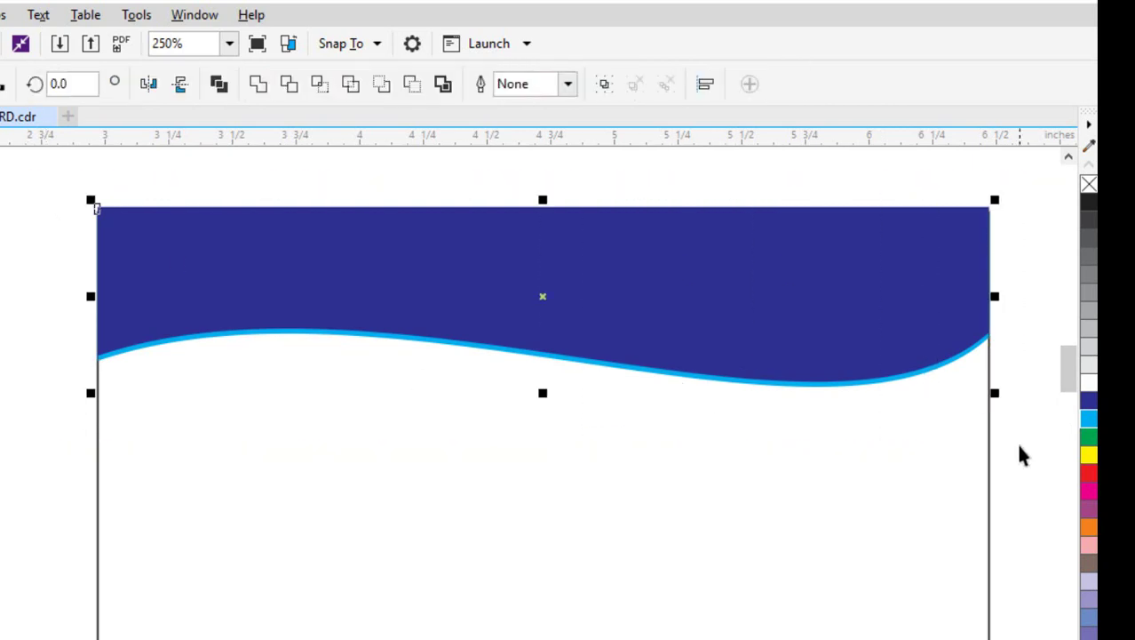
{"action": "key", "text": "Down"}
{"action": "key", "text": "Down"}
{"action": "key", "text": "Up"}
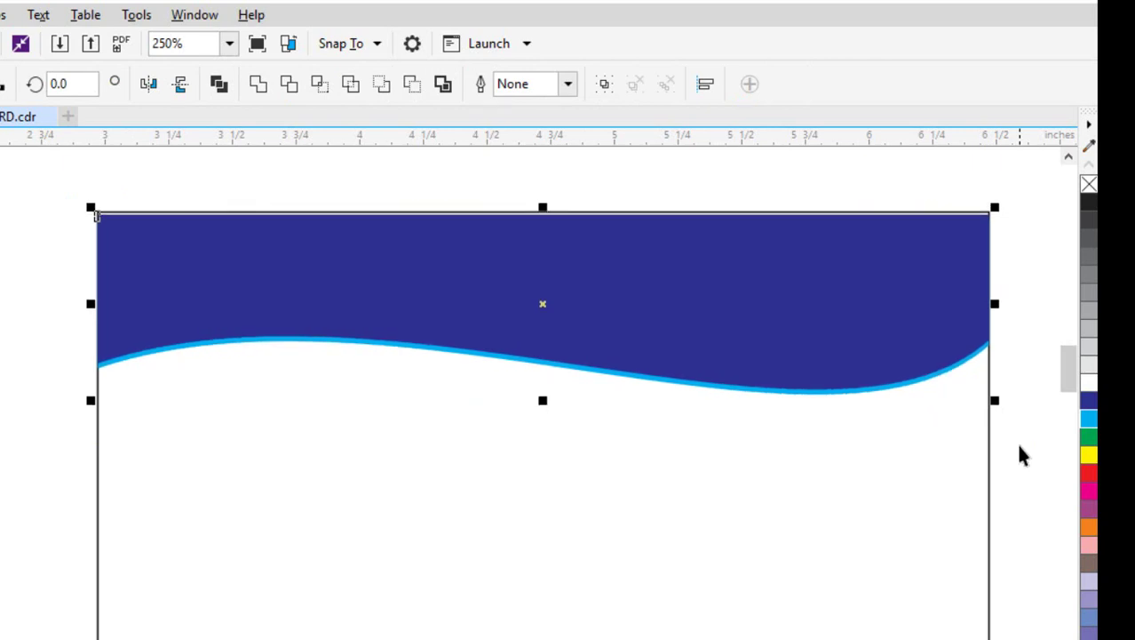
{"action": "key", "text": "Up"}
{"action": "key", "text": "Up"}
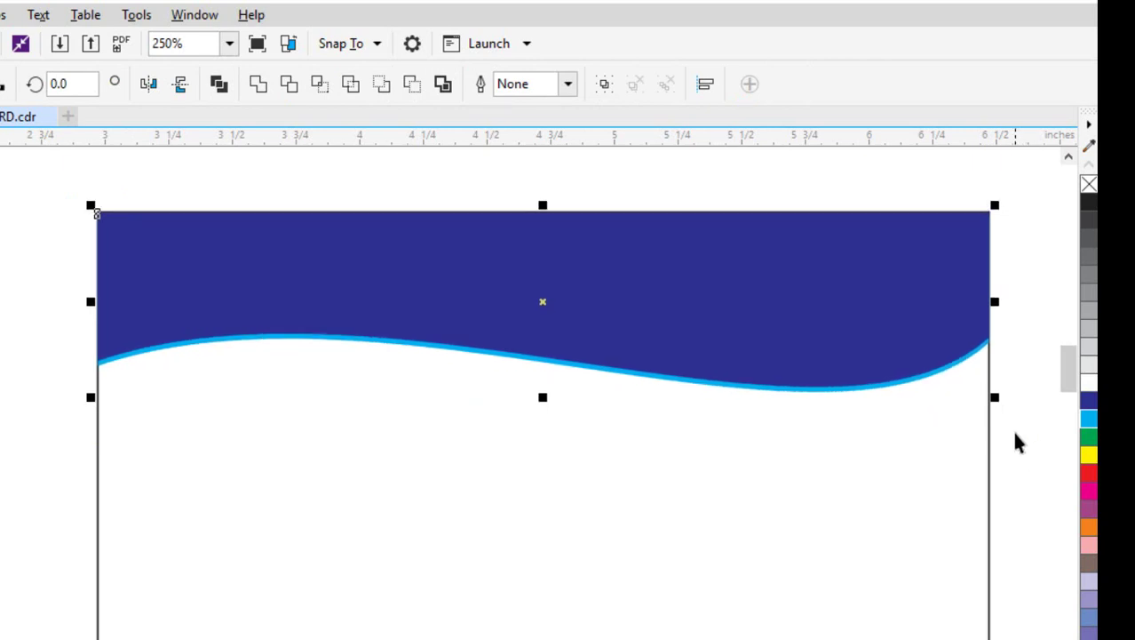
{"action": "scroll", "coordinate": [393, 429], "scroll_direction": "down", "scroll_amount": 2}
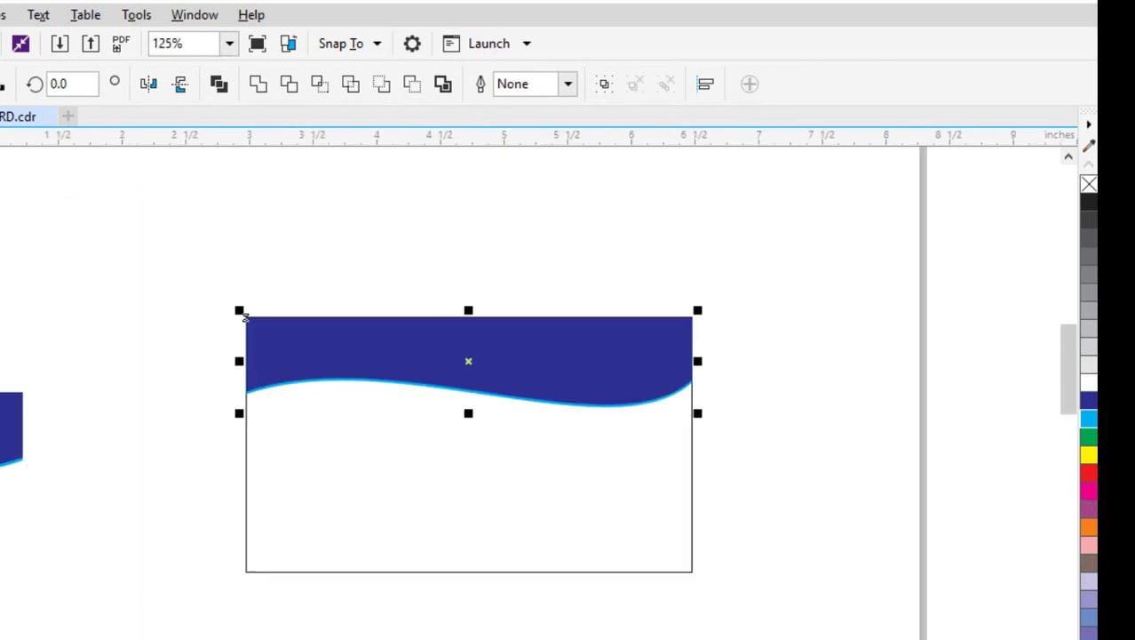
{"action": "left_click_drag", "start_coordinate": [245, 317], "coordinate": [517, 317]}
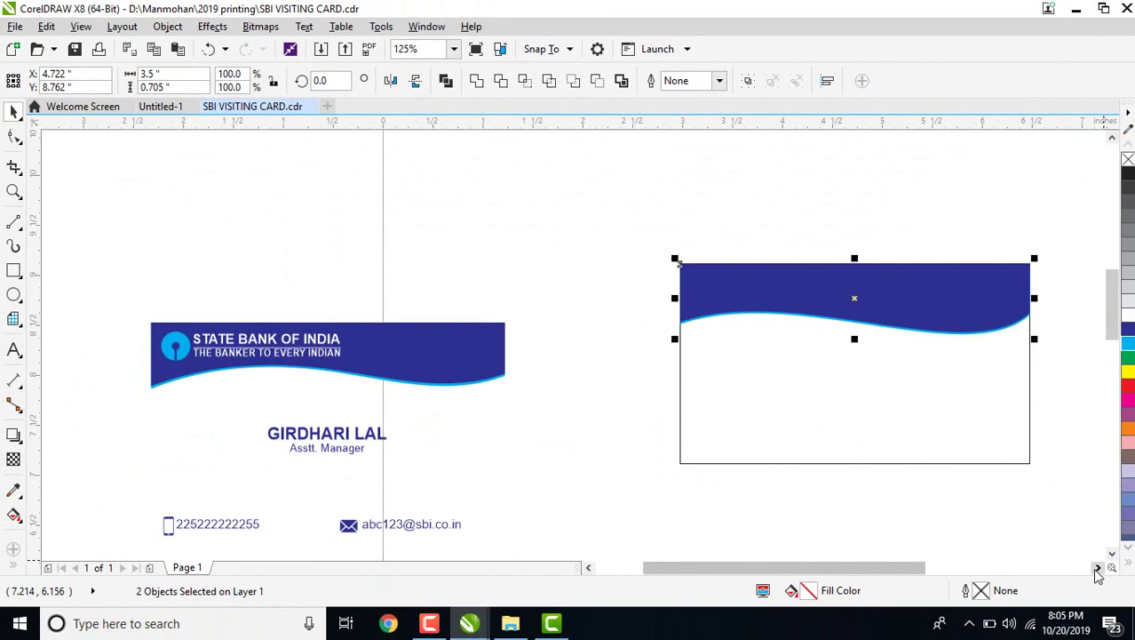
{"action": "left_click", "coordinate": [1098, 569]}
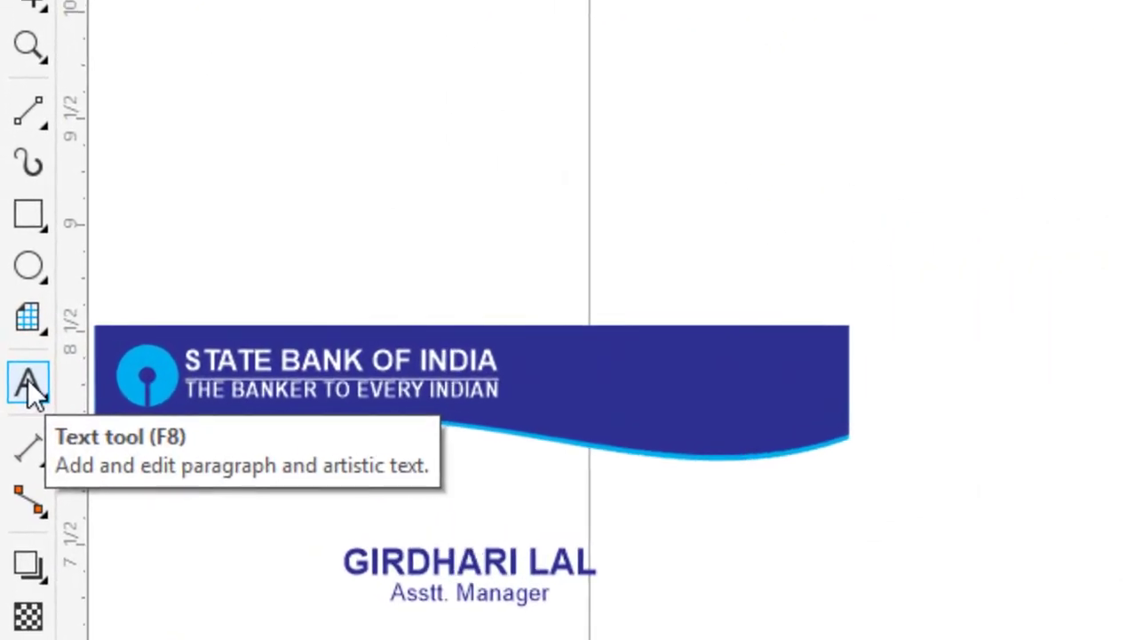
Type the text 'STATE BANK OF INDIA' and 'THE BANKER TO EERY INDIAN' on the card.
{"action": "left_click", "coordinate": [14, 349]}
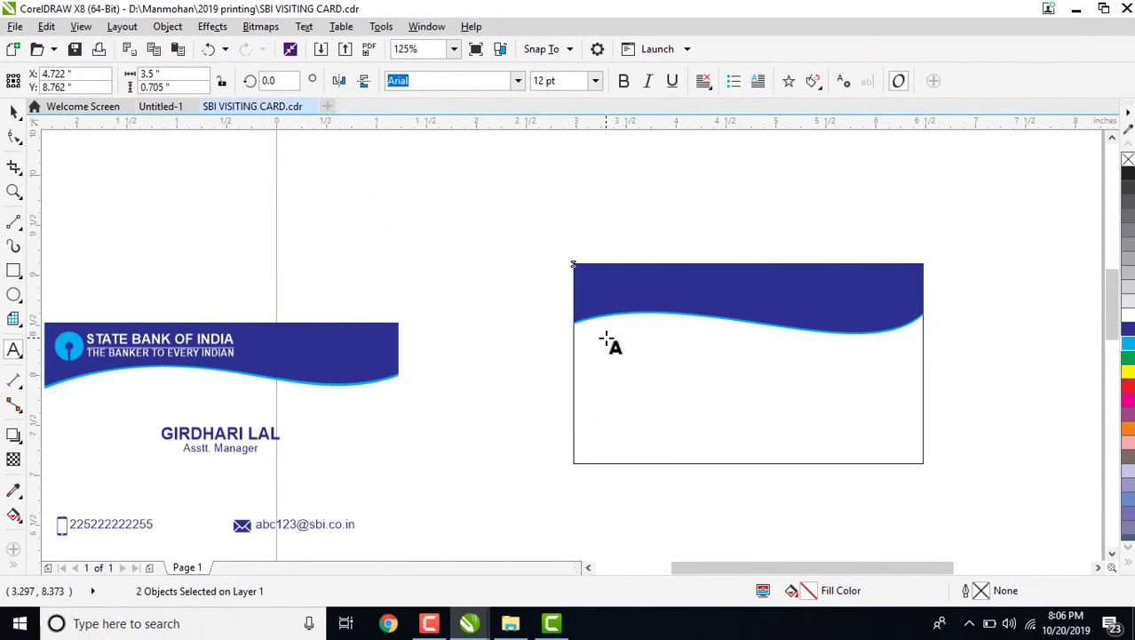
{"action": "left_click", "coordinate": [795, 343]}
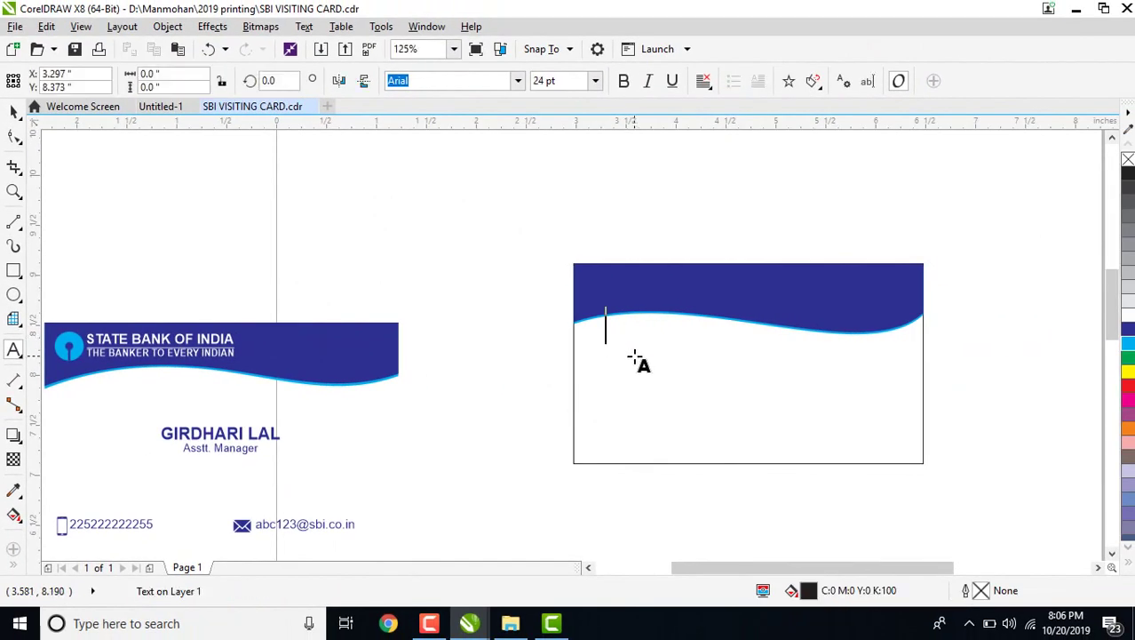
{"action": "type", "text": "STATE BA"}
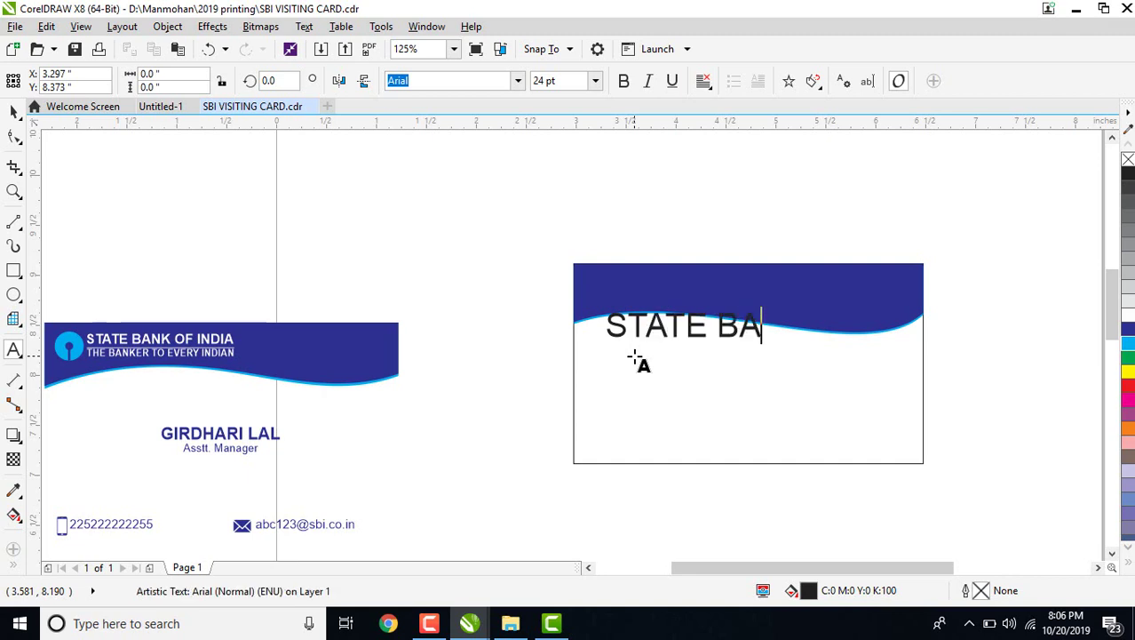
{"action": "type", "text": "NK OF INDIA "}
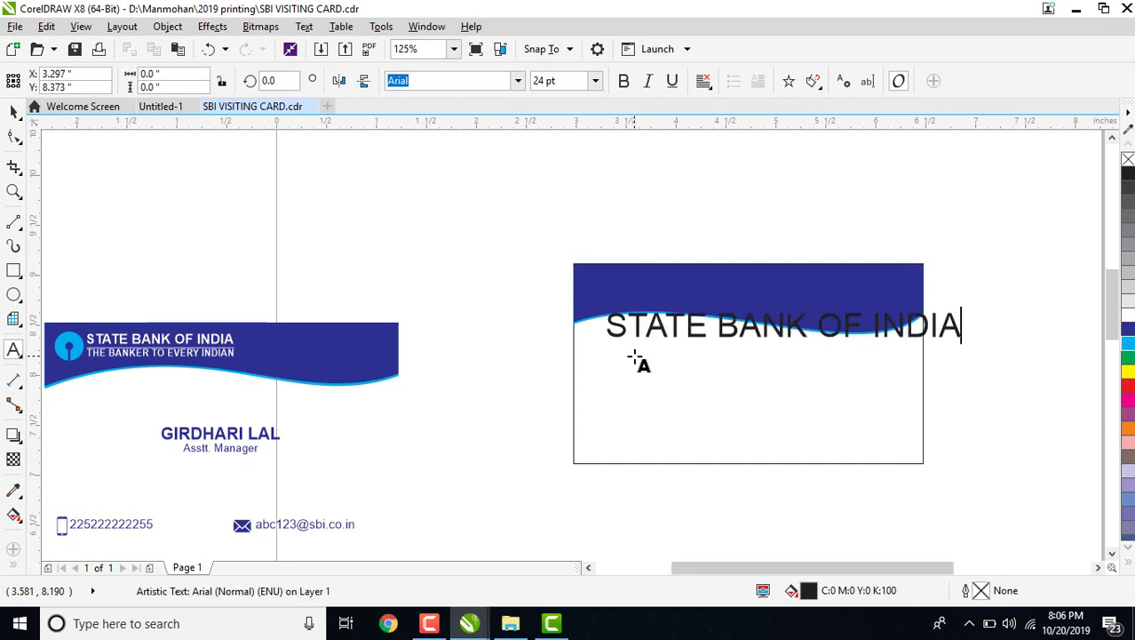
{"action": "type", "text": "THE "}
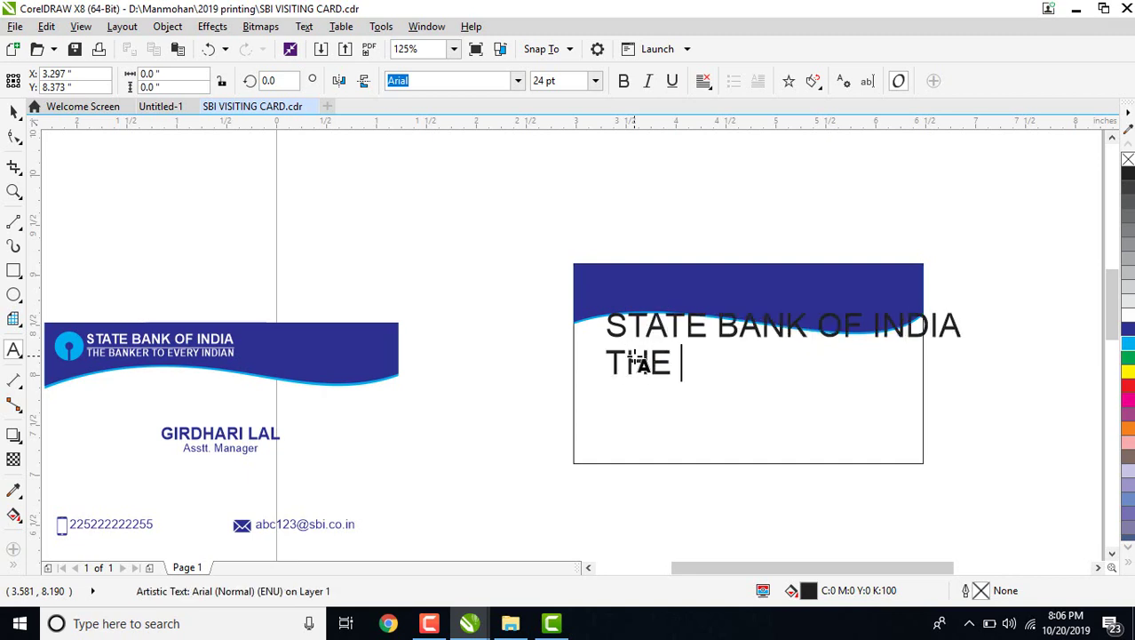
{"action": "type", "text": "BANKER "}
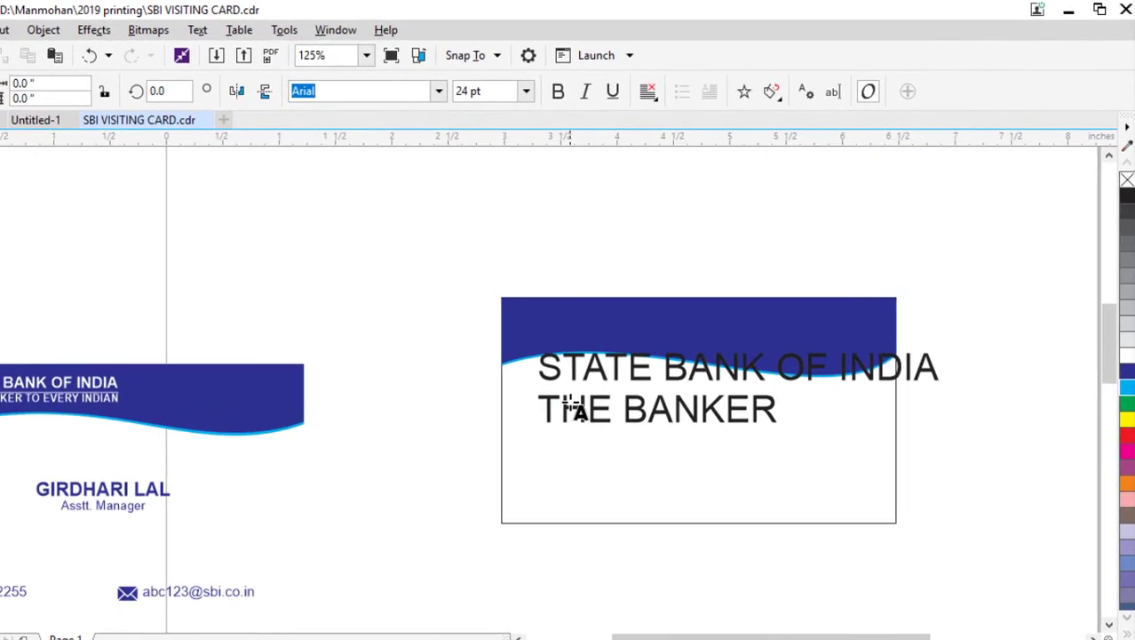
{"action": "type", "text": "TO EE"}
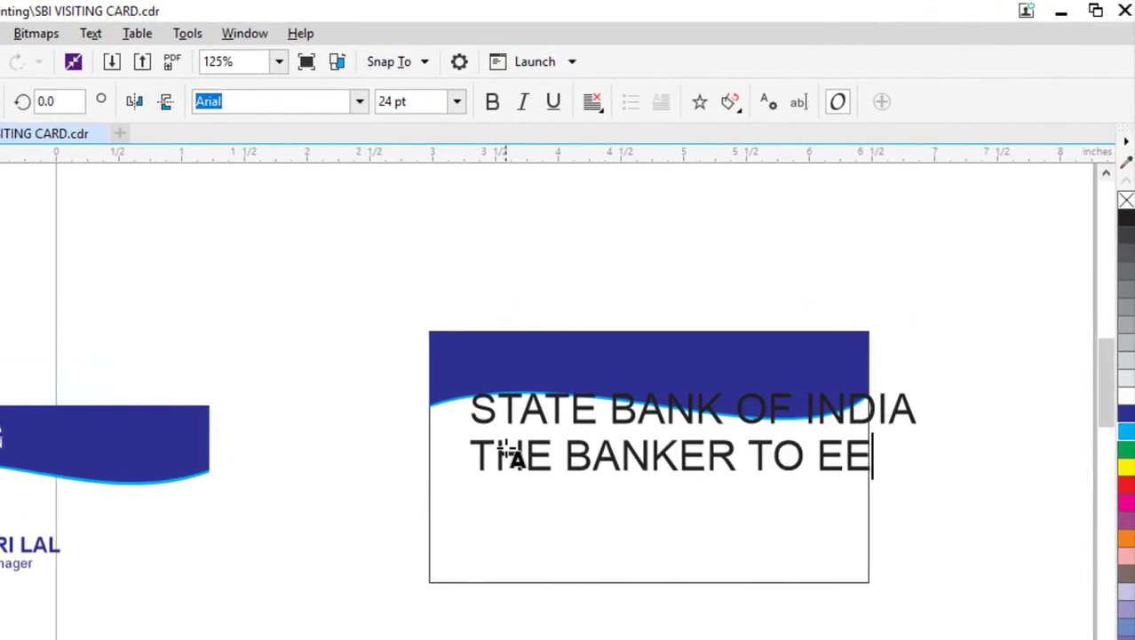
{"action": "type", "text": "RY INDIAN"}
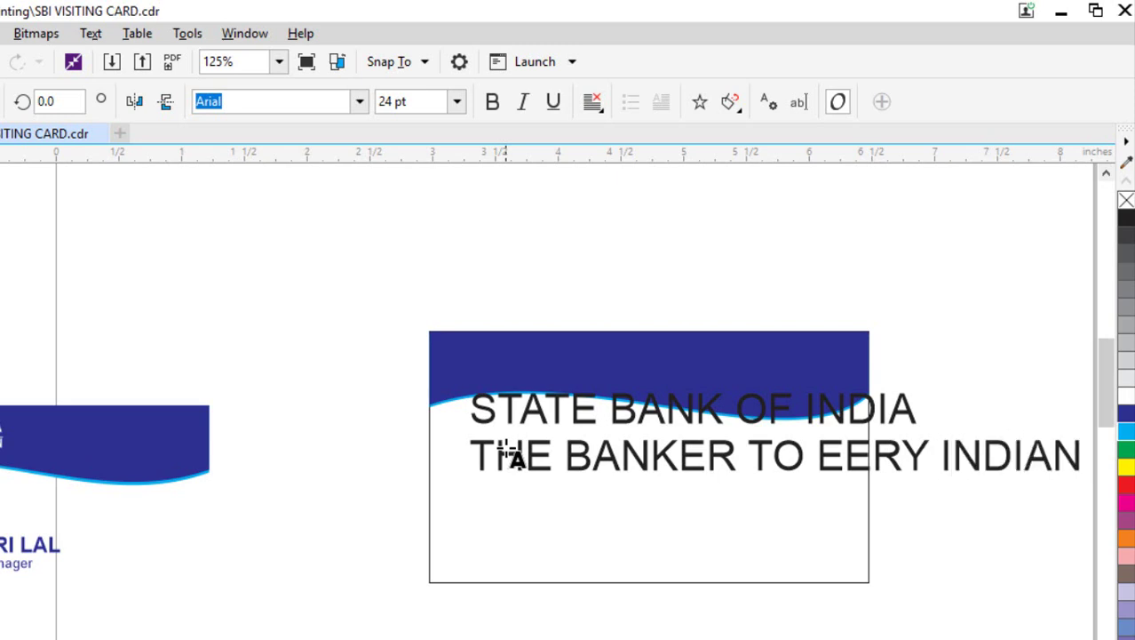
{"action": "key", "text": "ctrl+space"}
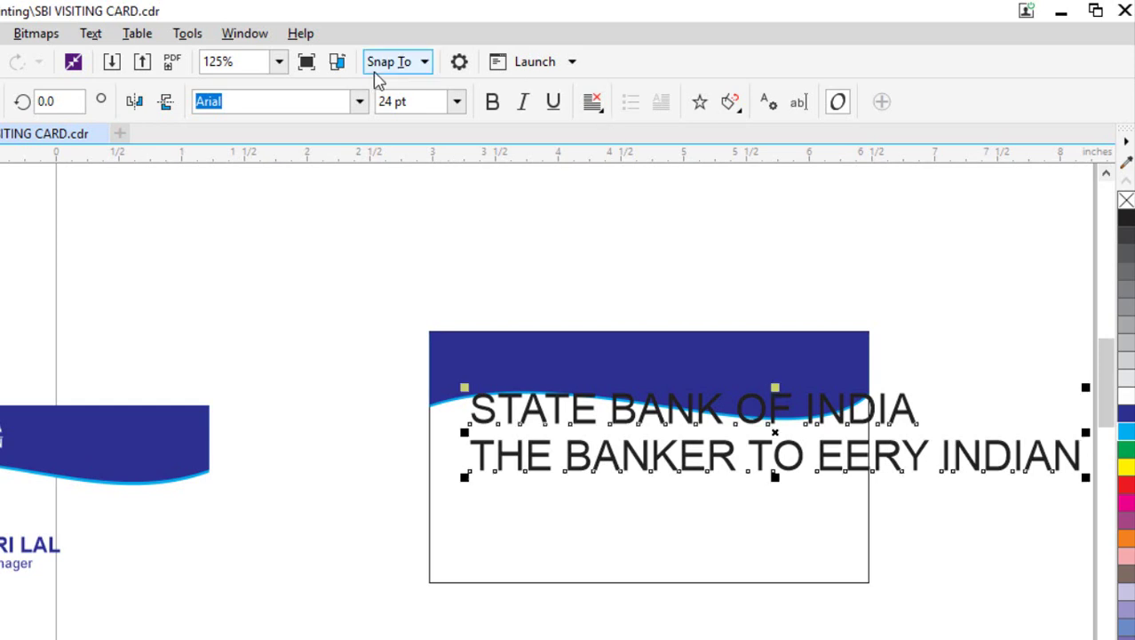
{"action": "left_click", "coordinate": [457, 102]}
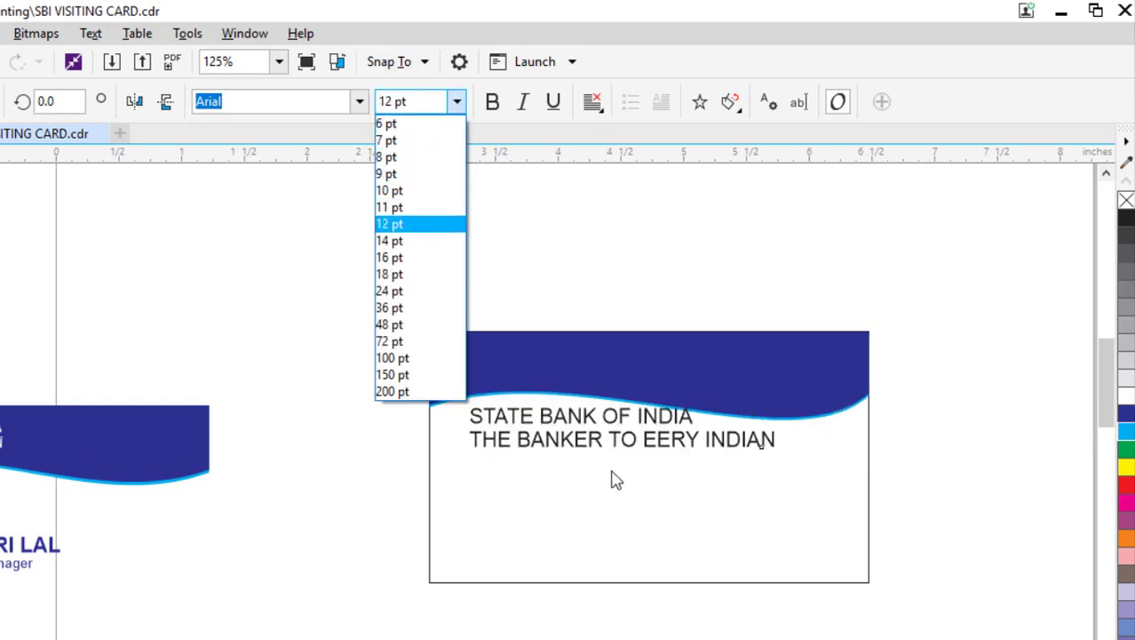
Set the two-line card text to 12 pt so it sits below the wave header.
{"action": "key", "text": "Return"}
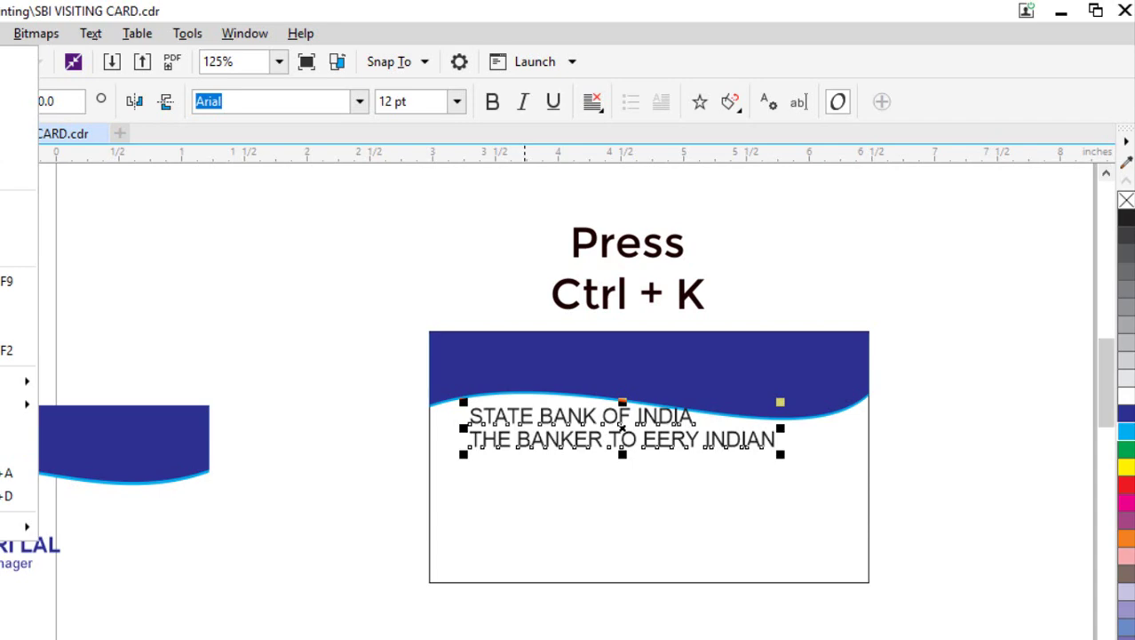
{"action": "key", "text": "ctrl+k"}
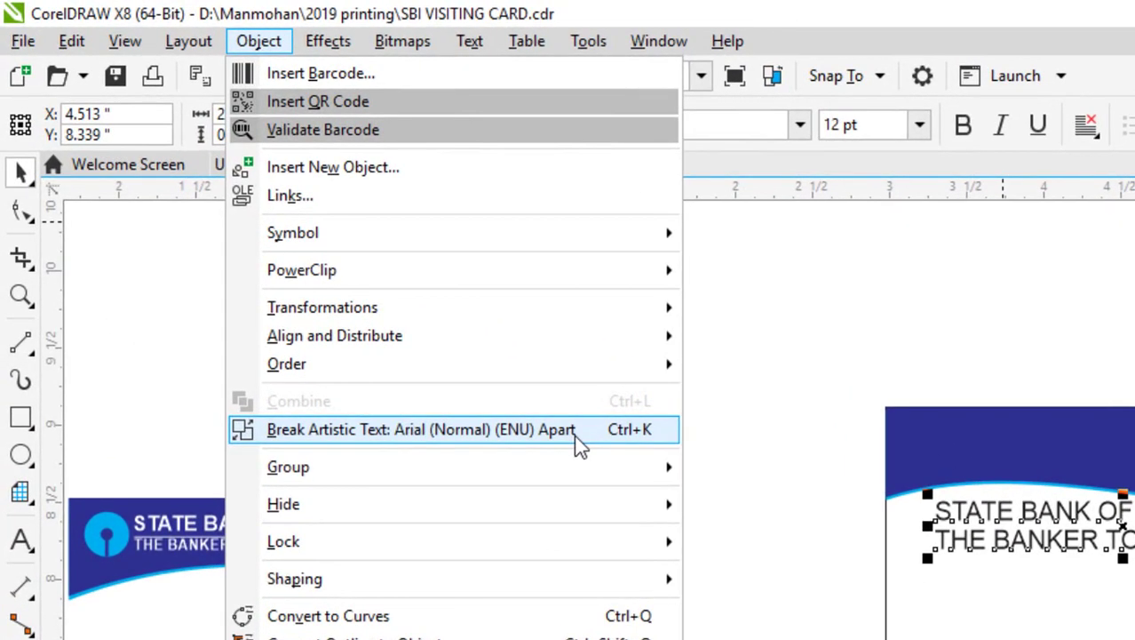
{"action": "left_click", "coordinate": [258, 41]}
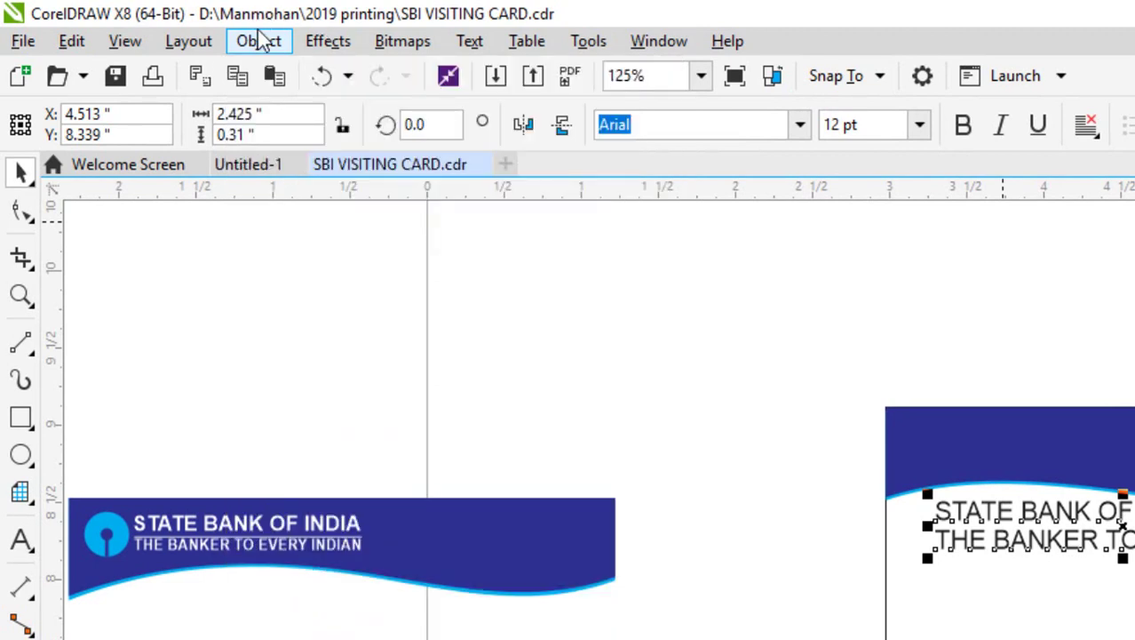
{"action": "left_click", "coordinate": [260, 45]}
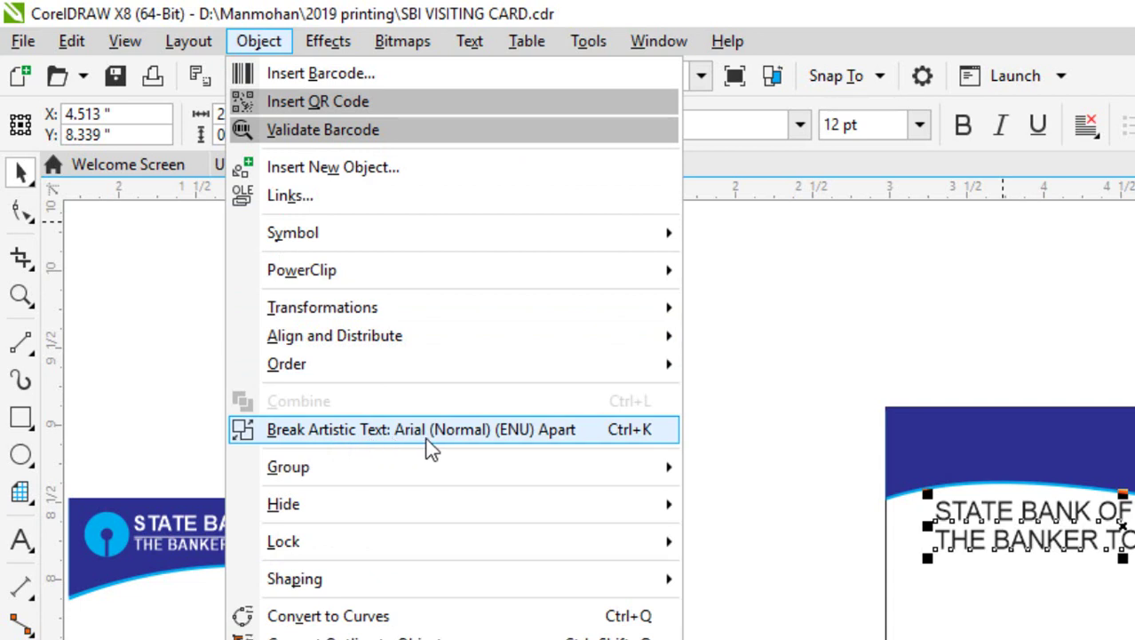
Break the two-line text apart into separate line objects.
{"action": "left_click", "coordinate": [633, 433]}
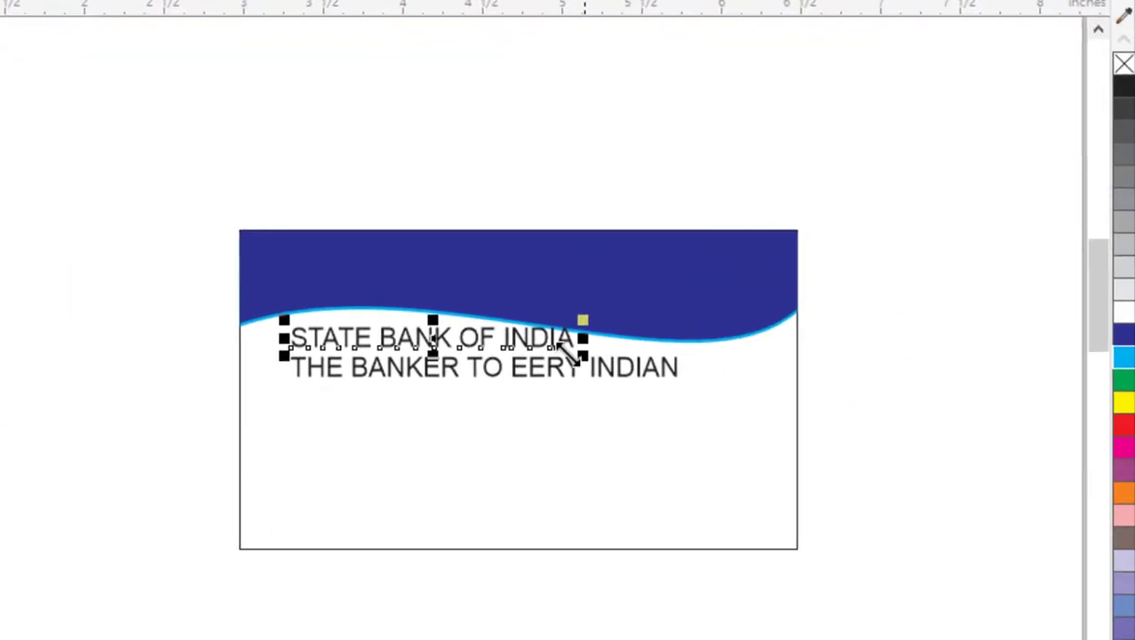
{"action": "left_click", "coordinate": [532, 364]}
{"action": "left_click", "coordinate": [529, 351]}
{"action": "key", "text": "Escape"}
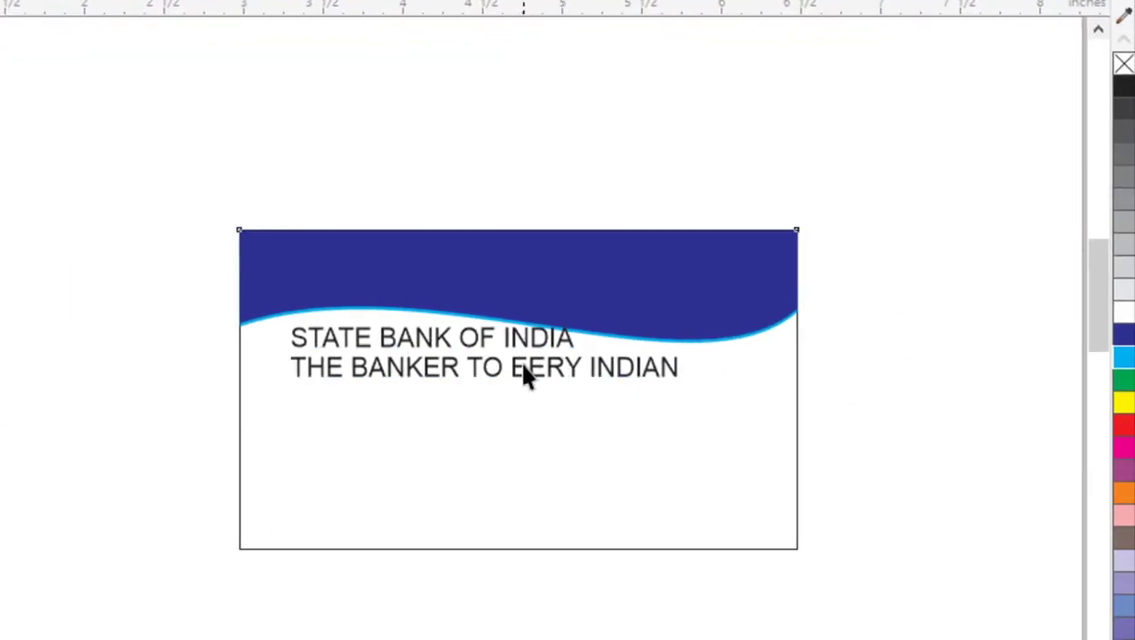
{"action": "left_click", "coordinate": [480, 369]}
{"action": "left_click", "coordinate": [480, 368]}
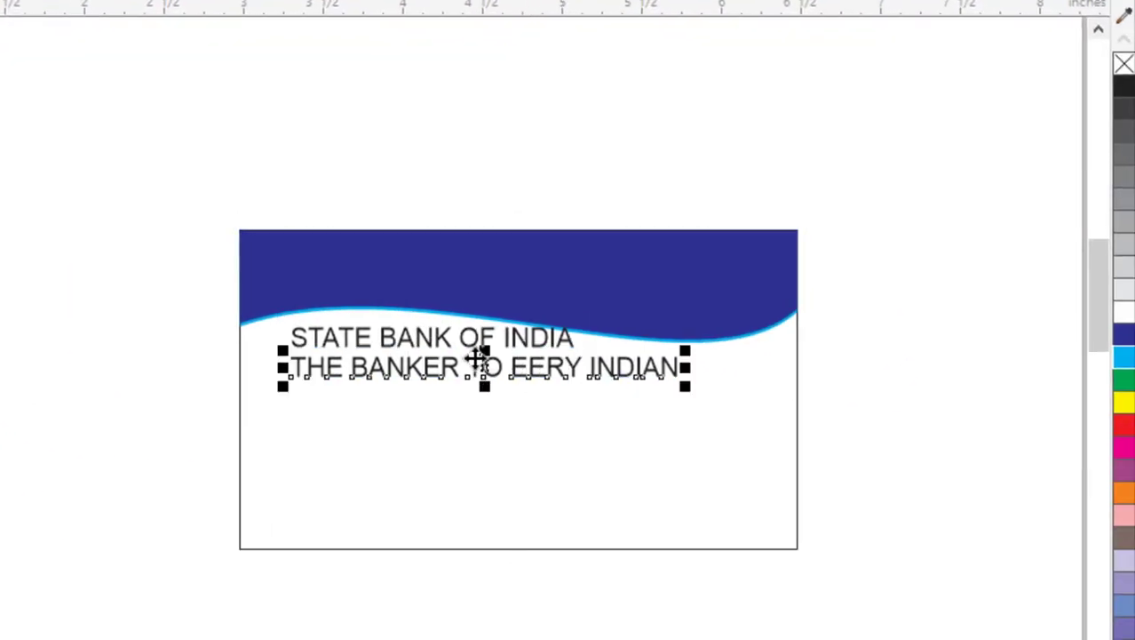
Move STATE BANK OF INDIA into the blue band as 11 pt bold white text.
{"action": "left_click", "coordinate": [364, 341]}
{"action": "left_click_drag", "start_coordinate": [364, 338], "coordinate": [375, 256]}
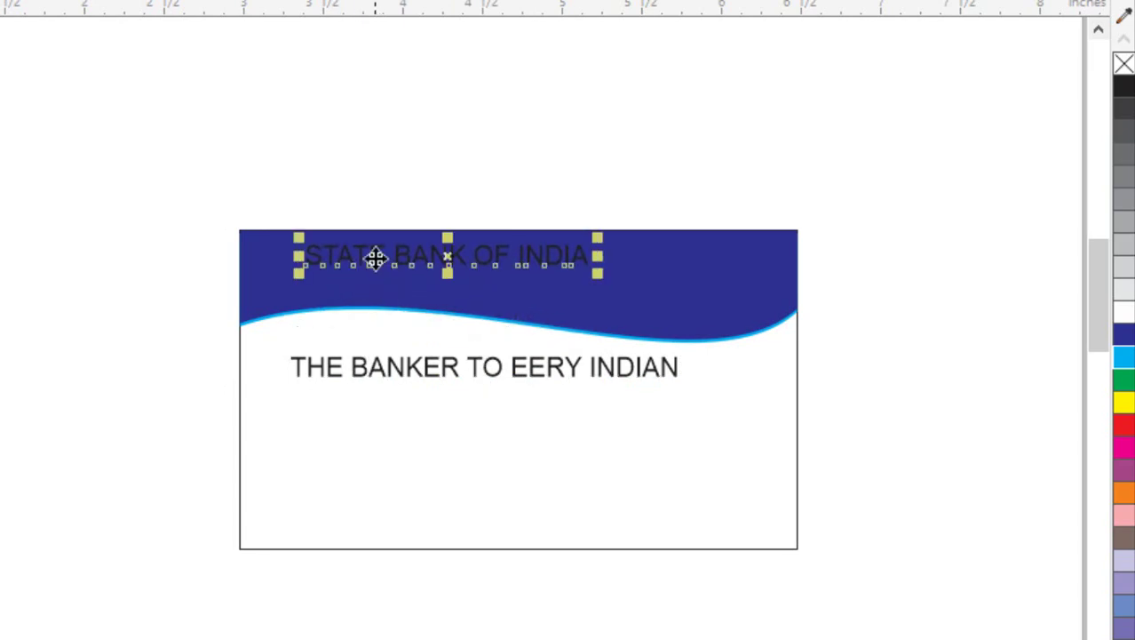
{"action": "left_click", "coordinate": [432, 67]}
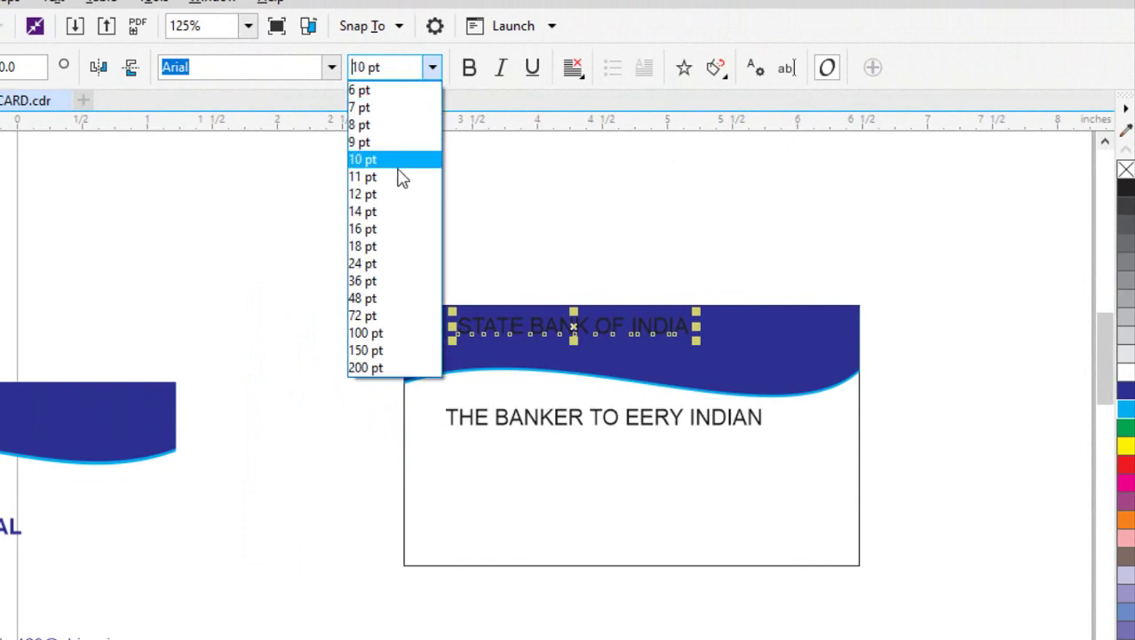
{"action": "left_click", "coordinate": [399, 182]}
{"action": "left_click", "coordinate": [469, 68]}
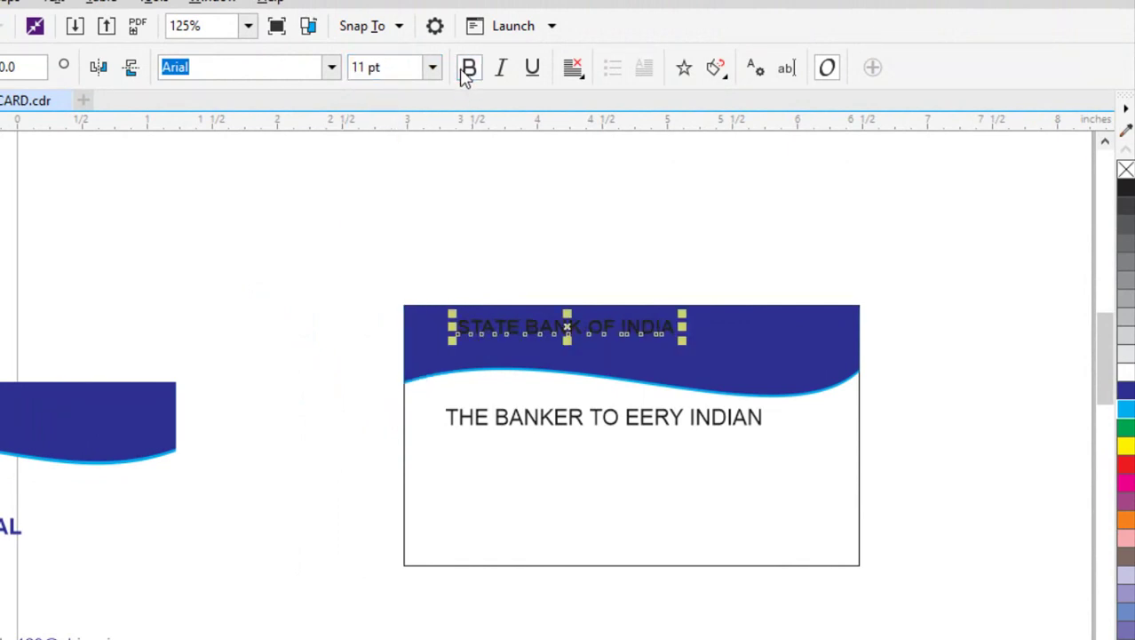
{"action": "left_click", "coordinate": [1125, 373]}
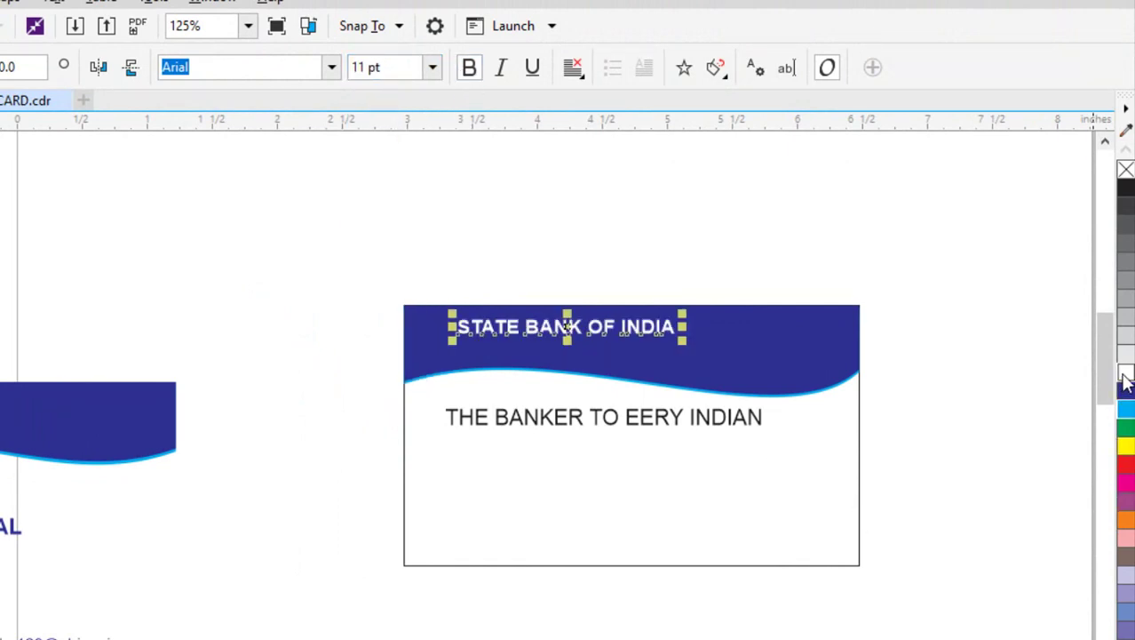
{"action": "left_click", "coordinate": [511, 421]}
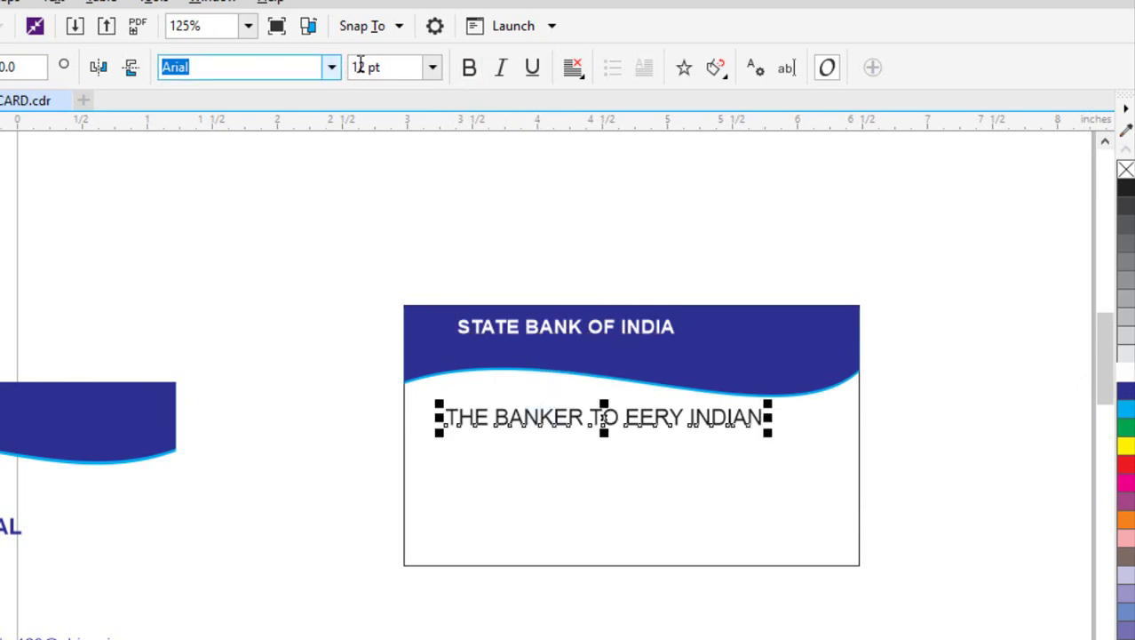
Shrink the tagline to 8 pt and place it in the band under the bank name.
{"action": "left_click", "coordinate": [431, 70]}
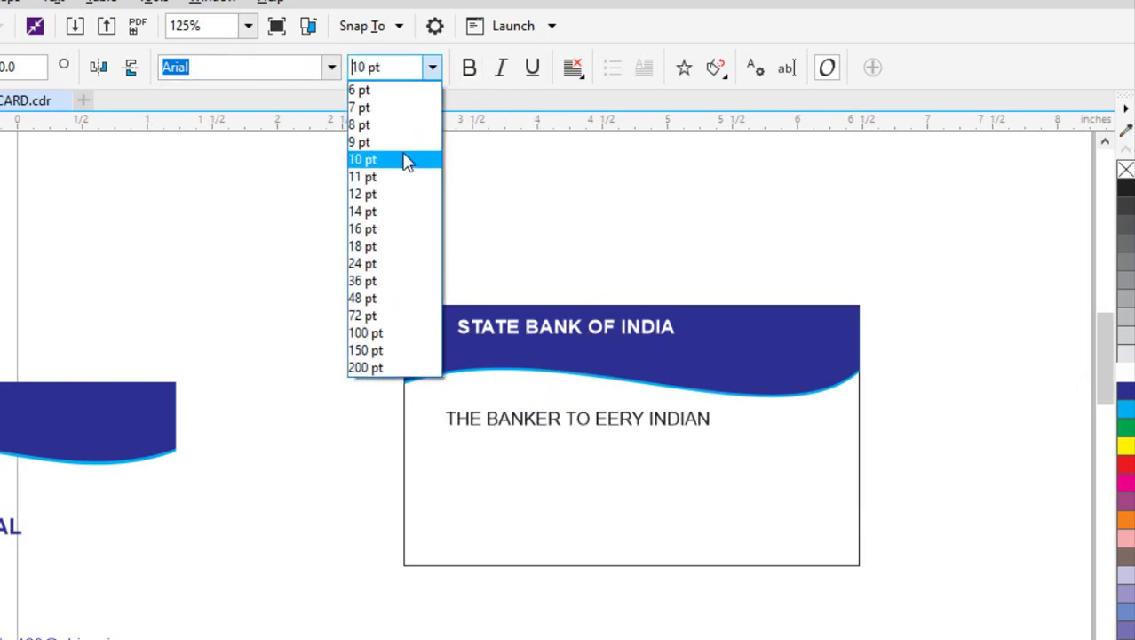
{"action": "left_click", "coordinate": [394, 128]}
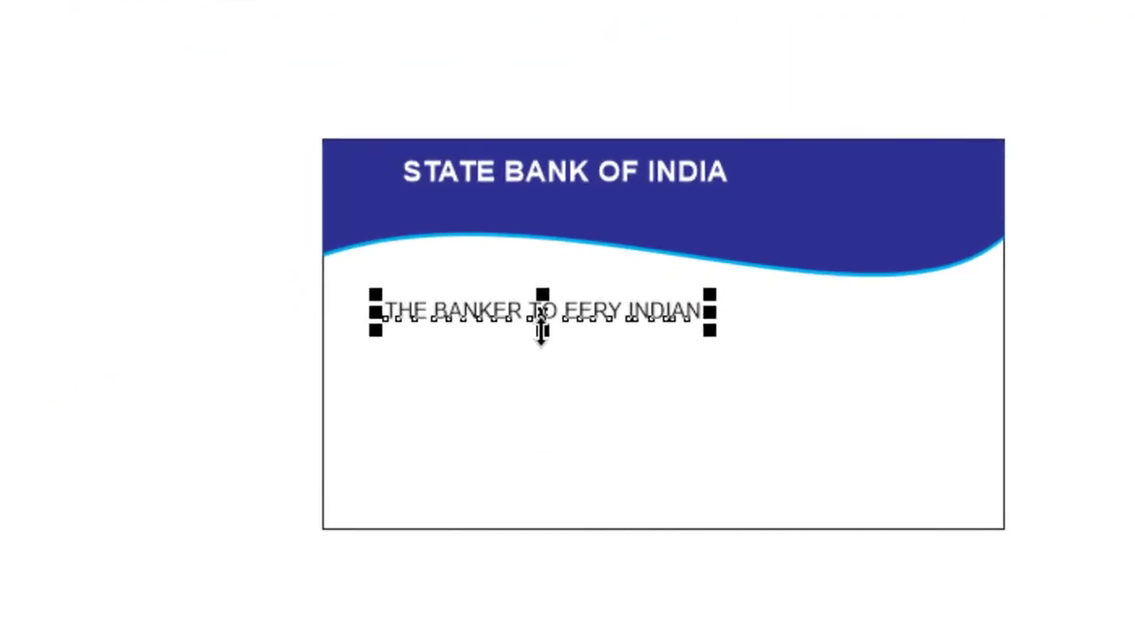
{"action": "left_click_drag", "start_coordinate": [558, 214], "coordinate": [563, 204]}
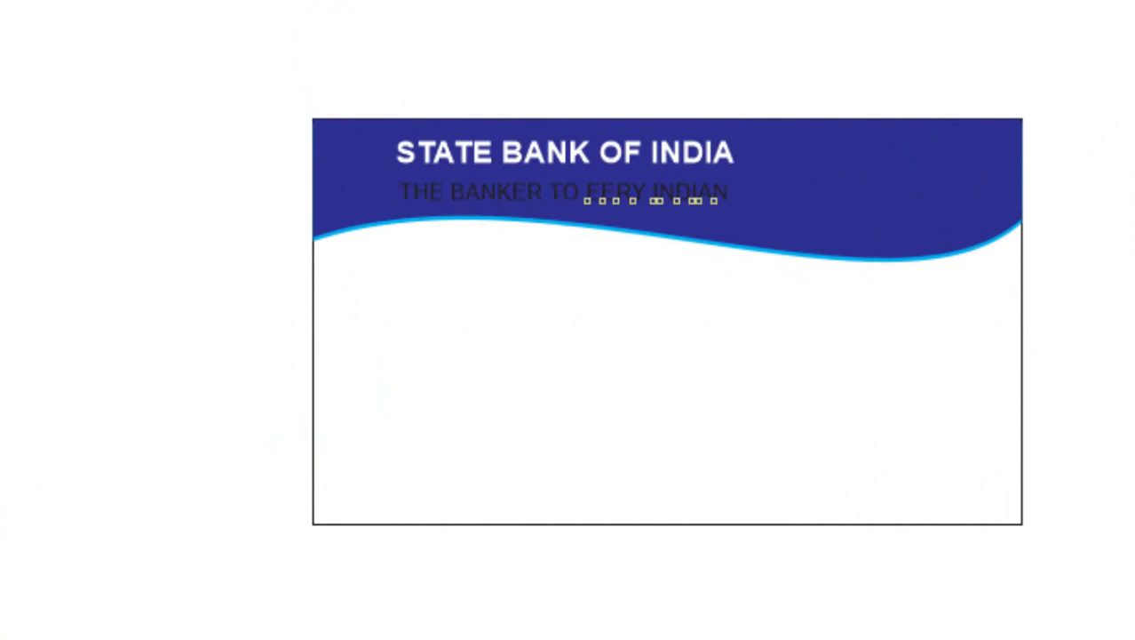
{"action": "key", "text": "z"}
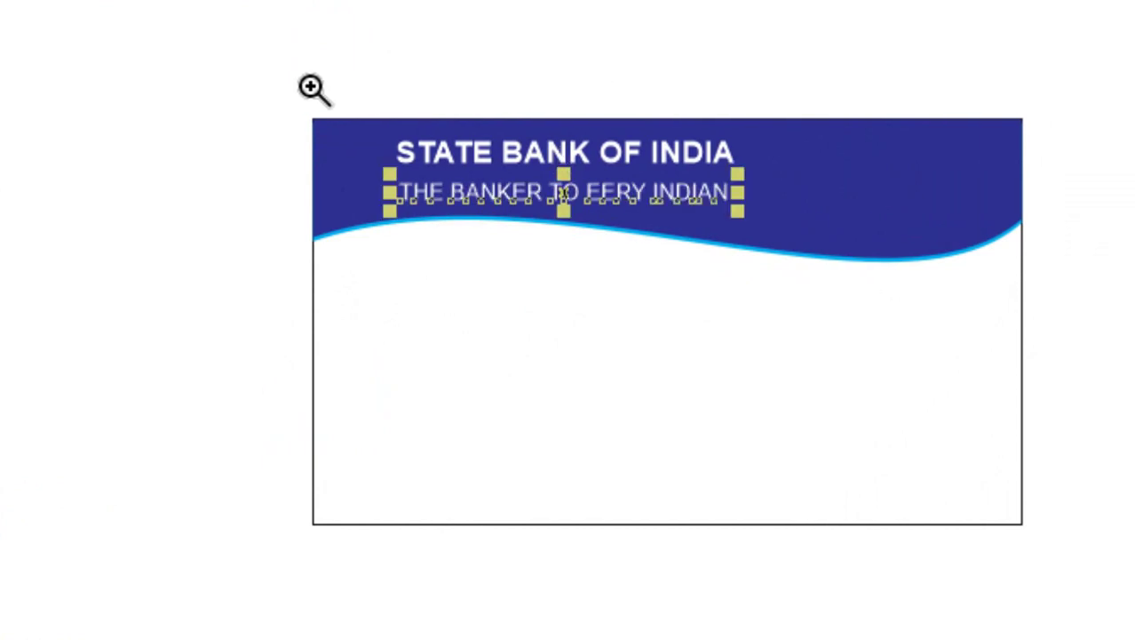
{"action": "left_click_drag", "start_coordinate": [298, 84], "coordinate": [1037, 529]}
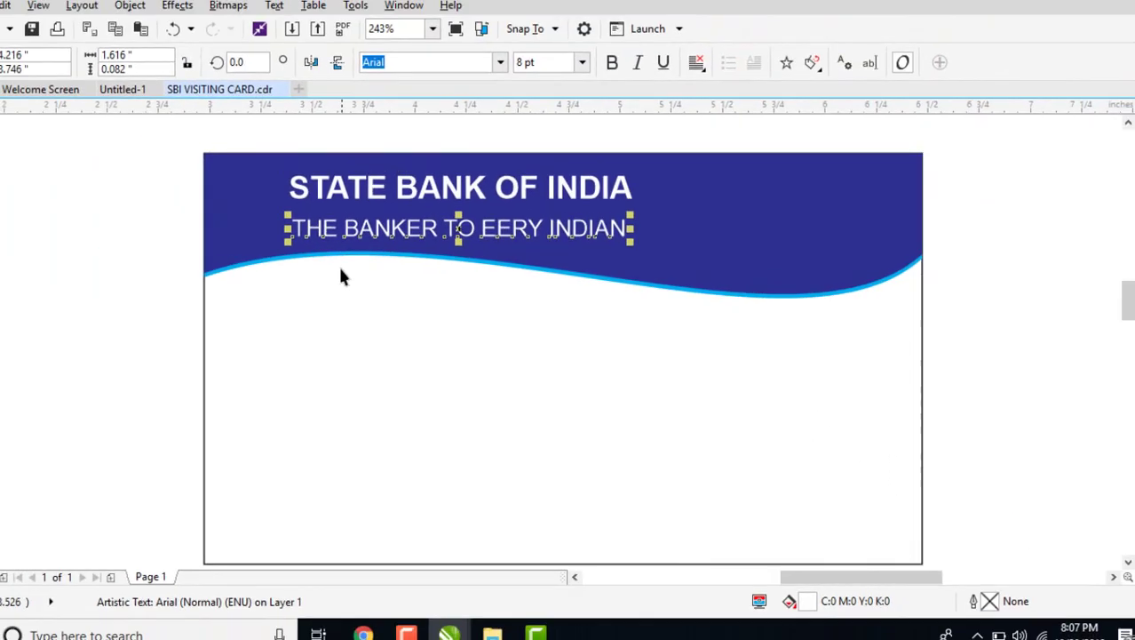
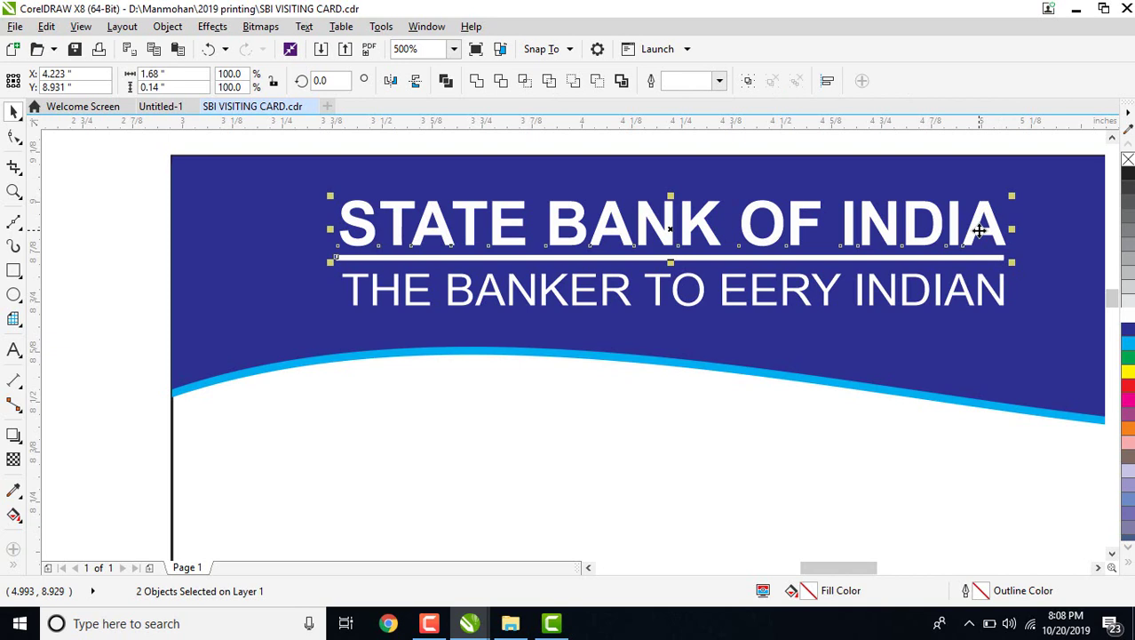
Draw a 0.388-inch circle beside the new card's top-left header corner.
{"action": "key", "text": "ctrl+z"}
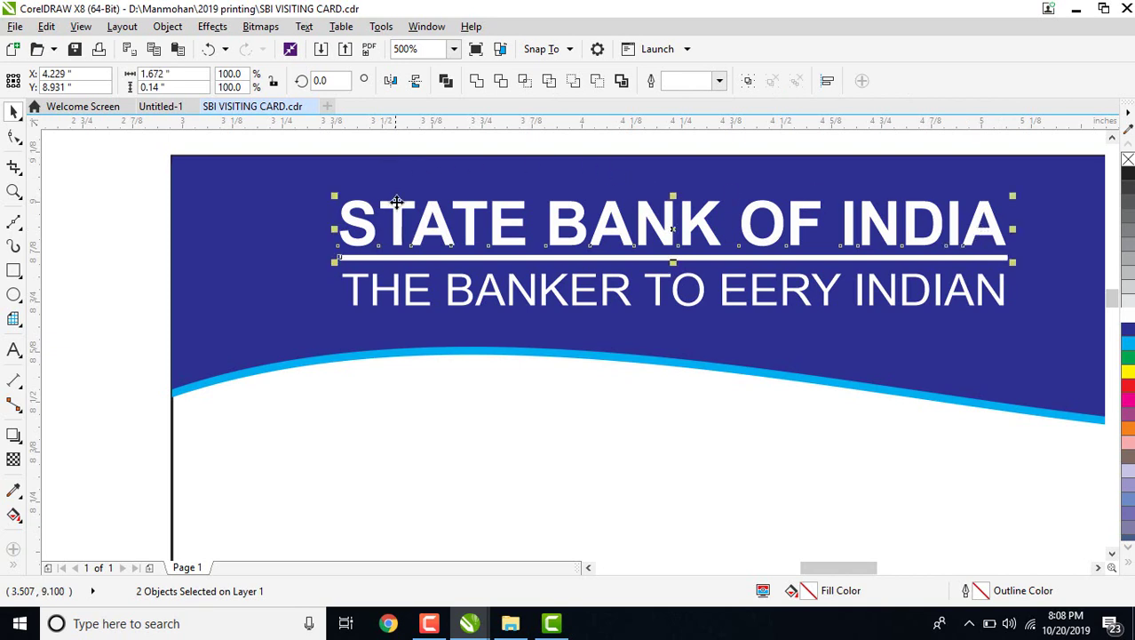
{"action": "key", "text": "Escape"}
{"action": "scroll", "coordinate": [347, 282], "scroll_direction": "down", "scroll_amount": 2}
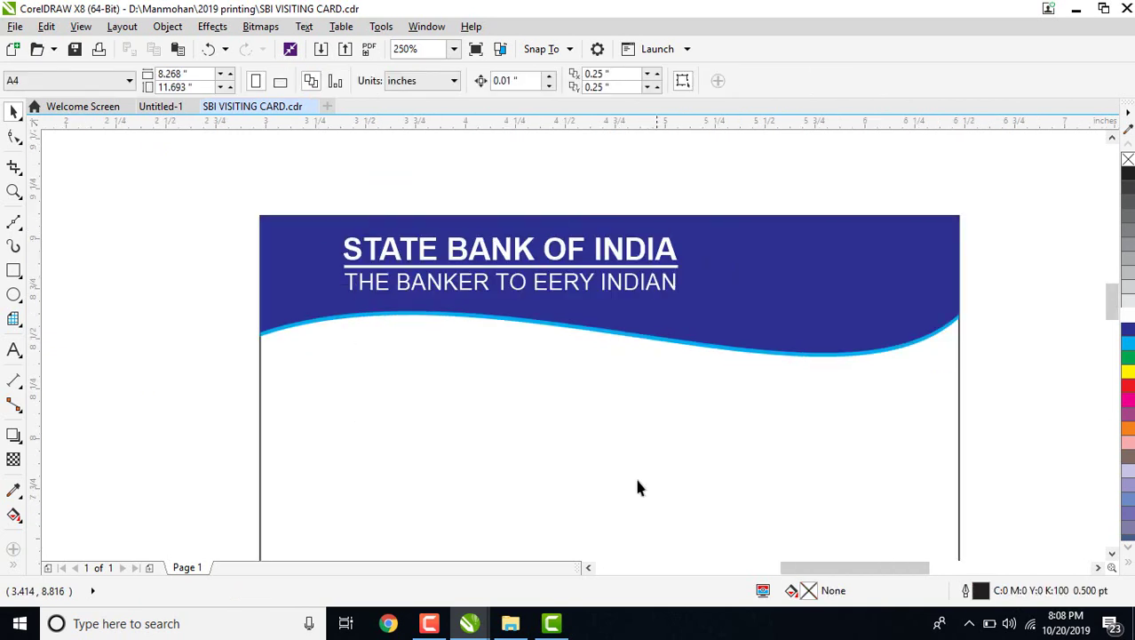
{"action": "scroll", "coordinate": [453, 367], "scroll_direction": "down", "scroll_amount": 2}
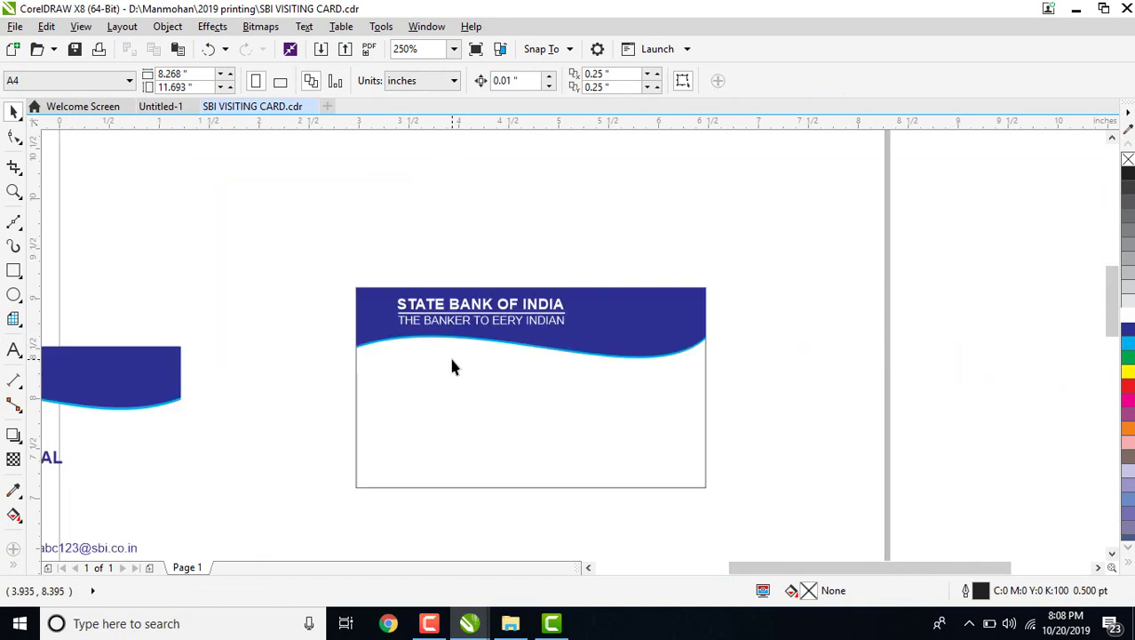
{"action": "left_click", "coordinate": [588, 567]}
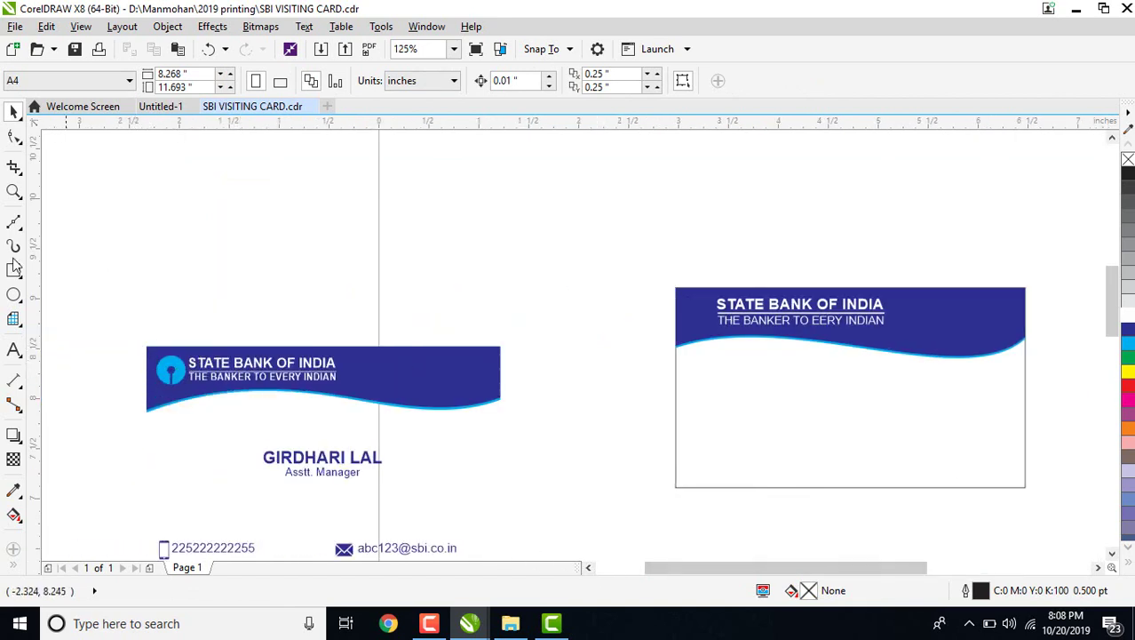
{"action": "left_click", "coordinate": [13, 295]}
{"action": "left_click_drag", "start_coordinate": [637, 303], "coordinate": [642, 316]}
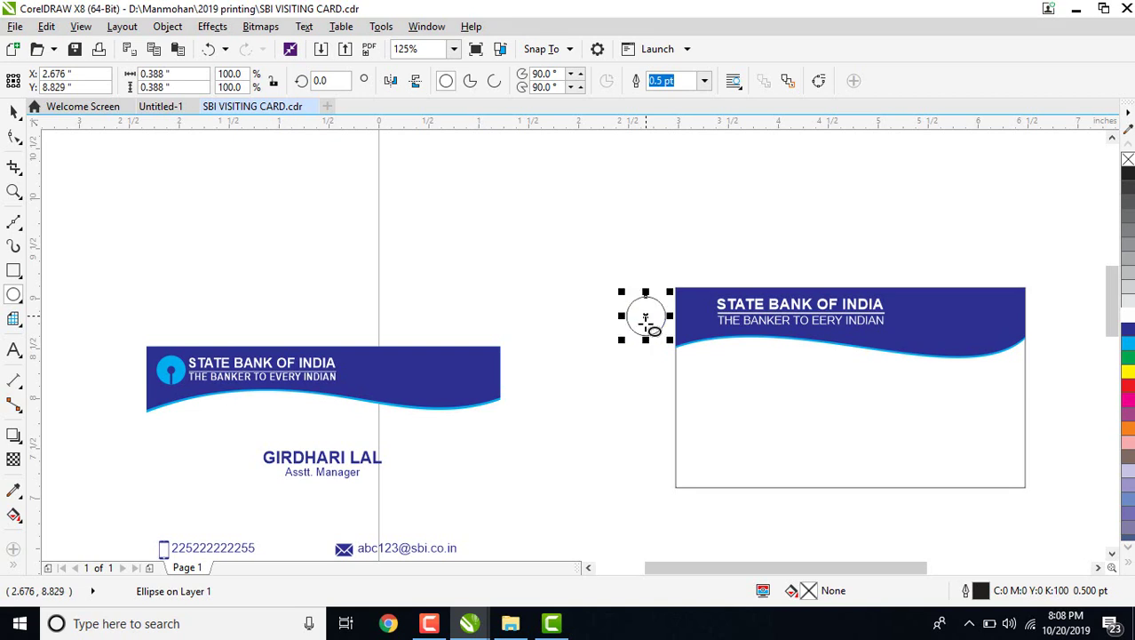
Fill the circle cyan and remove its outline.
{"action": "left_click", "coordinate": [14, 113]}
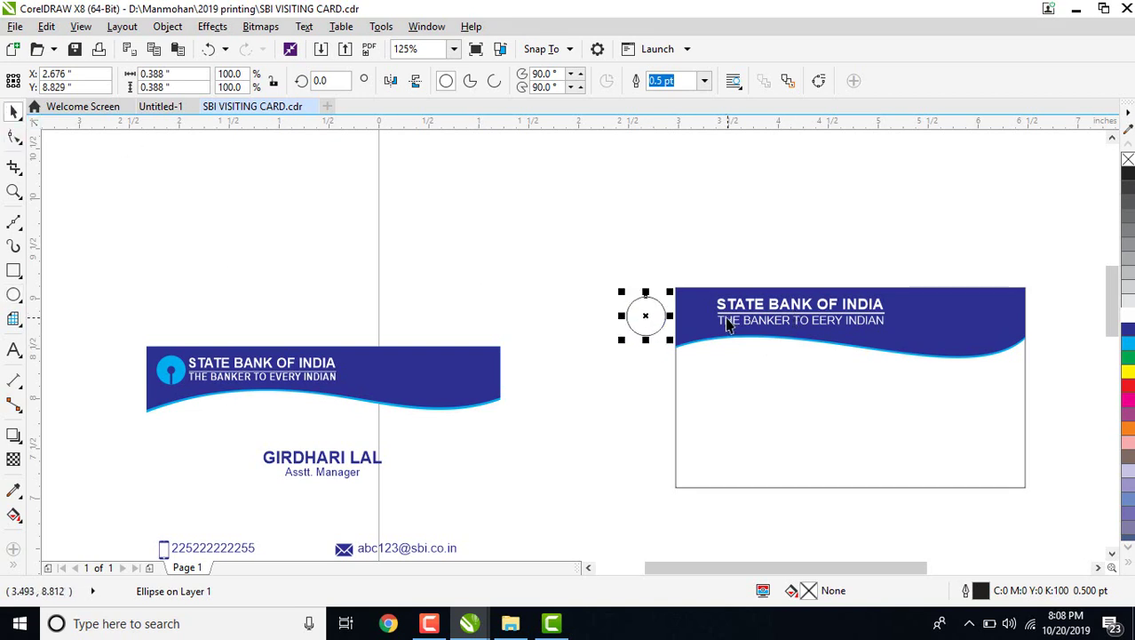
{"action": "scroll", "coordinate": [785, 341], "scroll_direction": "up", "scroll_amount": 1}
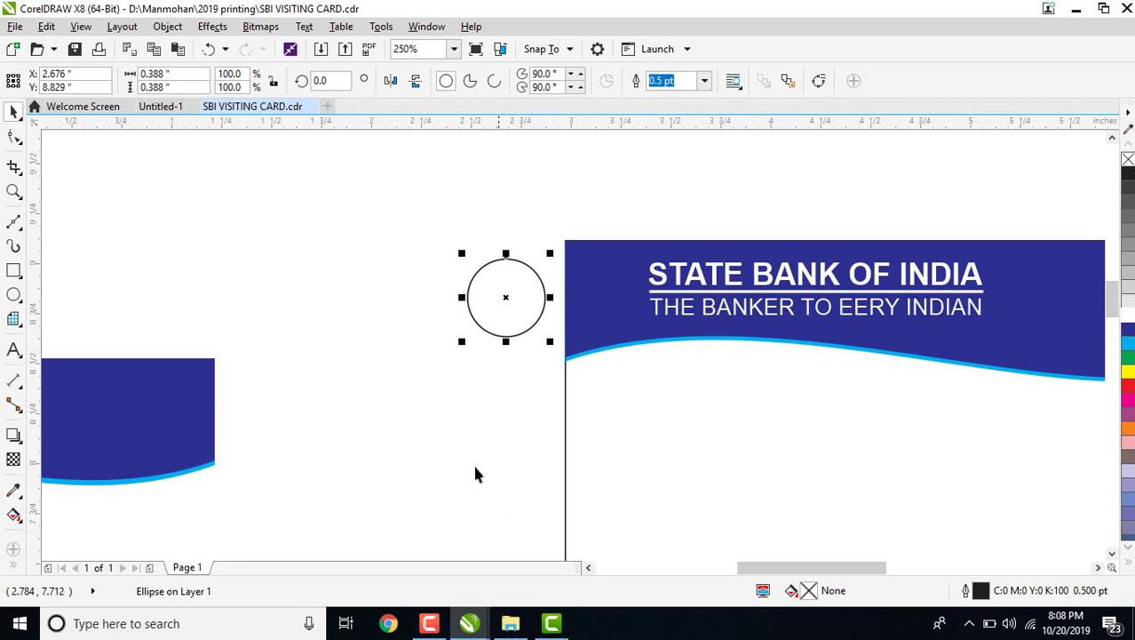
{"action": "left_click", "coordinate": [589, 566]}
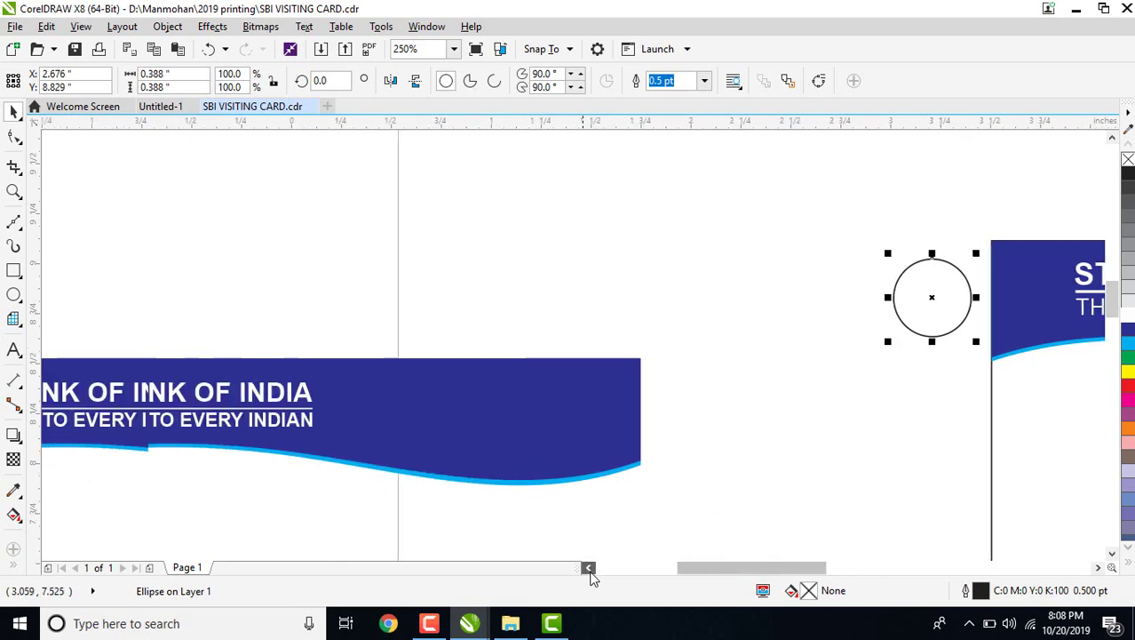
{"action": "scroll", "coordinate": [439, 251], "scroll_direction": "down", "scroll_amount": 1}
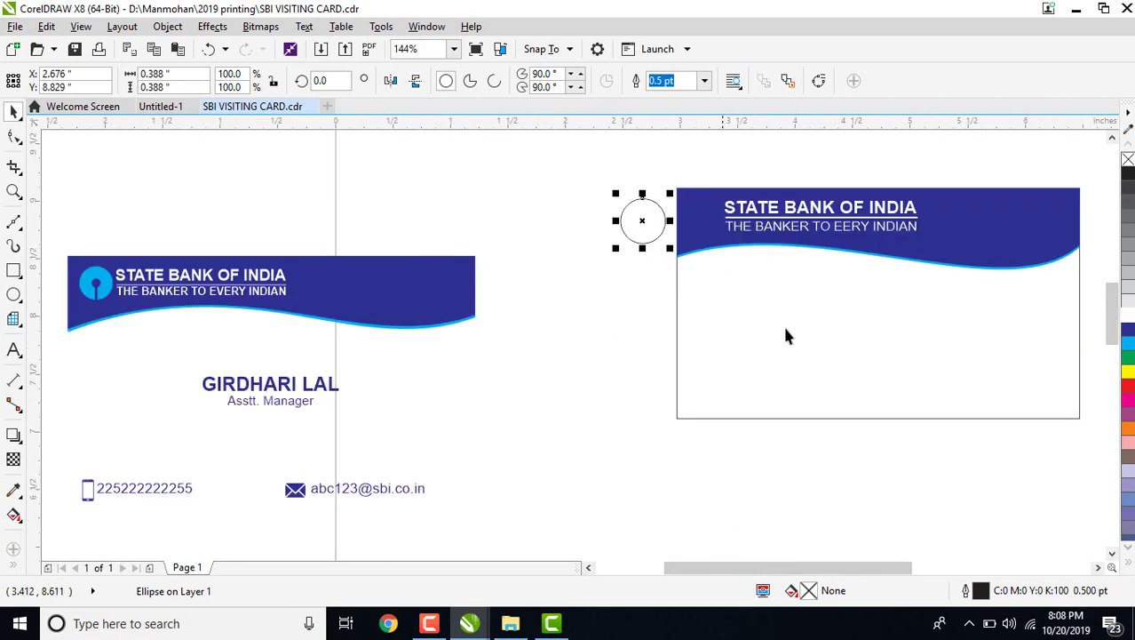
{"action": "left_click", "coordinate": [1128, 345]}
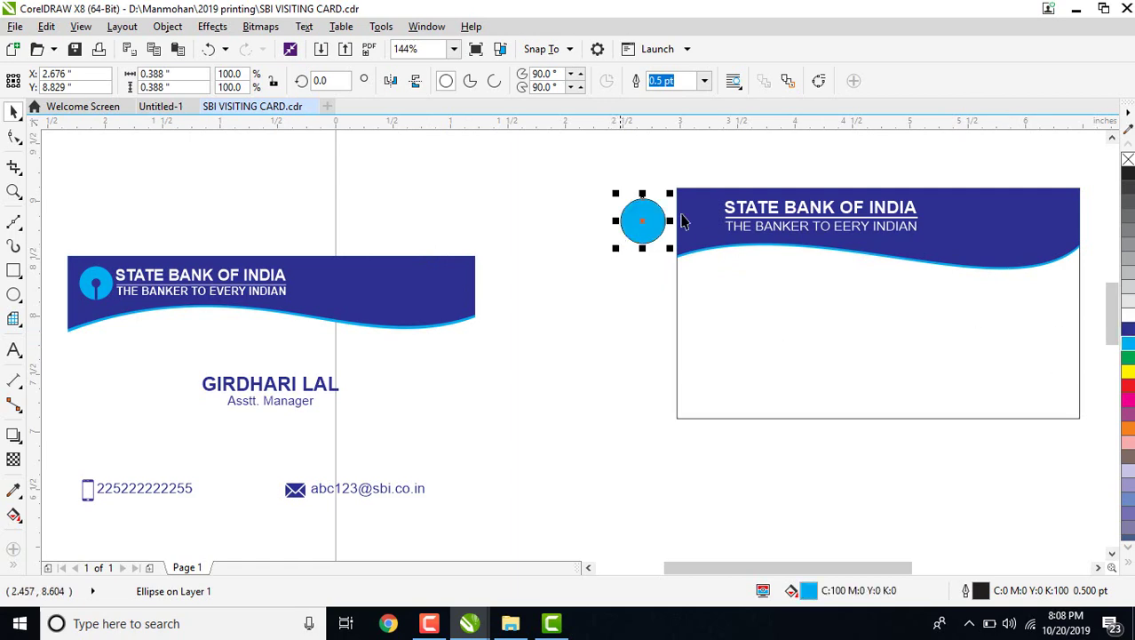
{"action": "left_click", "coordinate": [704, 81]}
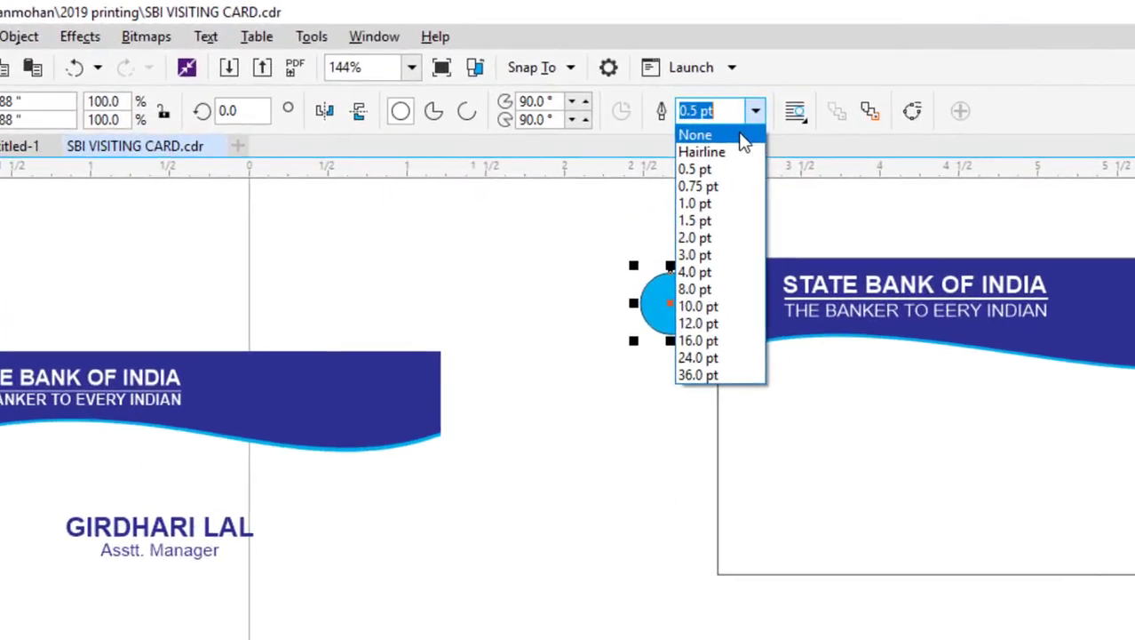
{"action": "left_click", "coordinate": [751, 150]}
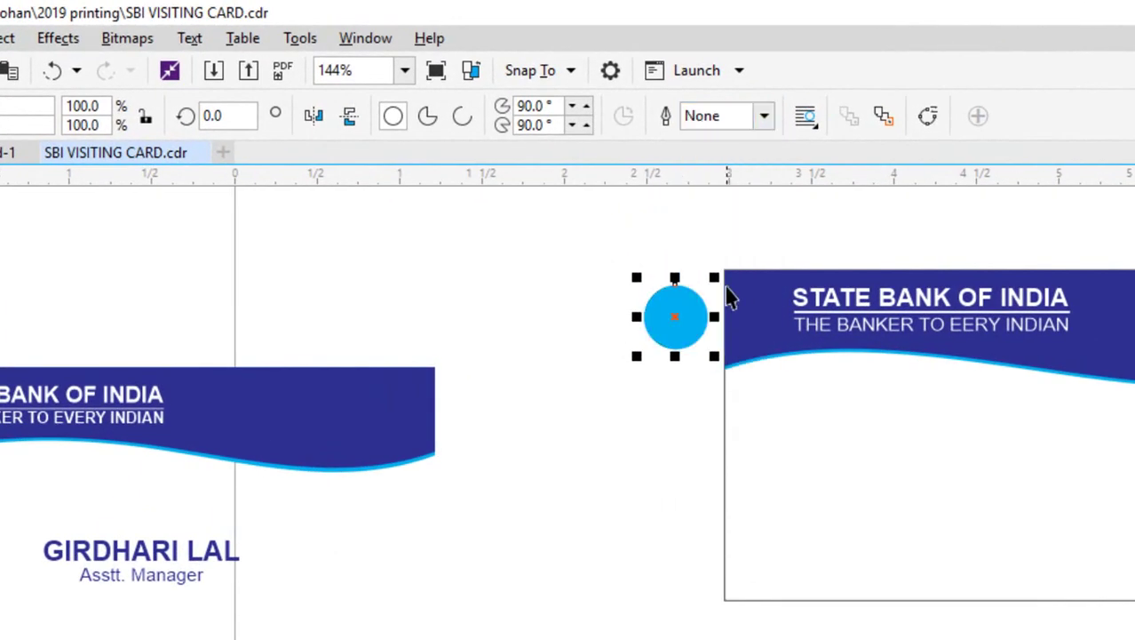
Add a small dark navy circle centred inside the cyan circle.
{"action": "key", "text": "z"}
{"action": "left_click_drag", "start_coordinate": [586, 242], "coordinate": [971, 473]}
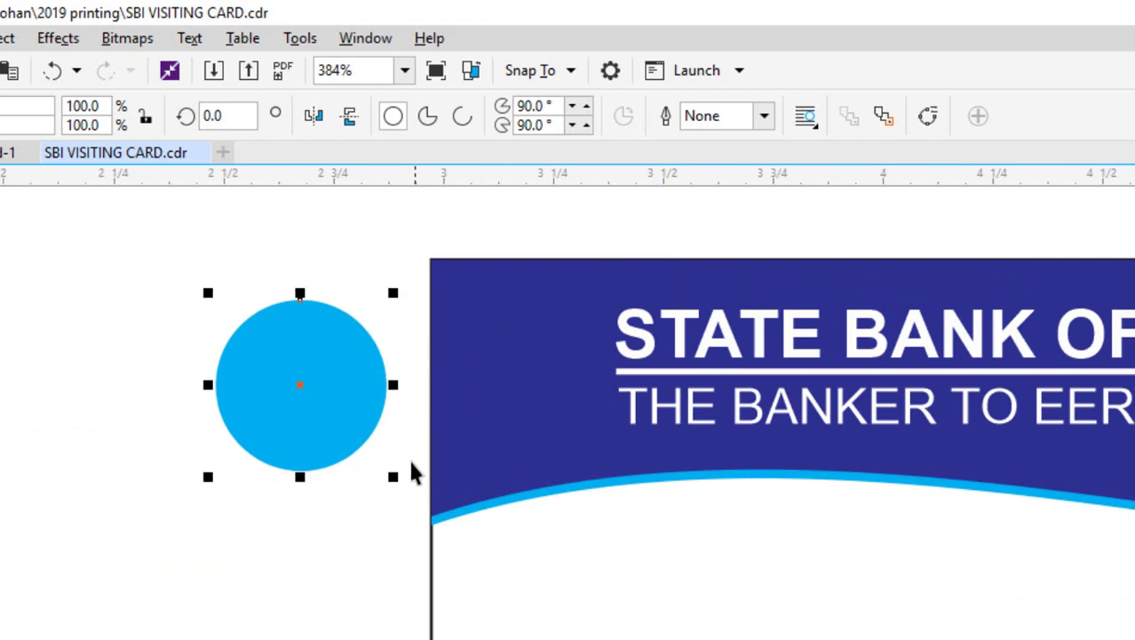
{"action": "left_click_drag", "start_coordinate": [394, 477], "coordinate": [323, 412]}
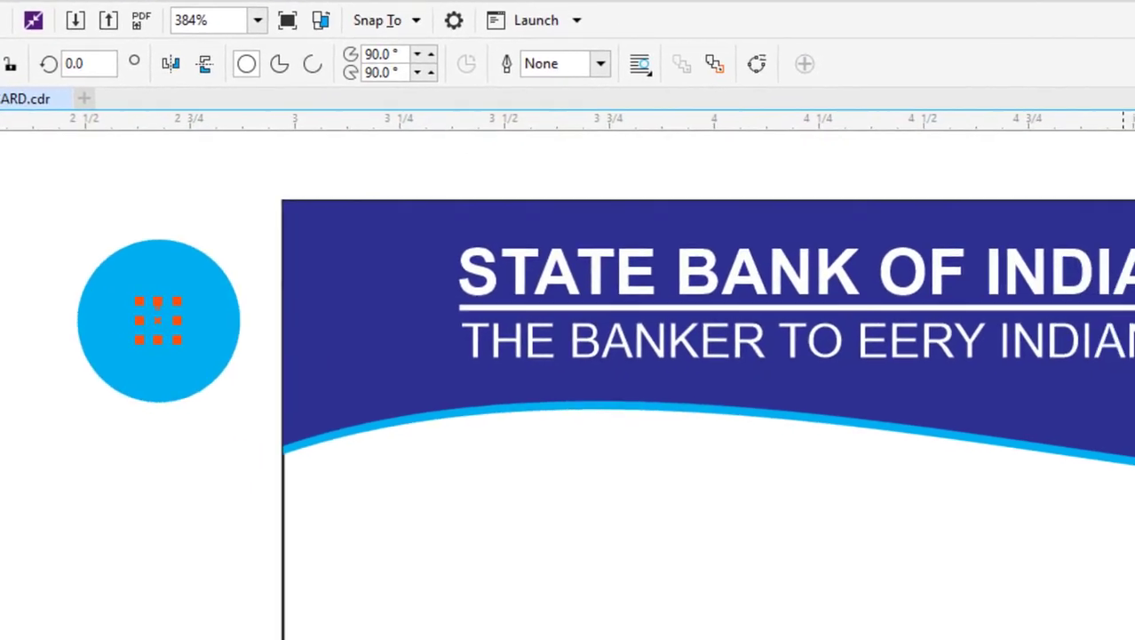
{"action": "left_click", "coordinate": [1123, 390]}
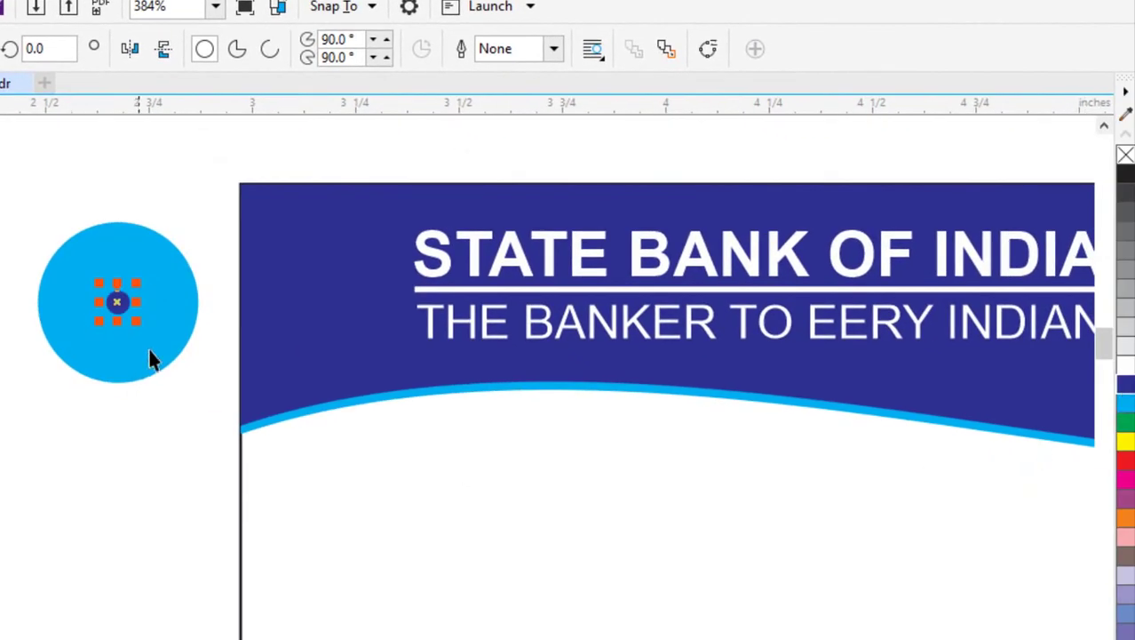
{"action": "left_click_drag", "start_coordinate": [138, 321], "coordinate": [145, 327]}
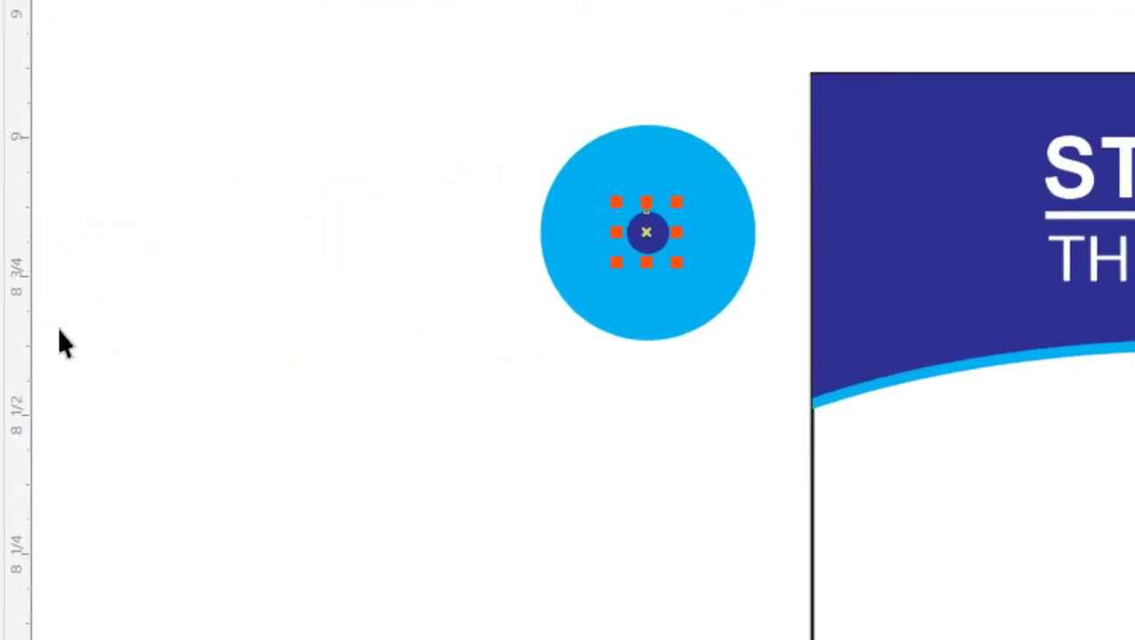
{"action": "left_click", "coordinate": [25, 228]}
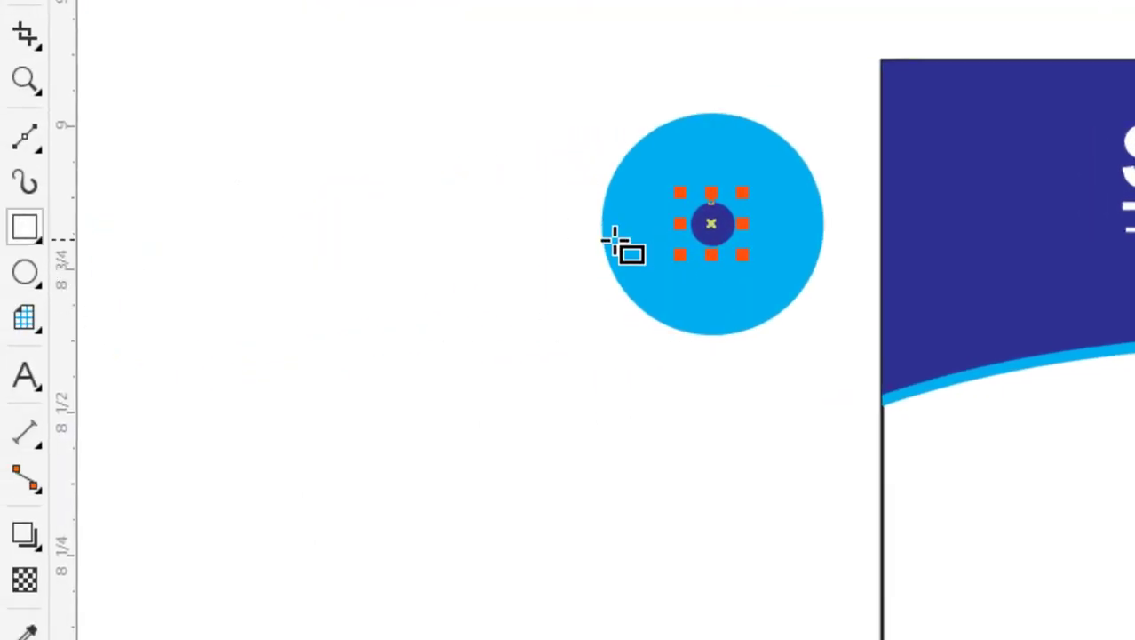
Draw a thin dark blue stem with no outline from the navy circle to the cyan circle's bottom.
{"action": "scroll", "coordinate": [621, 246], "scroll_direction": "up", "scroll_amount": 1}
{"action": "left_click_drag", "start_coordinate": [802, 239], "coordinate": [840, 449]}
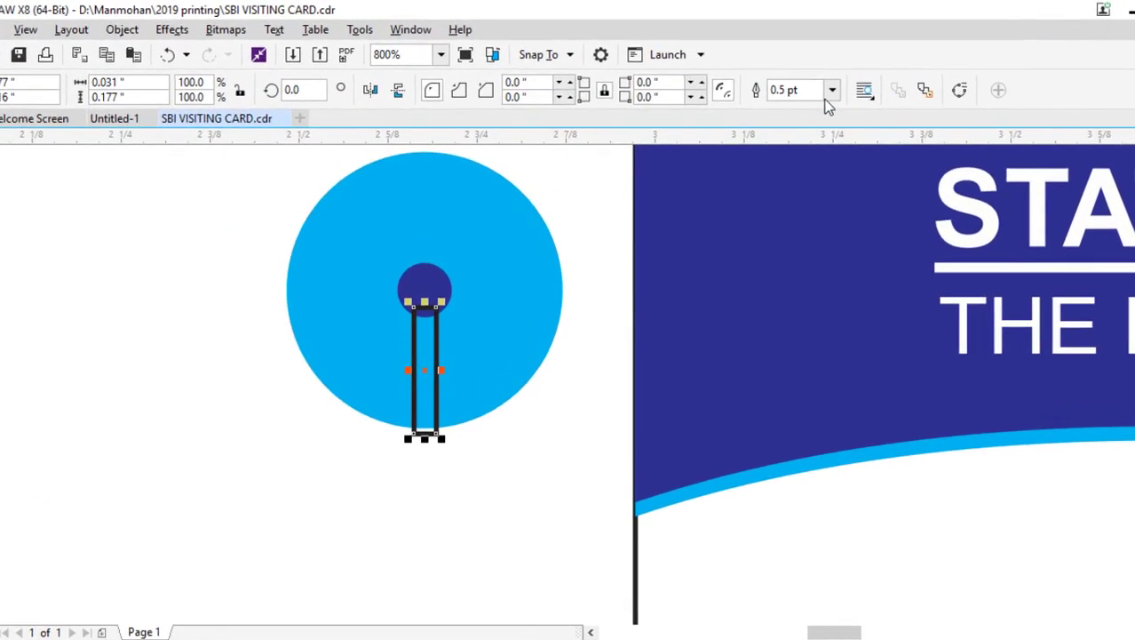
{"action": "left_click", "coordinate": [832, 91]}
{"action": "left_click", "coordinate": [823, 113]}
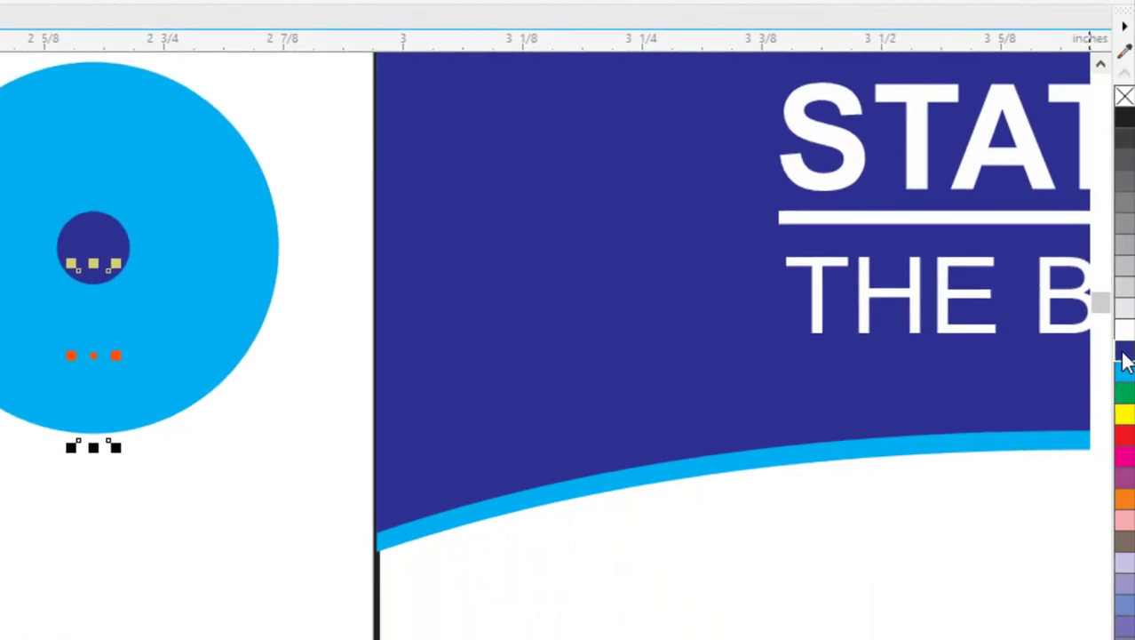
{"action": "left_click", "coordinate": [1124, 359]}
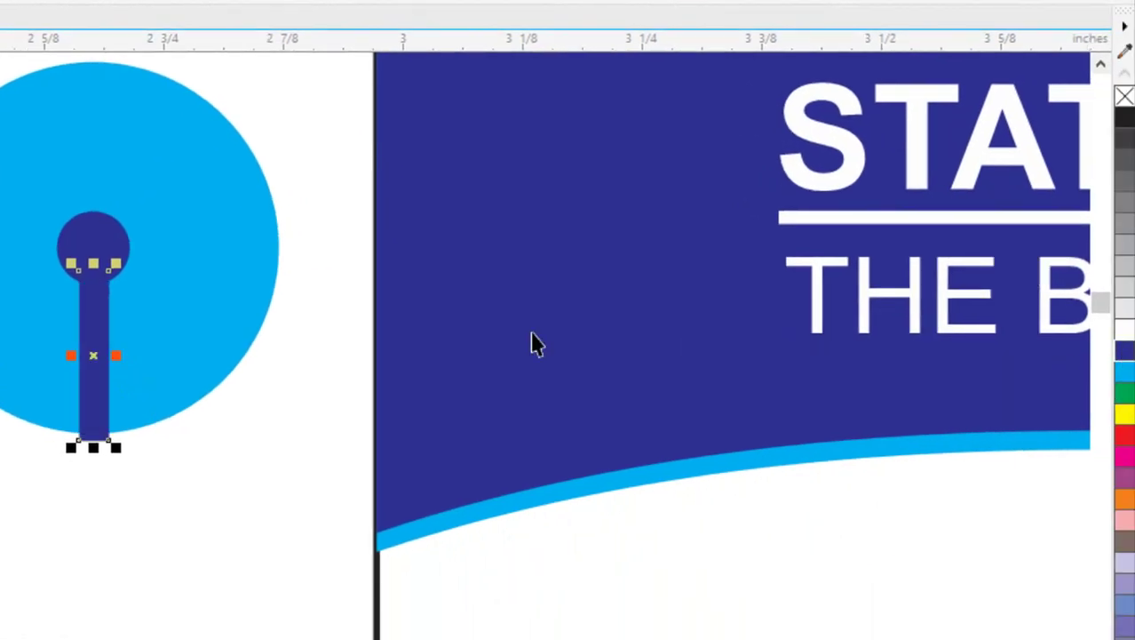
{"action": "left_click", "coordinate": [170, 499]}
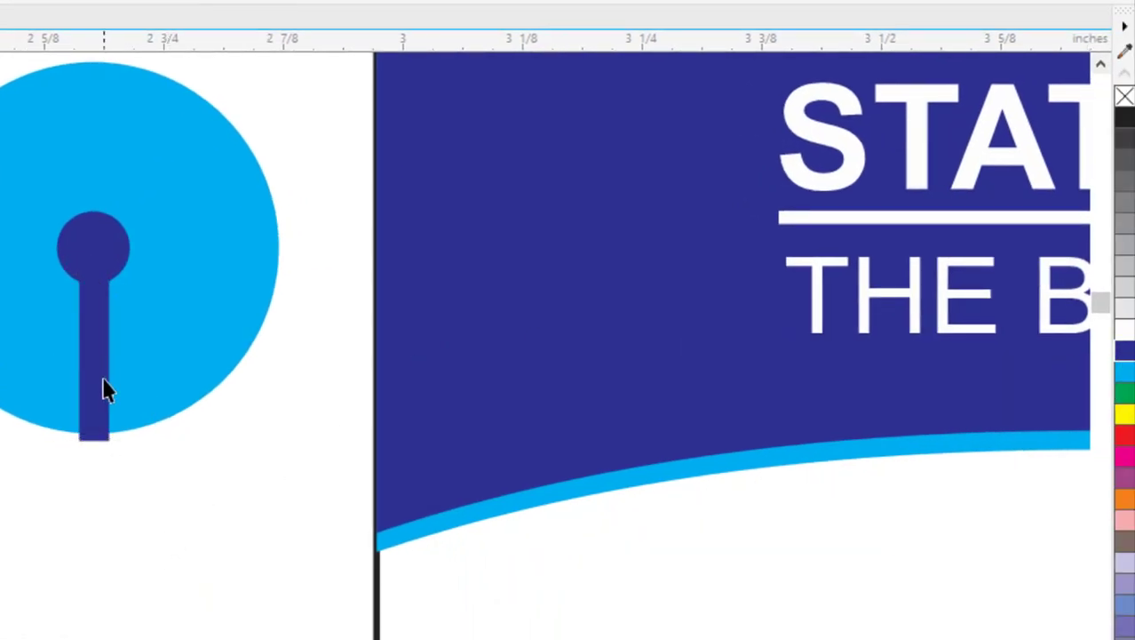
{"action": "scroll", "coordinate": [91, 444], "scroll_direction": "up", "scroll_amount": 2}
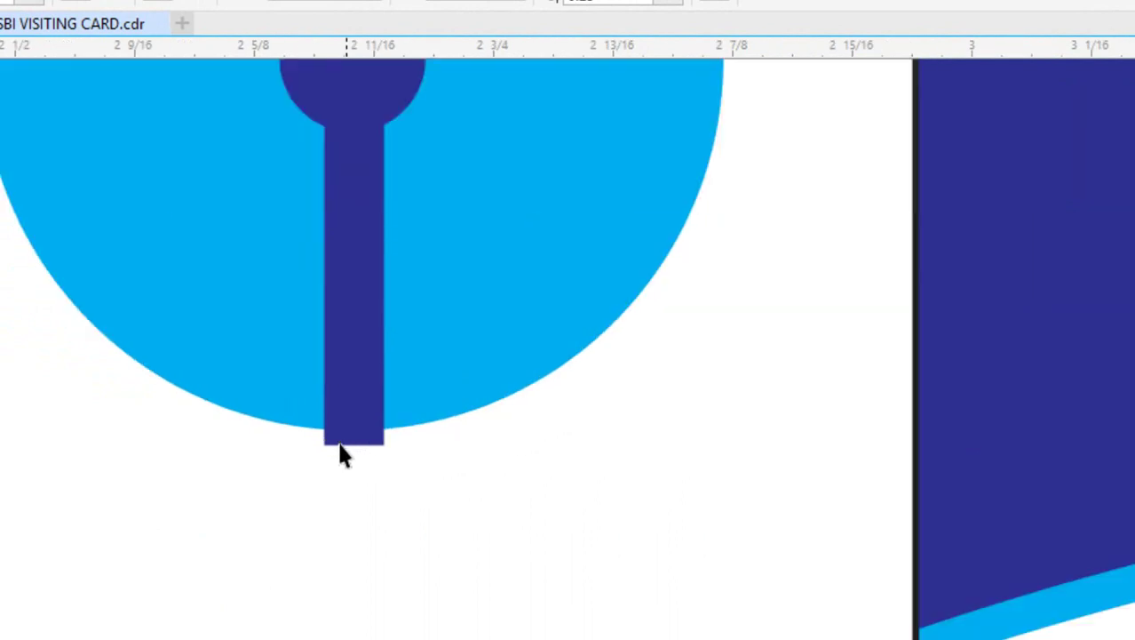
{"action": "scroll", "coordinate": [343, 445], "scroll_direction": "up", "scroll_amount": 1}
{"action": "scroll", "coordinate": [336, 439], "scroll_direction": "down", "scroll_amount": 2}
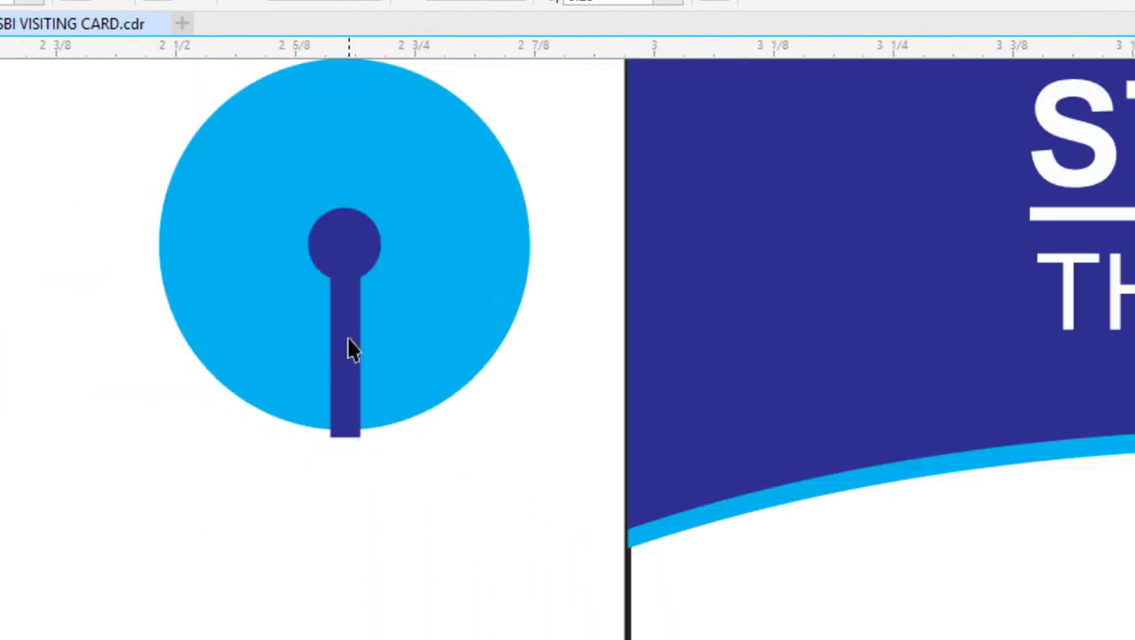
{"action": "left_click", "coordinate": [347, 339]}
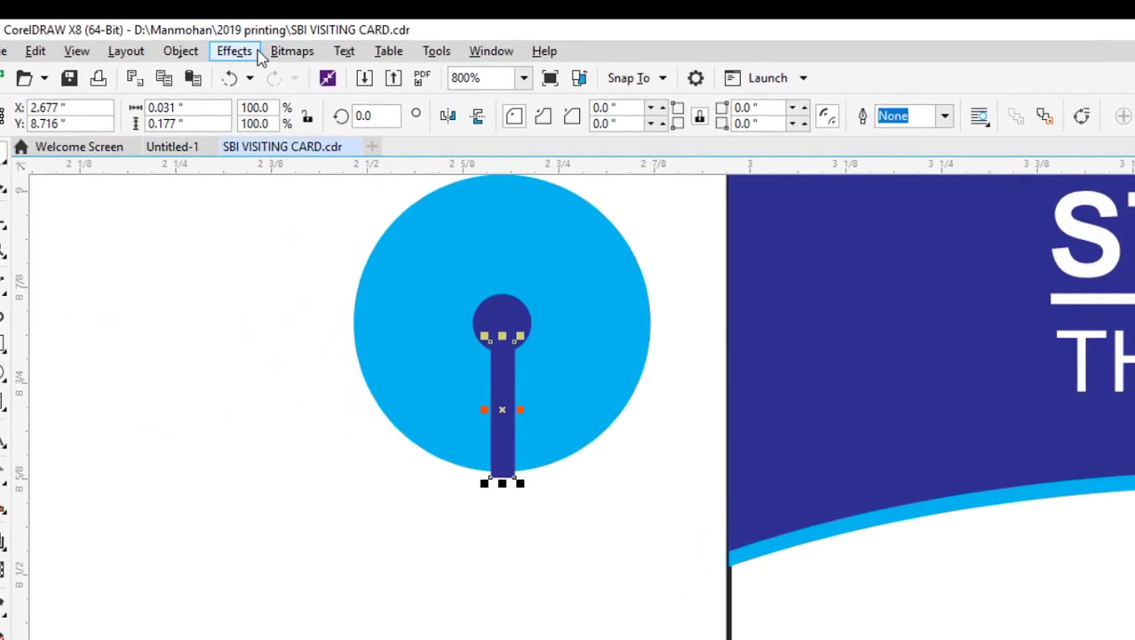
PowerClip the navy stem inside the cyan circle with Place Inside Frame.
{"action": "left_click", "coordinate": [185, 55]}
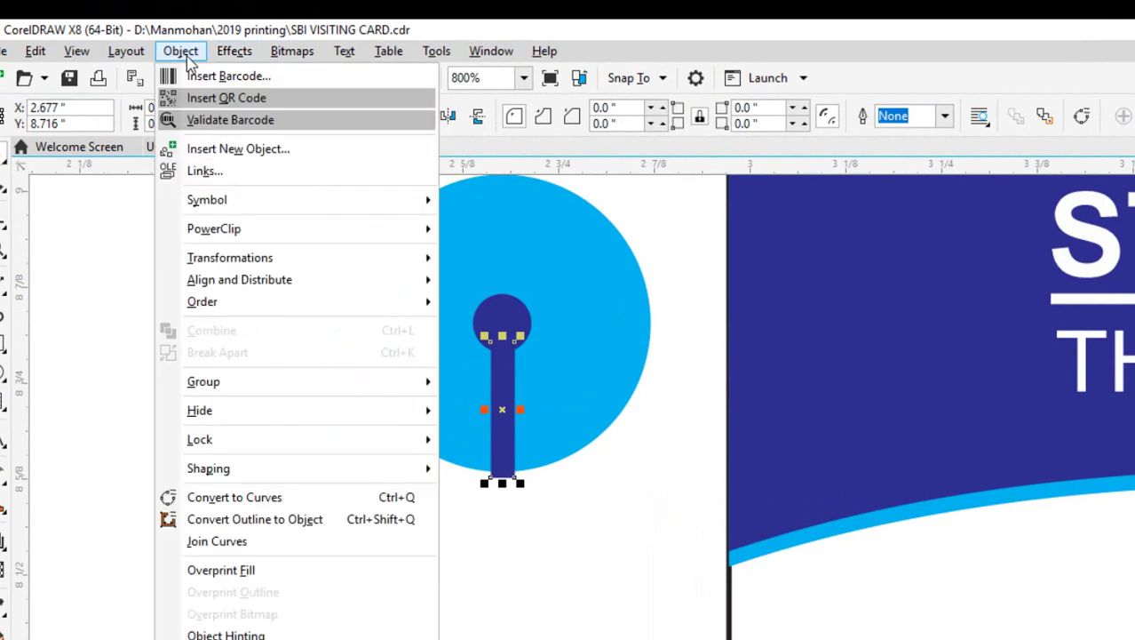
{"action": "mouse_move", "coordinate": [262, 236]}
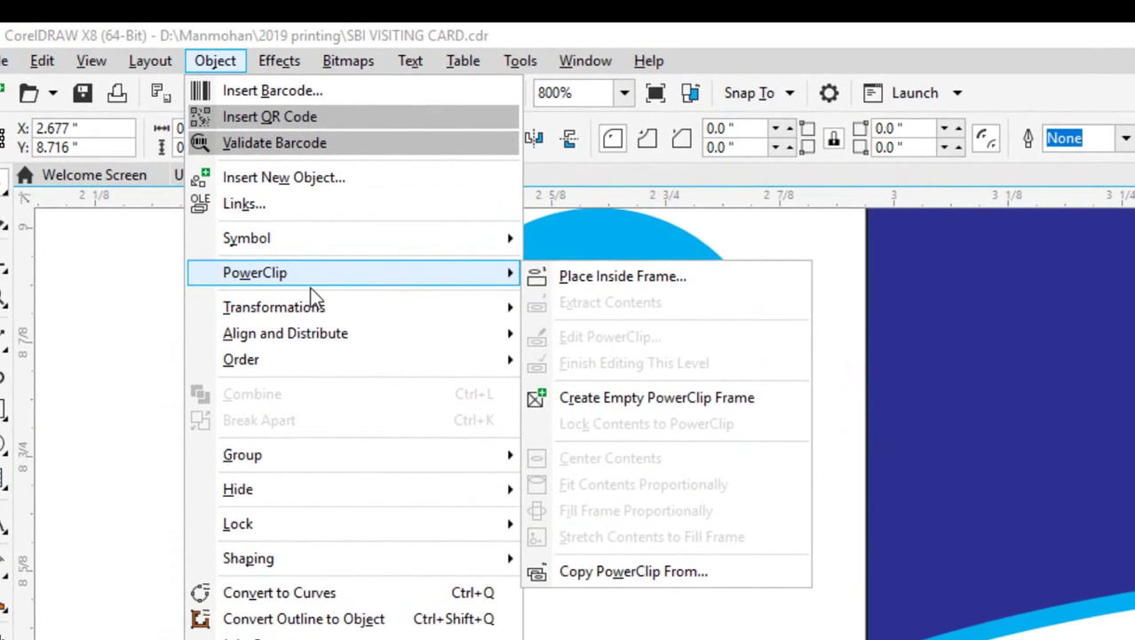
{"action": "left_click", "coordinate": [659, 289]}
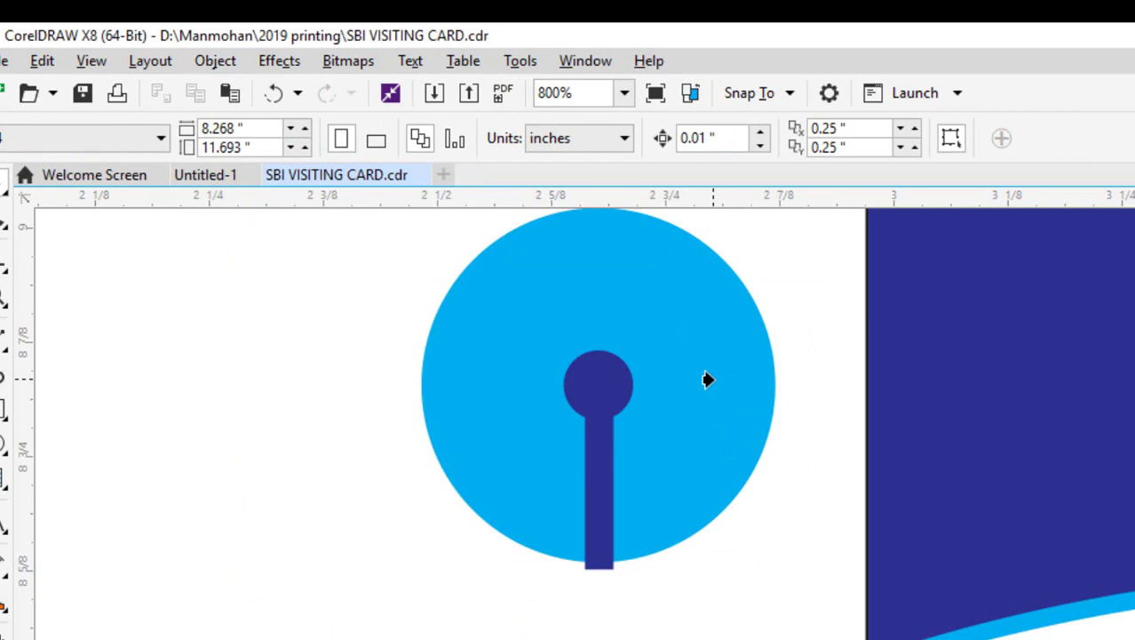
{"action": "left_click", "coordinate": [707, 379]}
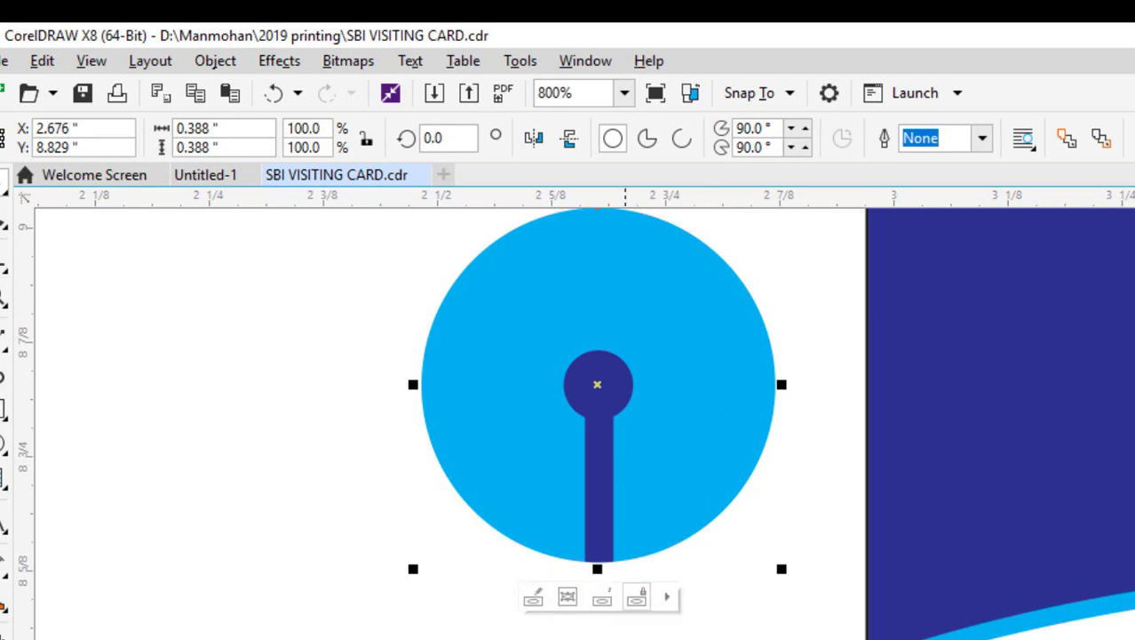
{"action": "key", "text": "Escape"}
Move the keyhole logo onto the header beside the bank name, shrink it slightly and lower it.
{"action": "scroll", "coordinate": [630, 522], "scroll_direction": "down", "scroll_amount": 1}
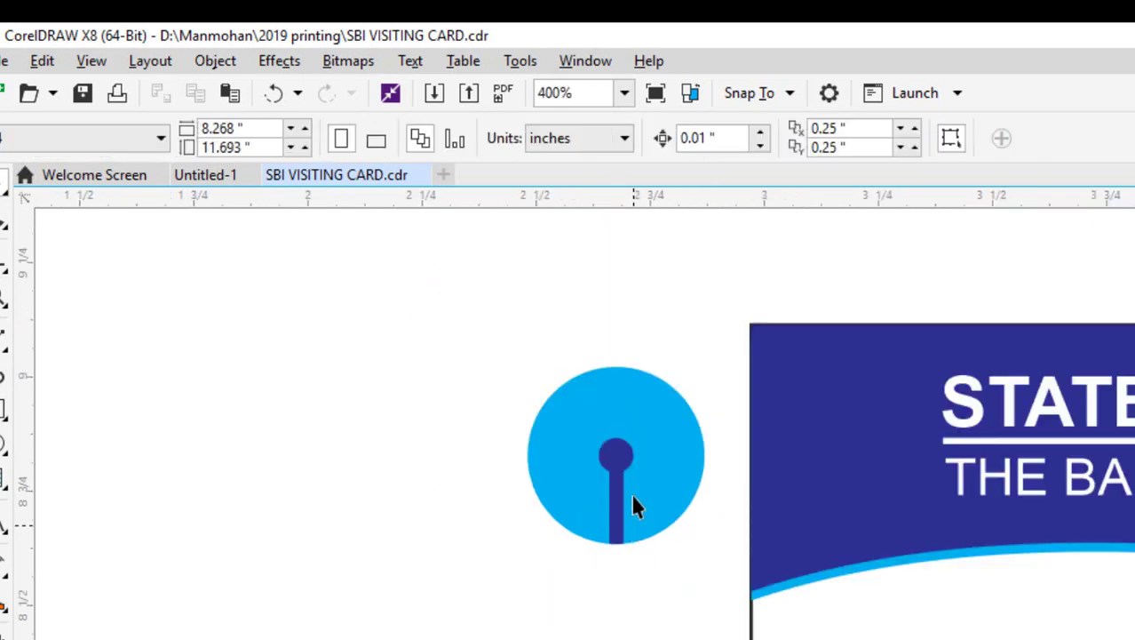
{"action": "left_click_drag", "start_coordinate": [477, 348], "coordinate": [690, 578]}
{"action": "left_click_drag", "start_coordinate": [591, 431], "coordinate": [831, 436]}
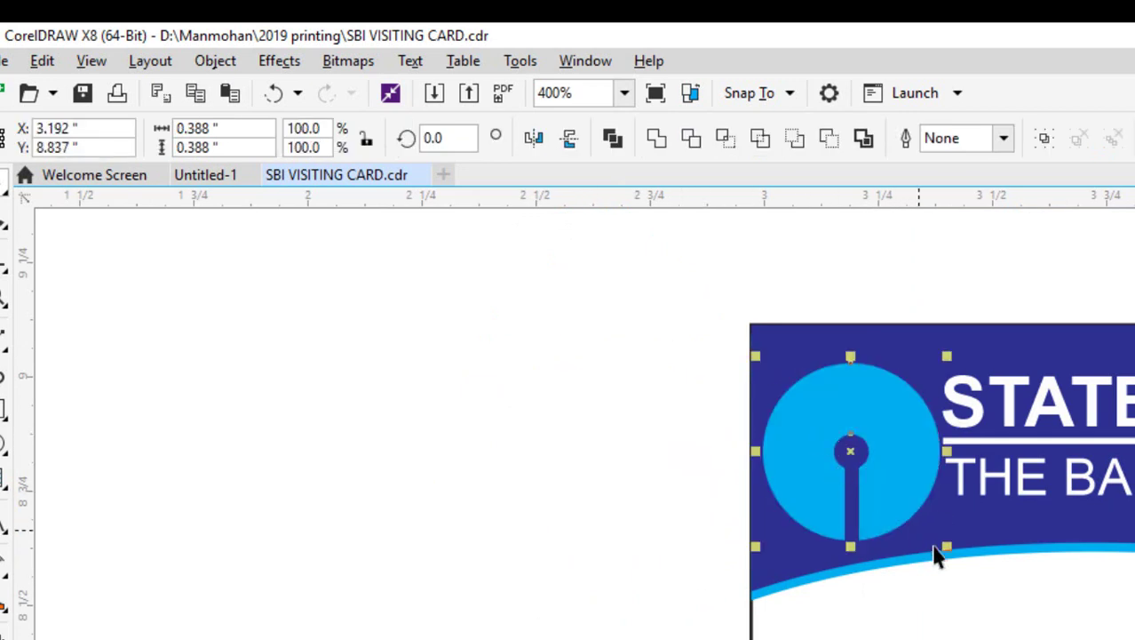
{"action": "left_click_drag", "start_coordinate": [942, 551], "coordinate": [918, 521]}
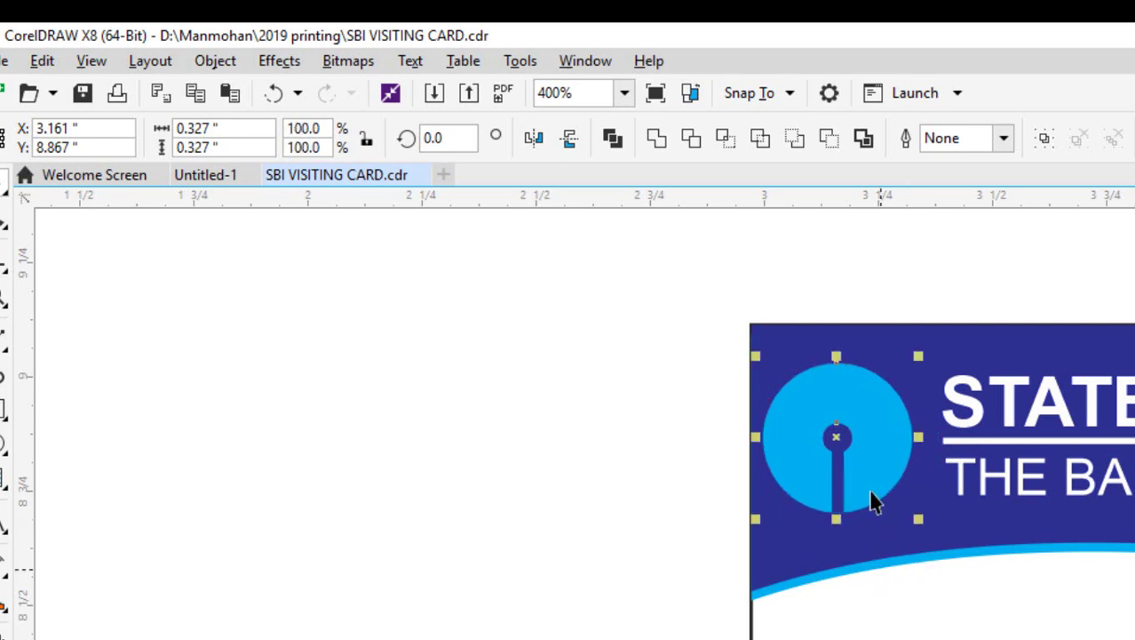
{"action": "left_click", "coordinate": [728, 148]}
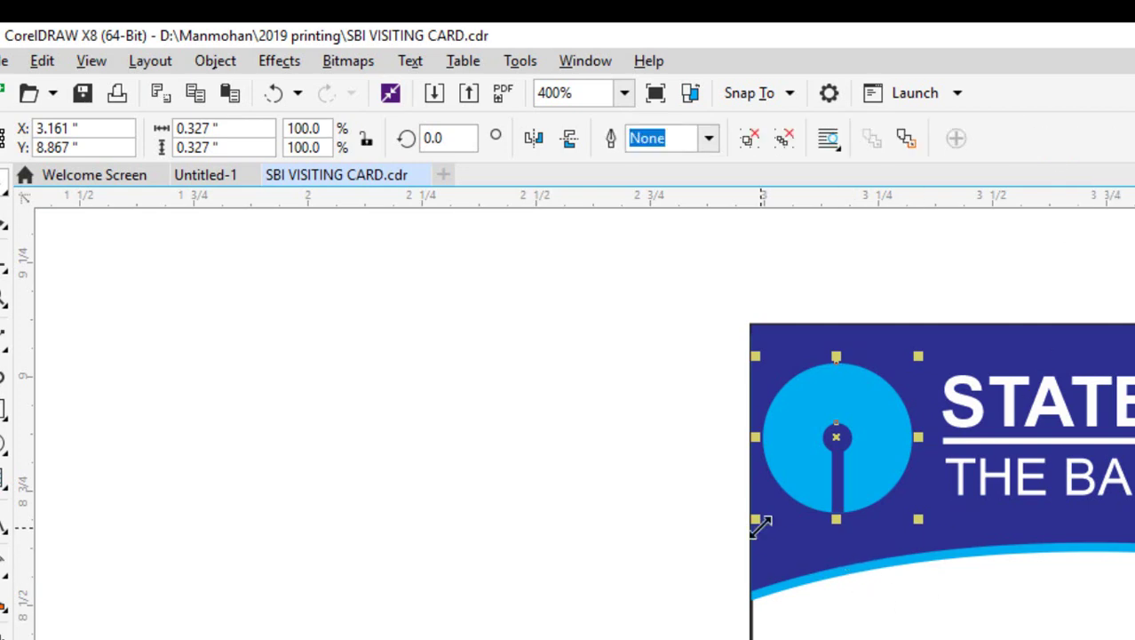
{"action": "left_click_drag", "start_coordinate": [757, 519], "coordinate": [775, 503]}
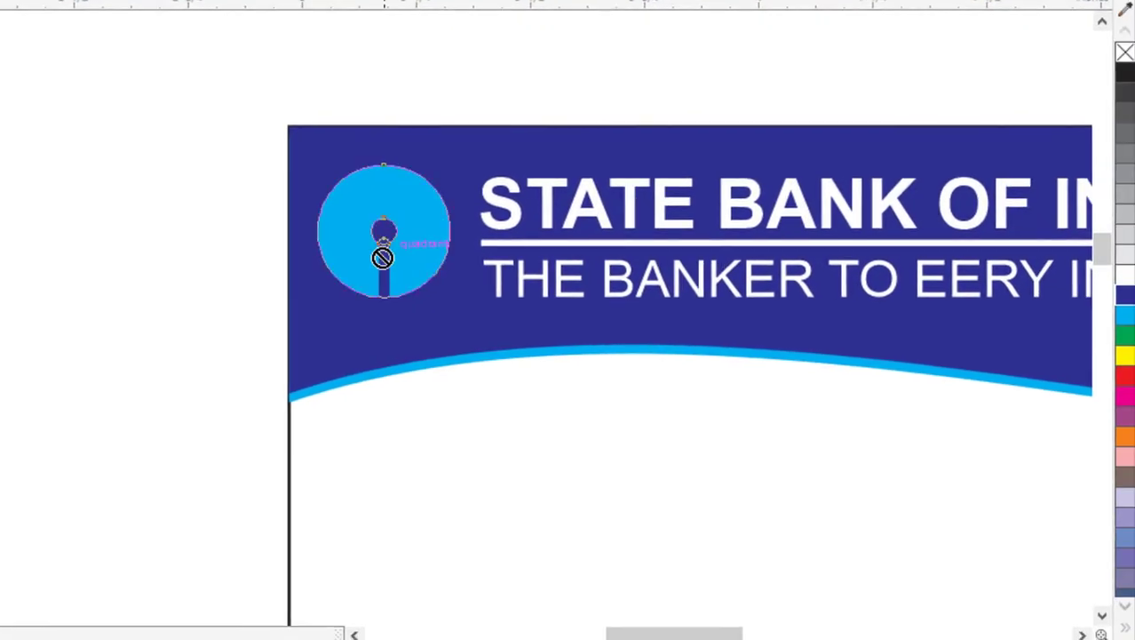
{"action": "left_click_drag", "start_coordinate": [464, 290], "coordinate": [471, 306]}
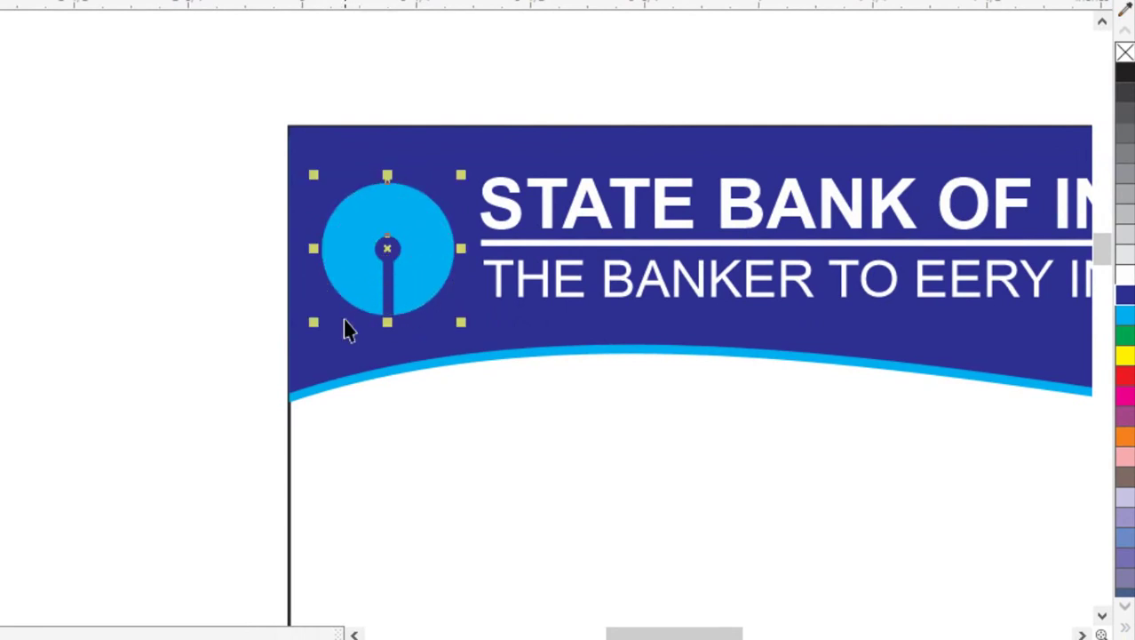
{"action": "left_click", "coordinate": [418, 398]}
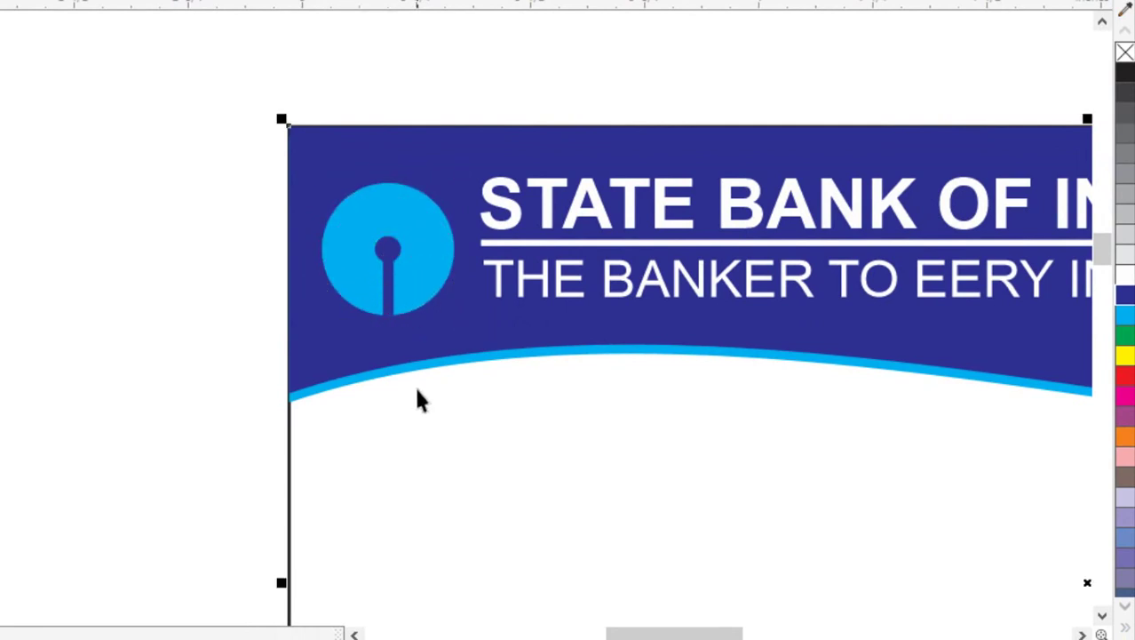
{"action": "scroll", "coordinate": [504, 478], "scroll_direction": "down", "scroll_amount": 3}
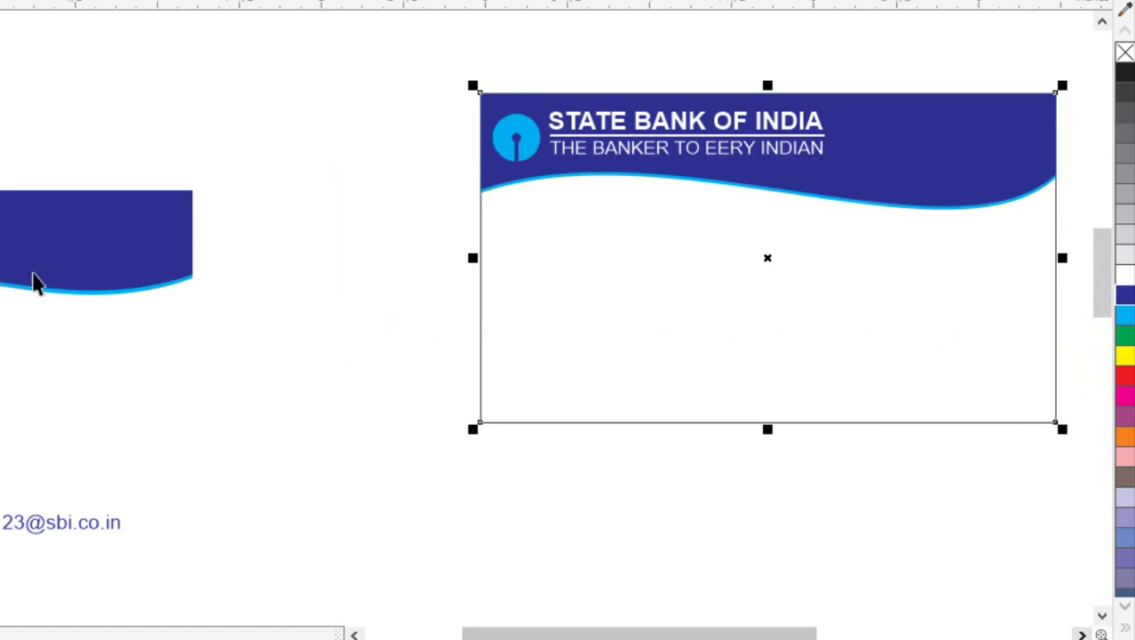
Narrow the tagline to line up under the bank name, then start new text on the card.
{"action": "left_click", "coordinate": [658, 158], "text": "ctrl"}
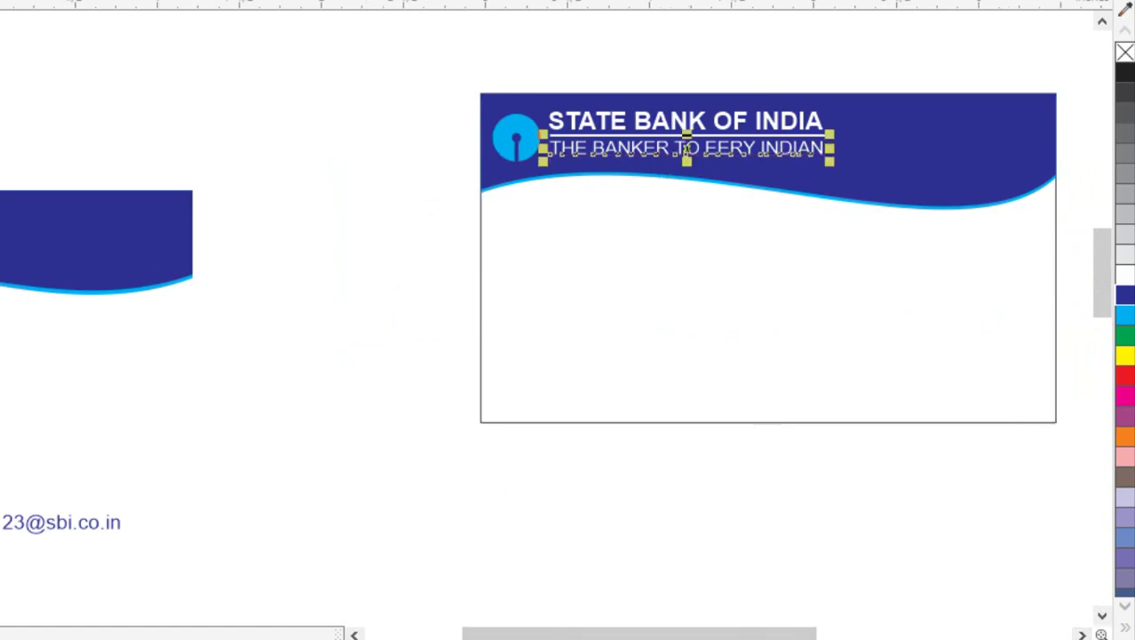
{"action": "scroll", "coordinate": [850, 159], "scroll_direction": "up", "scroll_amount": 3}
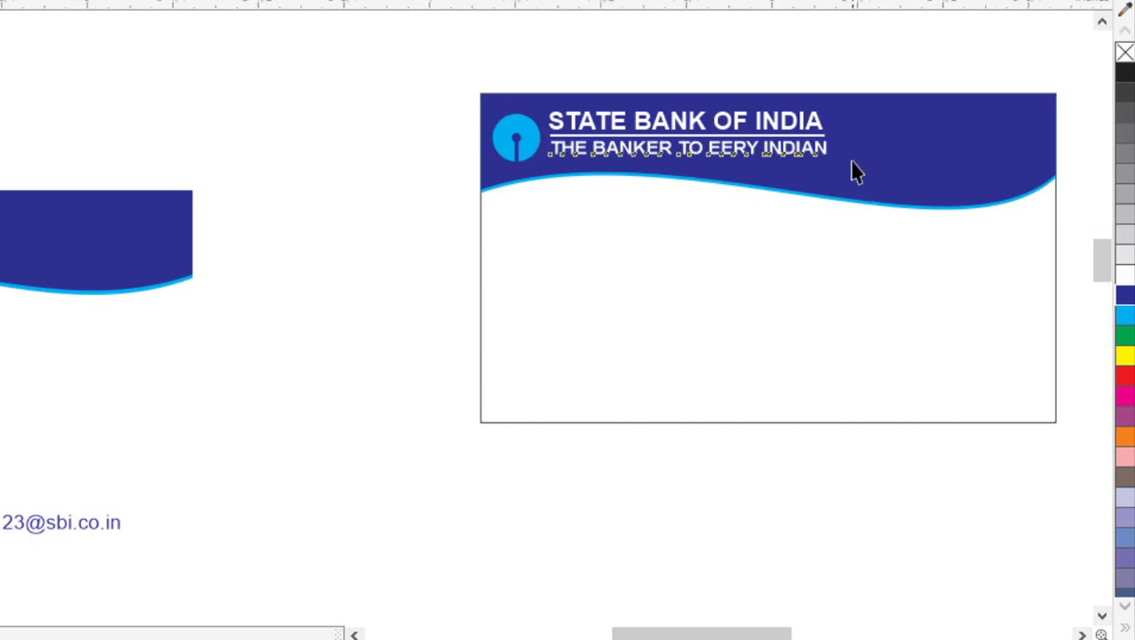
{"action": "left_click_drag", "start_coordinate": [810, 136], "coordinate": [803, 136]}
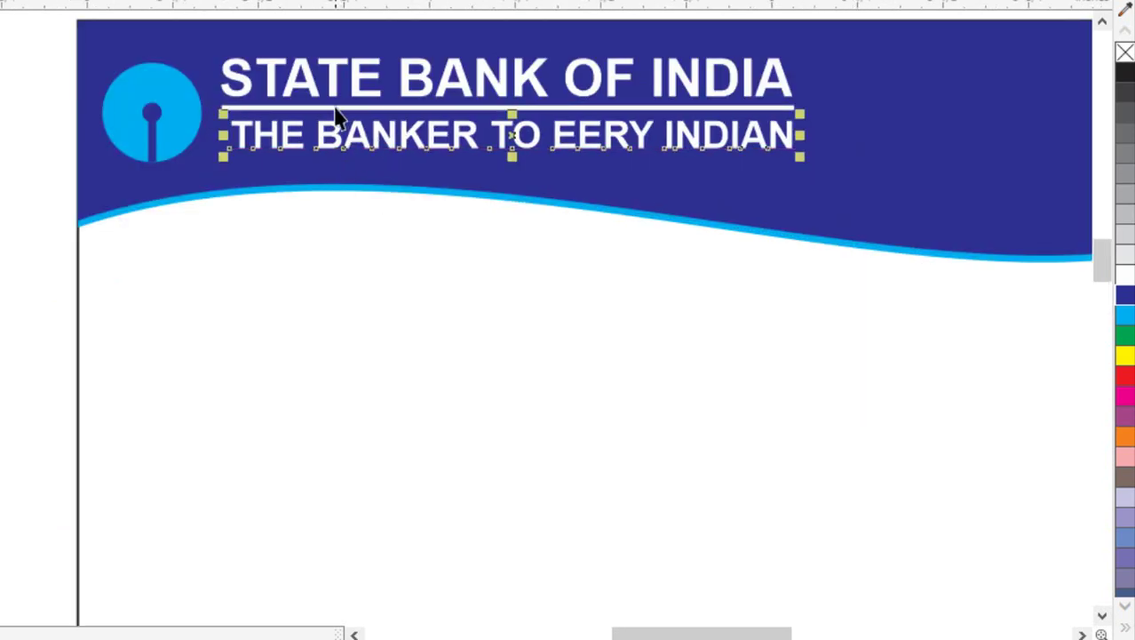
{"action": "left_click_drag", "start_coordinate": [337, 114], "coordinate": [331, 112]}
{"action": "scroll", "coordinate": [499, 330], "scroll_direction": "down", "scroll_amount": 2}
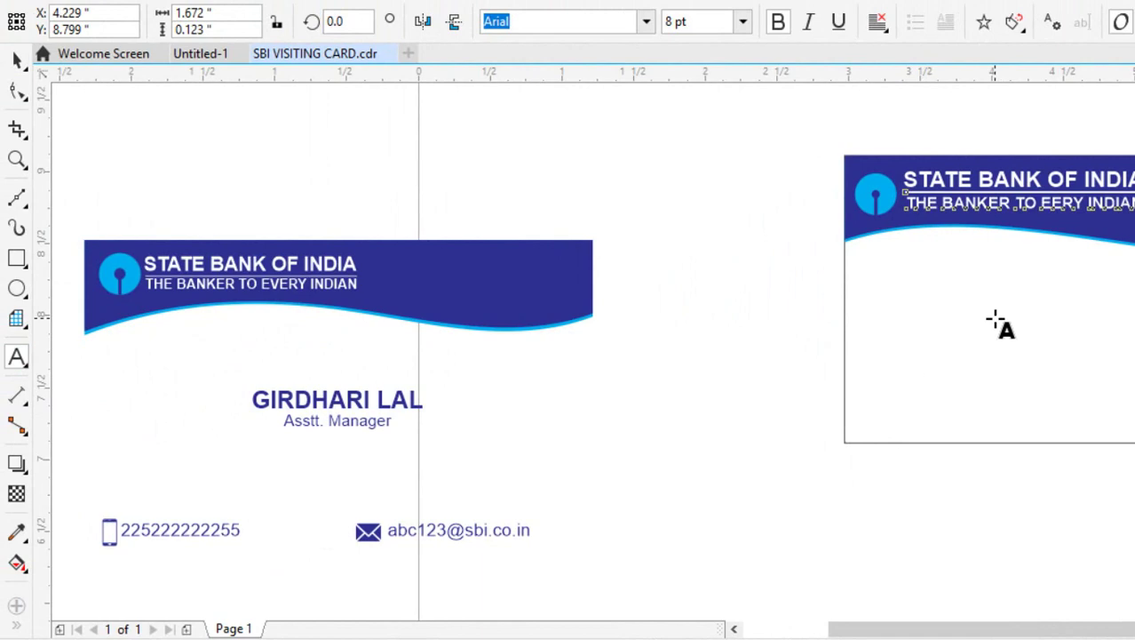
{"action": "left_click", "coordinate": [996, 320]}
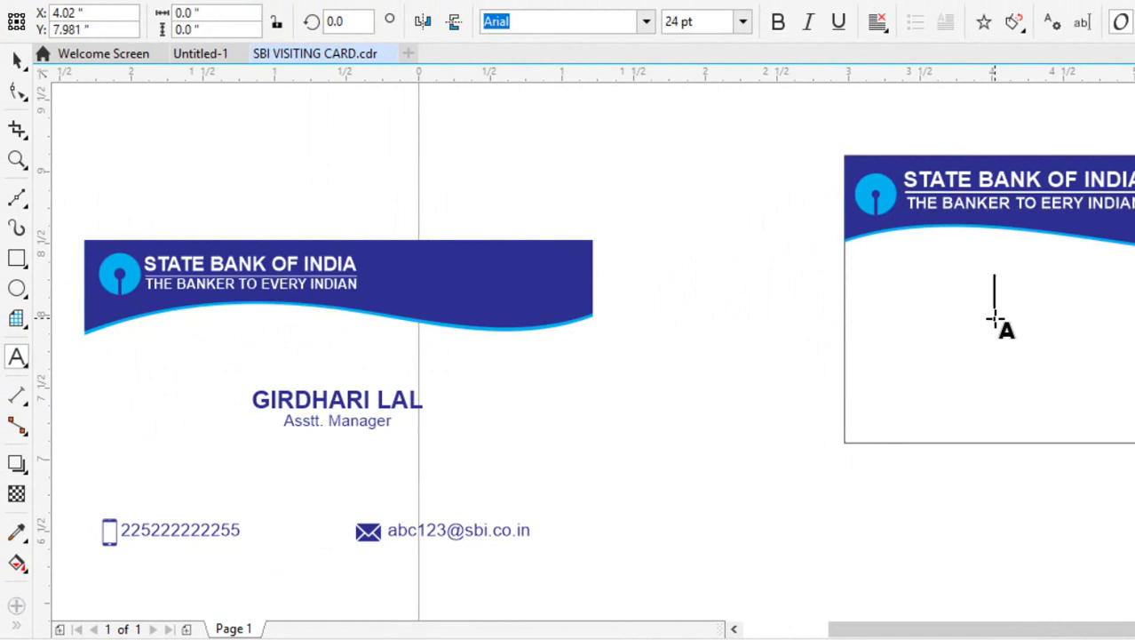
{"action": "left_click", "coordinate": [743, 21]}
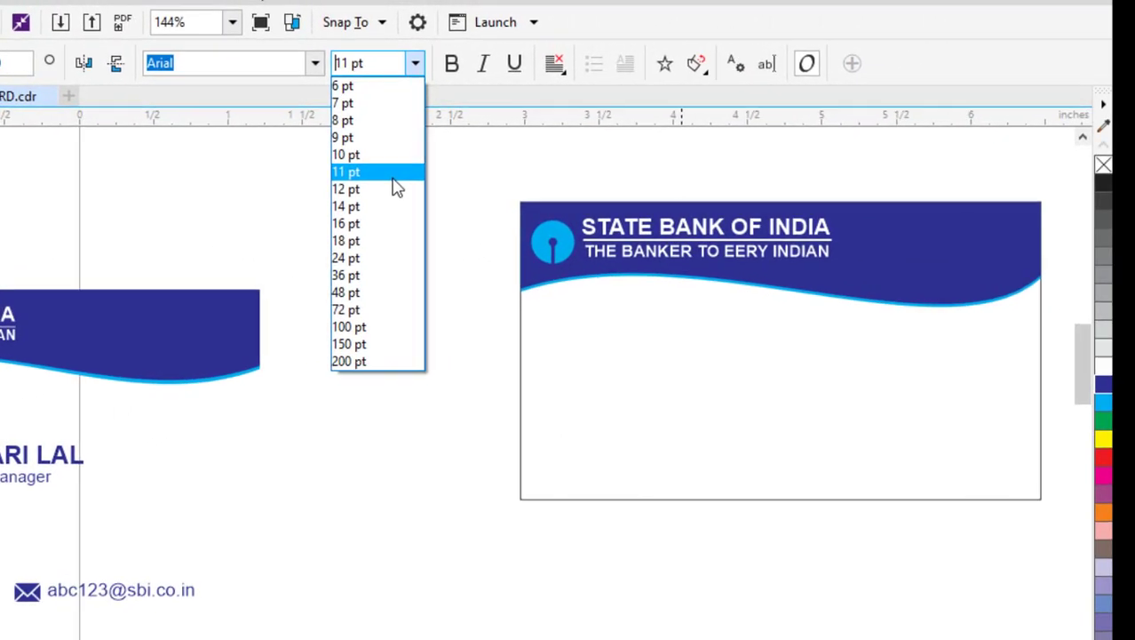
Type the cardholder's name in 11 pt and colour it navy C100 M95 Y5 K22.
{"action": "left_click", "coordinate": [380, 174]}
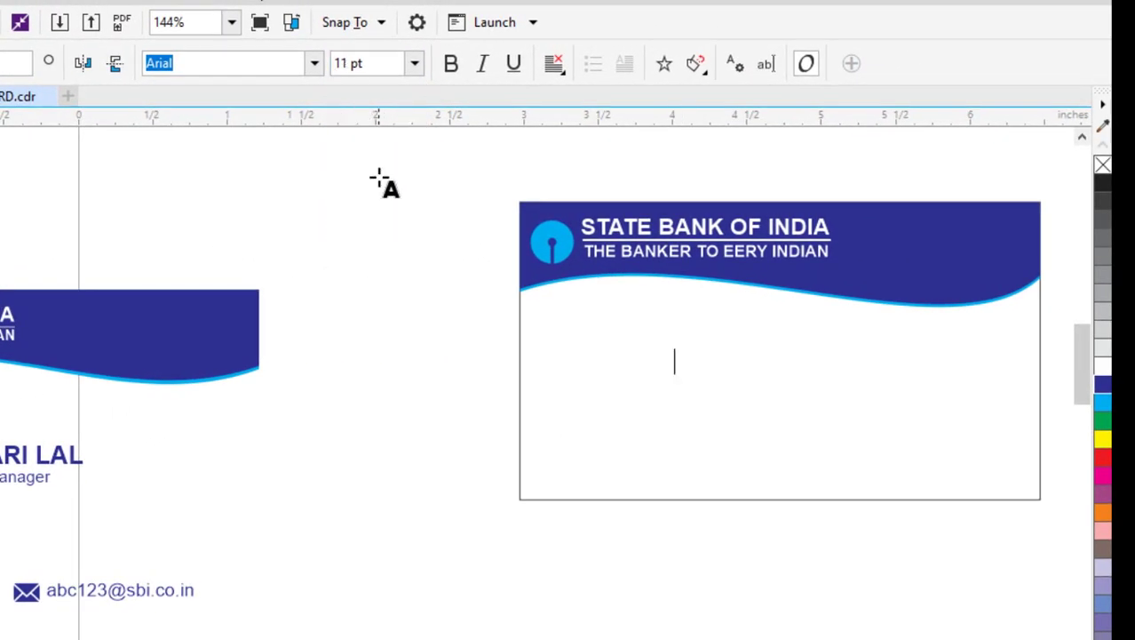
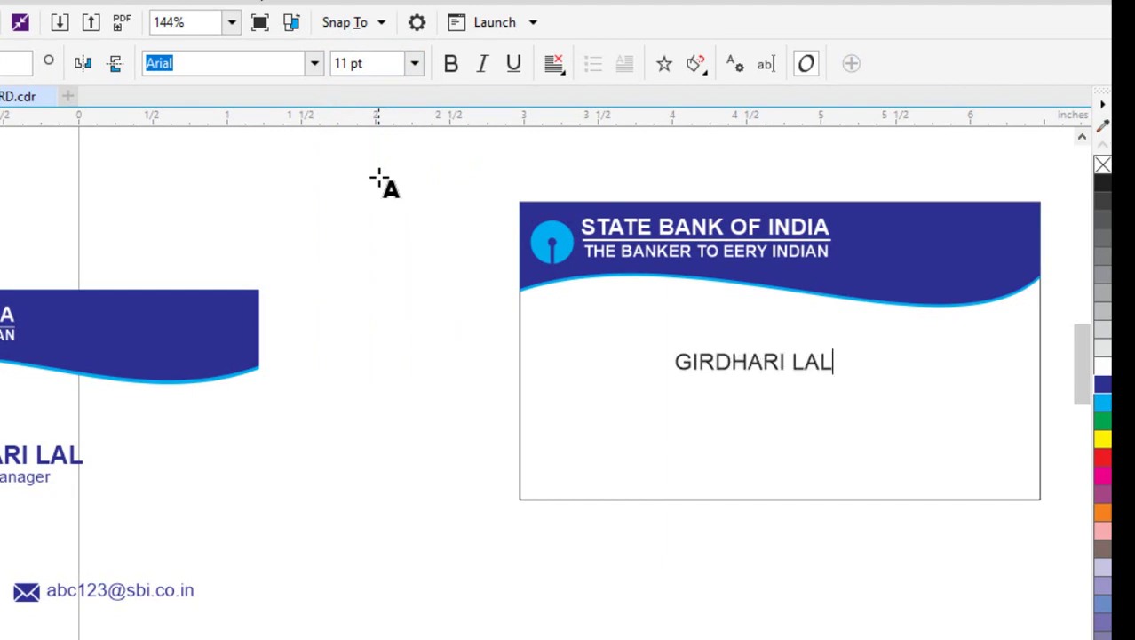
{"action": "key", "text": "ctrl+space"}
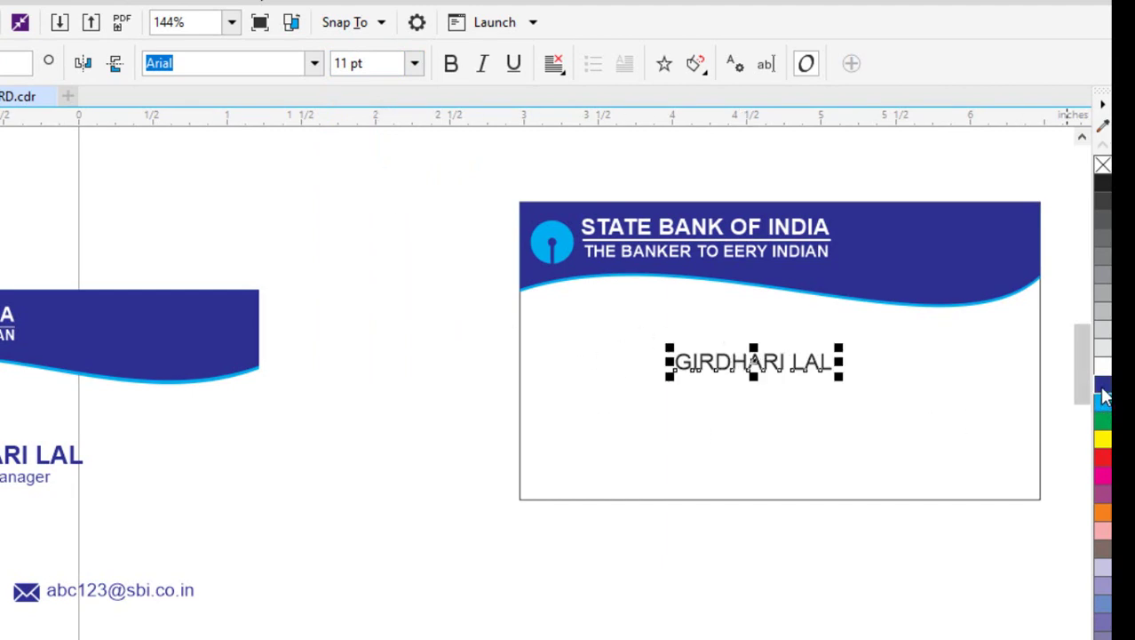
{"action": "left_click", "coordinate": [1101, 385]}
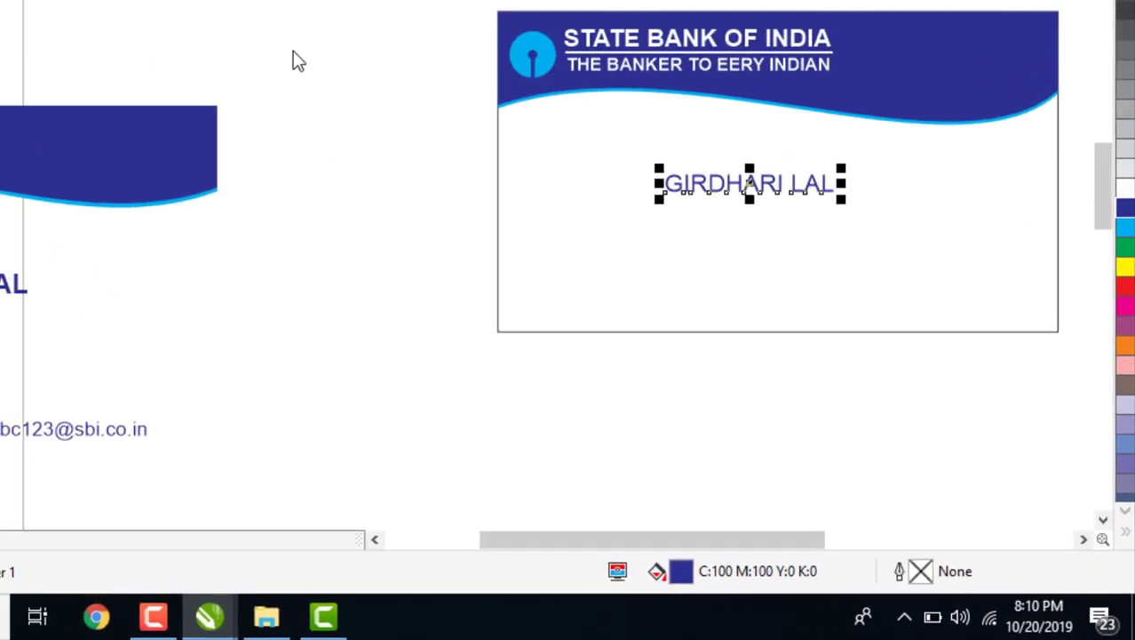
{"action": "double_click", "coordinate": [681, 572]}
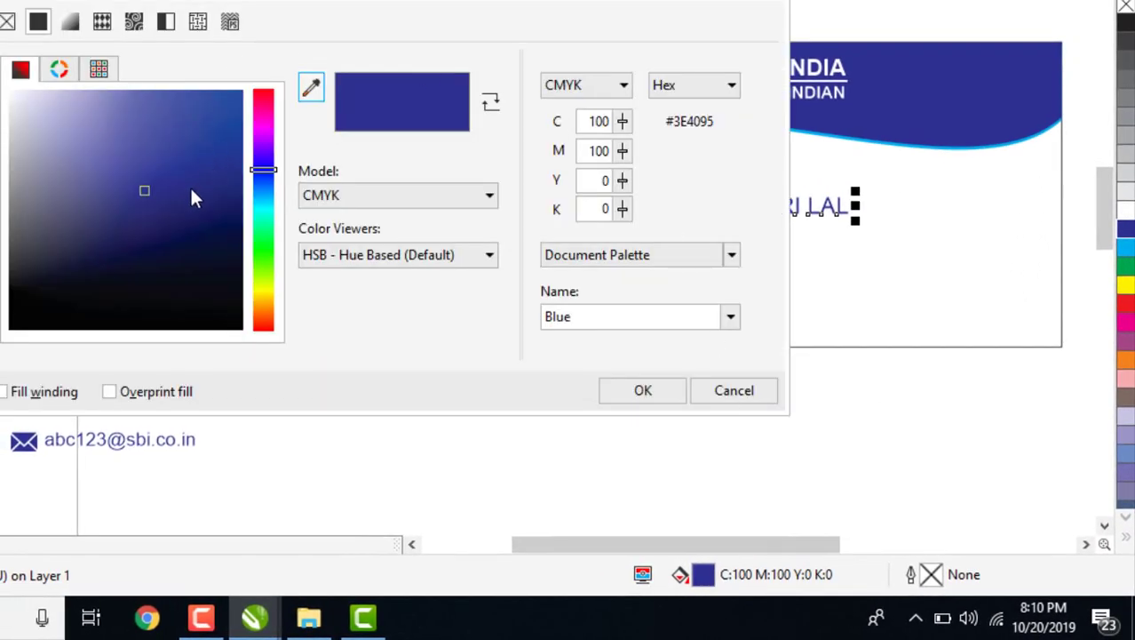
{"action": "mouse_move", "coordinate": [191, 192]}
{"action": "left_mouse_down"}
{"action": "mouse_move", "coordinate": [211, 205]}
{"action": "mouse_move", "coordinate": [228, 189]}
{"action": "left_mouse_up"}
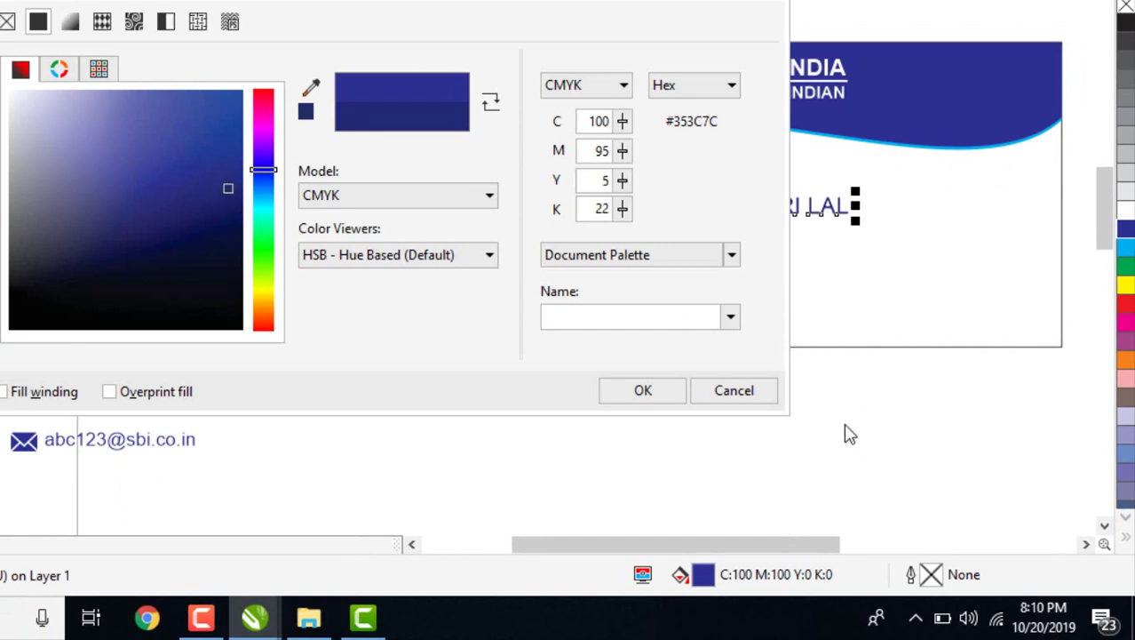
{"action": "left_click", "coordinate": [672, 394]}
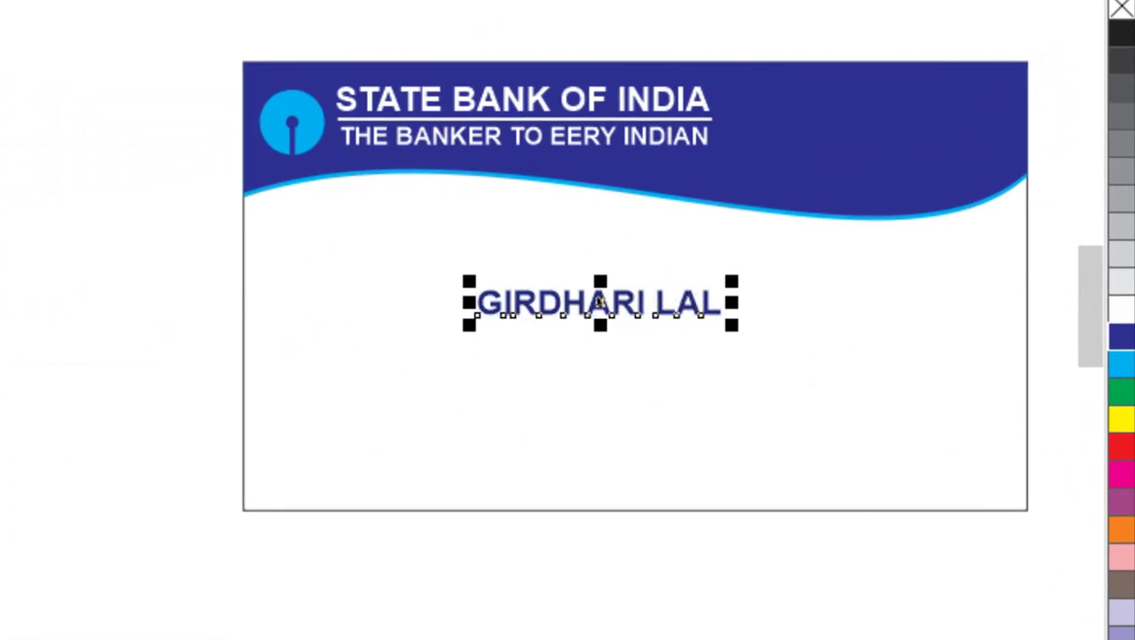
Add 'Asstt. Manager' in 9 pt directly beneath the name, then select both lines.
{"action": "key", "text": "F8"}
{"action": "left_click", "coordinate": [507, 384]}
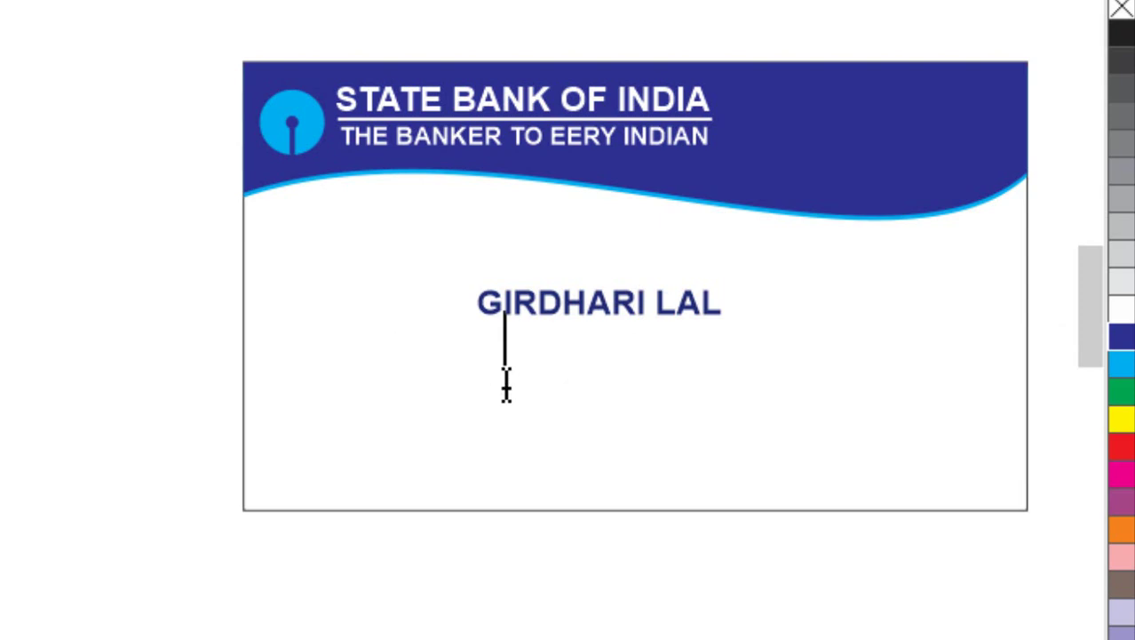
{"action": "left_click", "coordinate": [471, 413]}
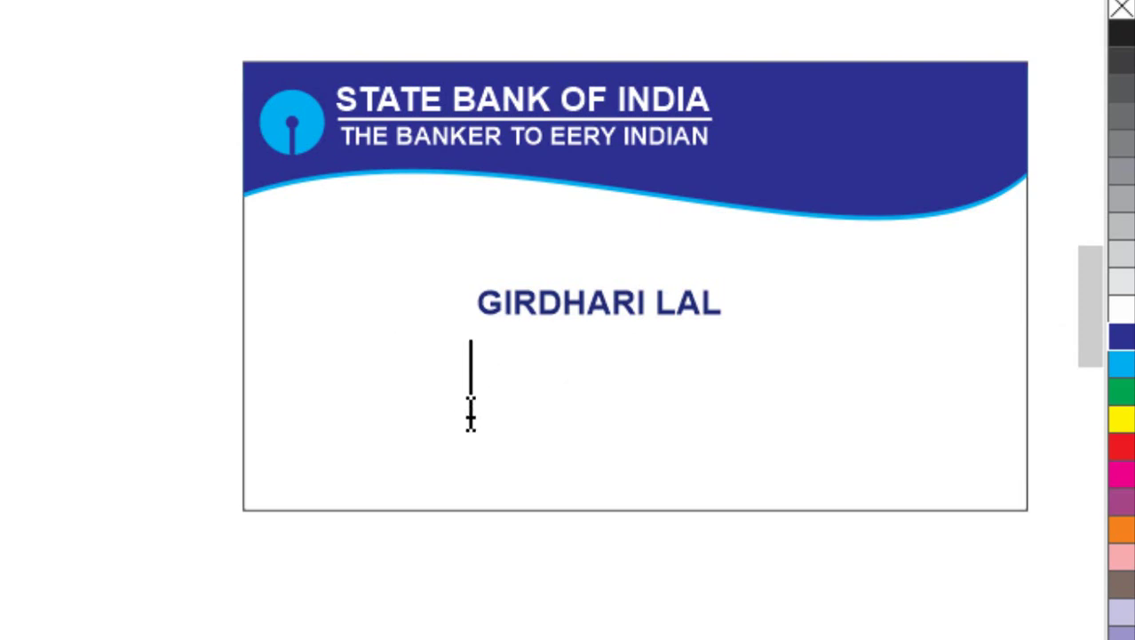
{"action": "type", "text": "aS"}
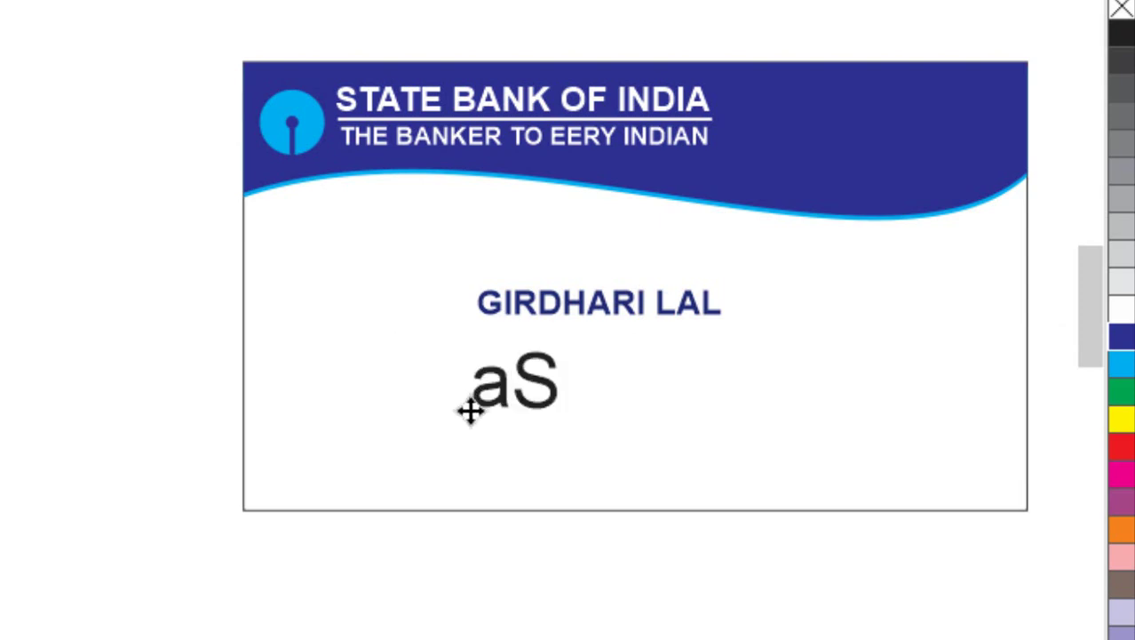
{"action": "key", "text": "BackSpace"}
{"action": "key", "text": "BackSpace"}
{"action": "type", "text": "Ass"}
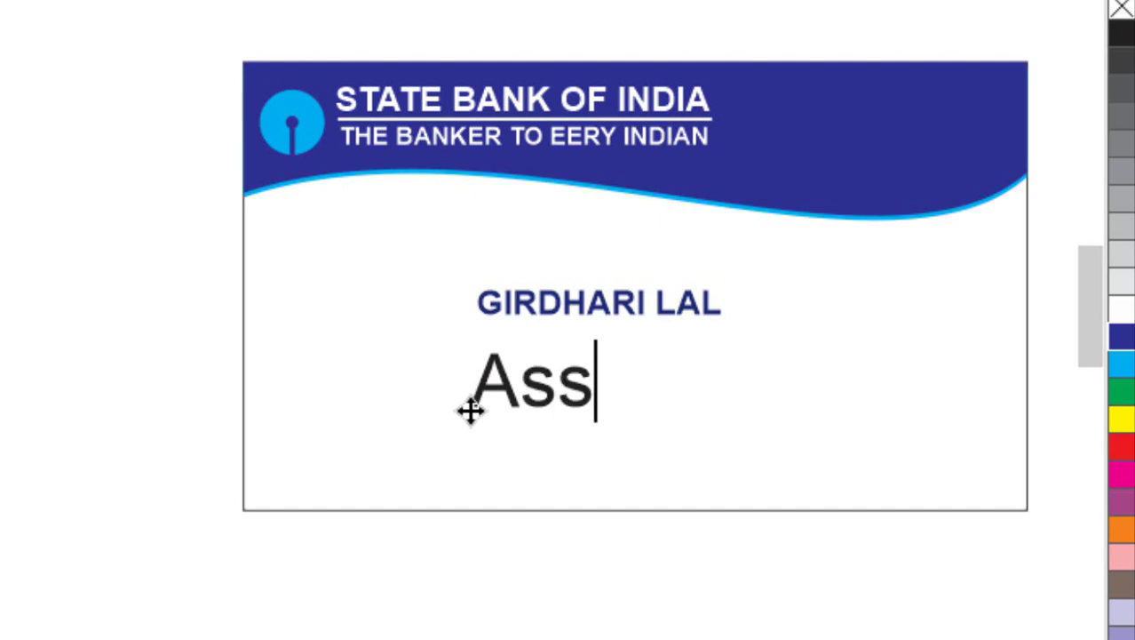
{"action": "type", "text": "tt. Manager"}
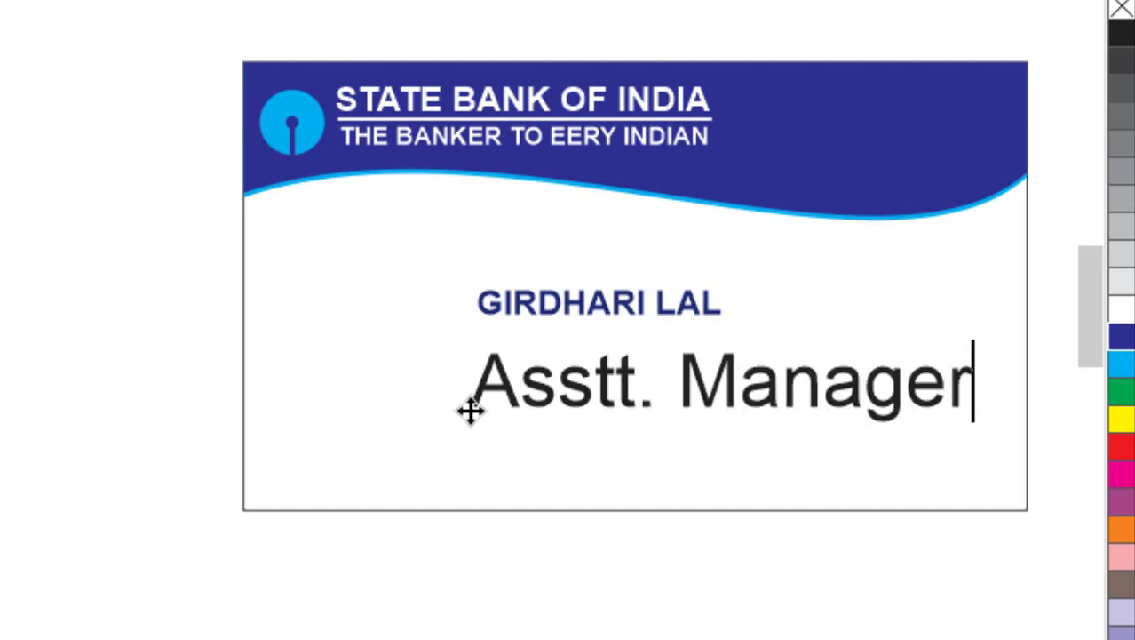
{"action": "key", "text": "ctrl+space"}
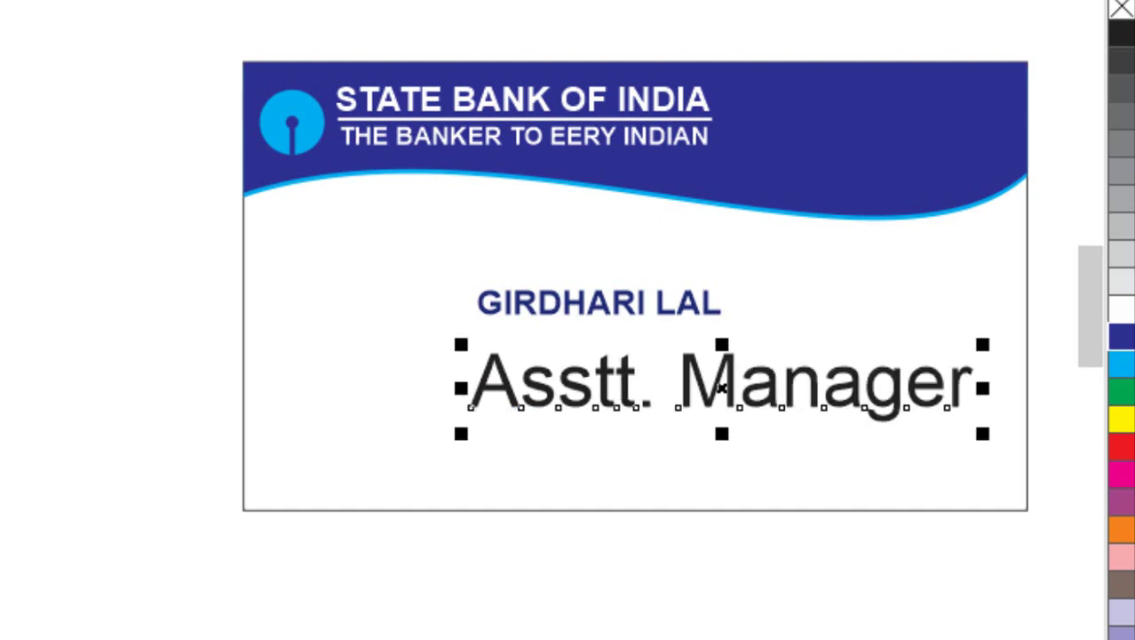
{"action": "left_click", "coordinate": [83, 0]}
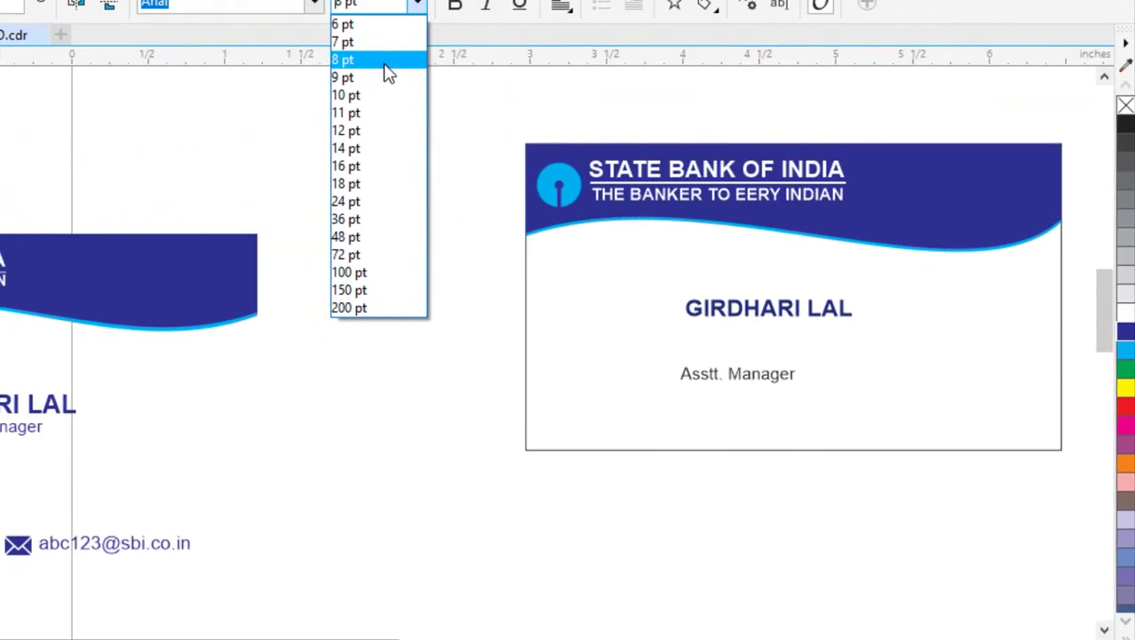
{"action": "left_click", "coordinate": [386, 77]}
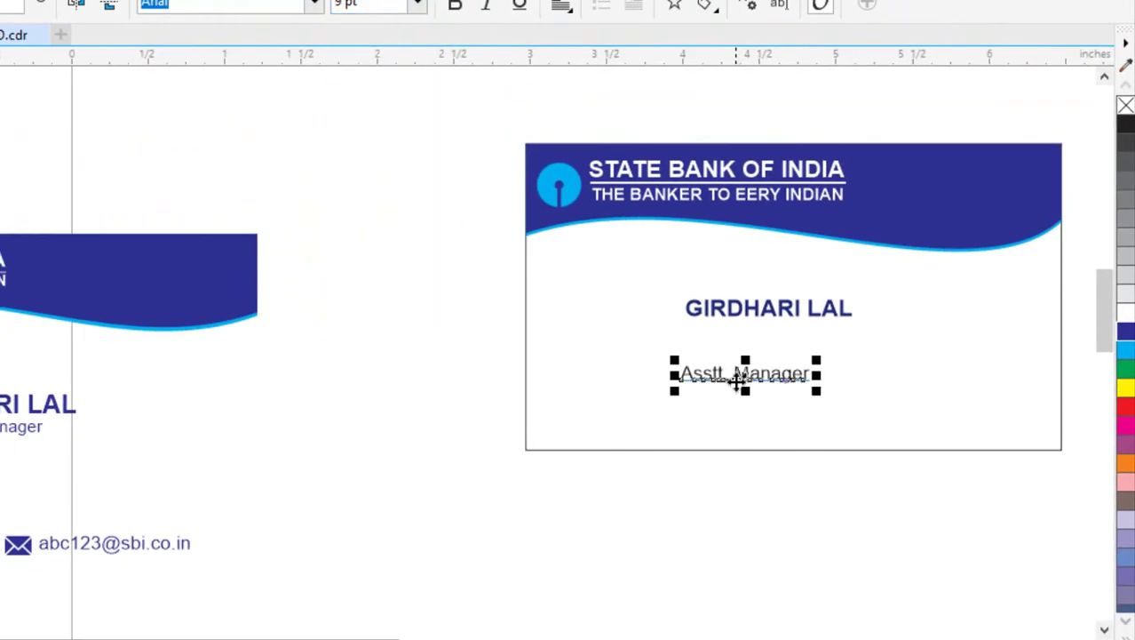
{"action": "left_click_drag", "start_coordinate": [739, 380], "coordinate": [776, 340]}
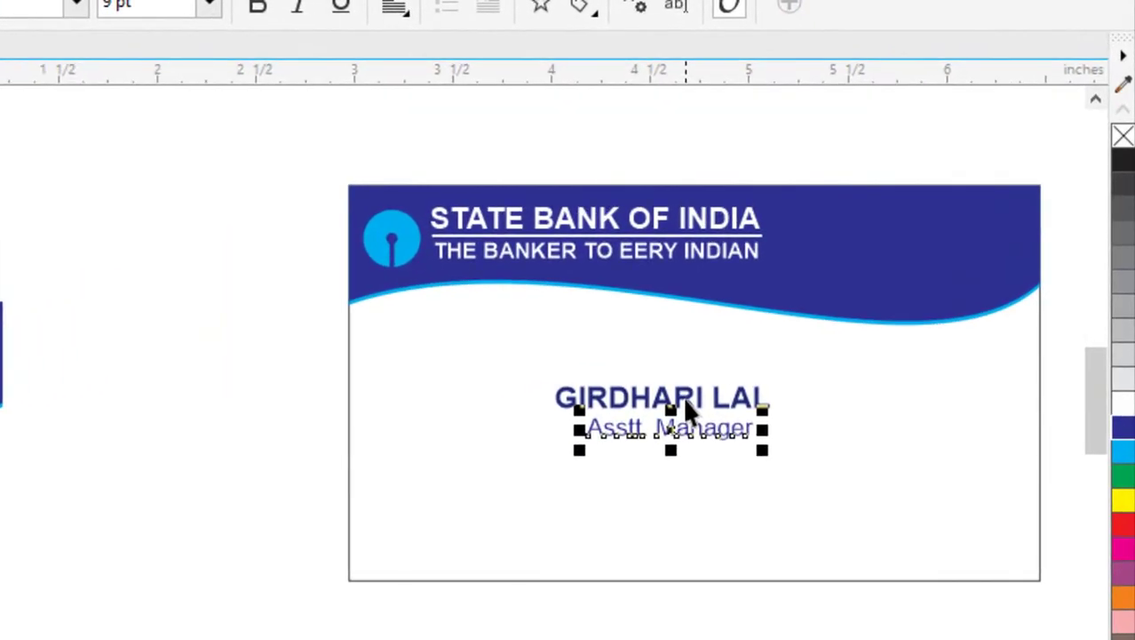
{"action": "left_click", "coordinate": [683, 396], "text": "shift"}
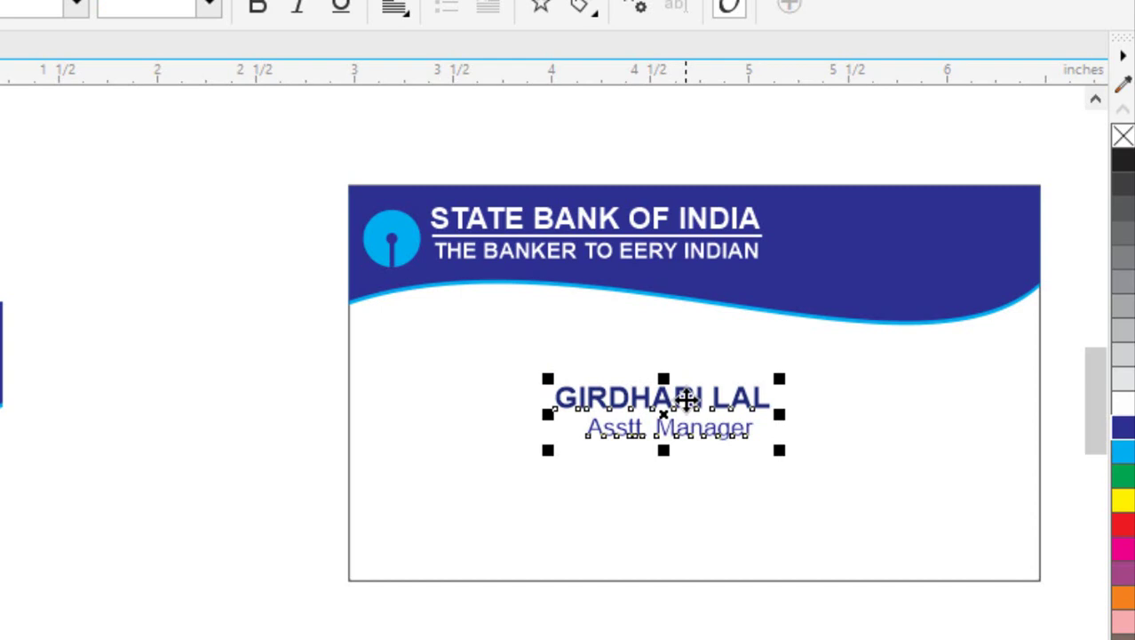
Centre the name and designation horizontally on the card.
{"action": "left_click", "coordinate": [692, 487], "text": "shift"}
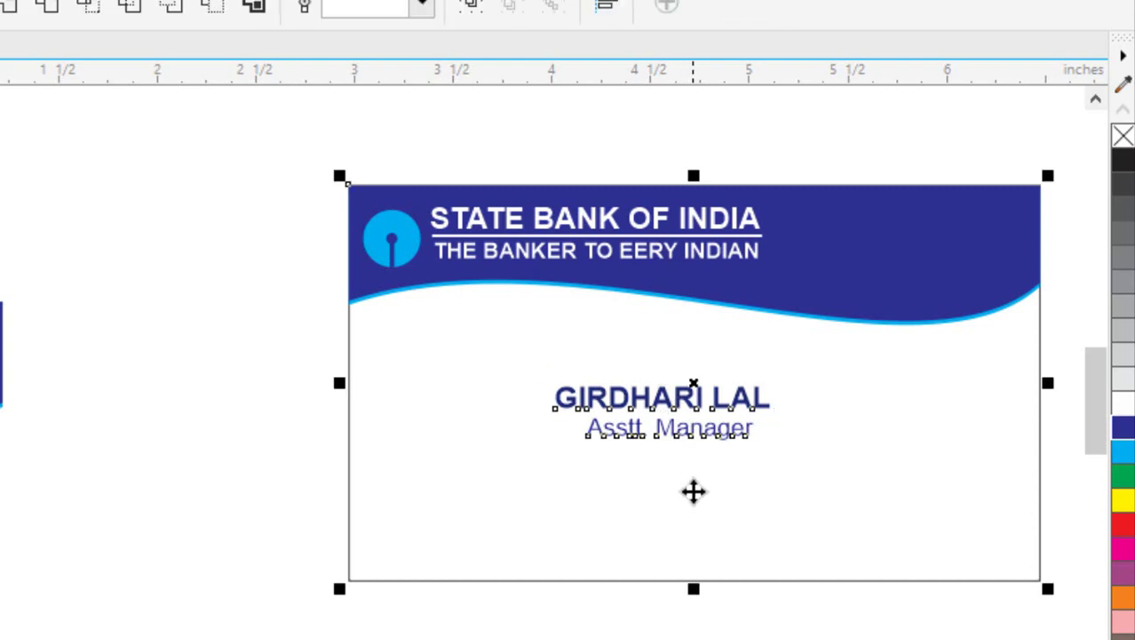
{"action": "key", "text": "e"}
{"action": "key", "text": "Escape"}
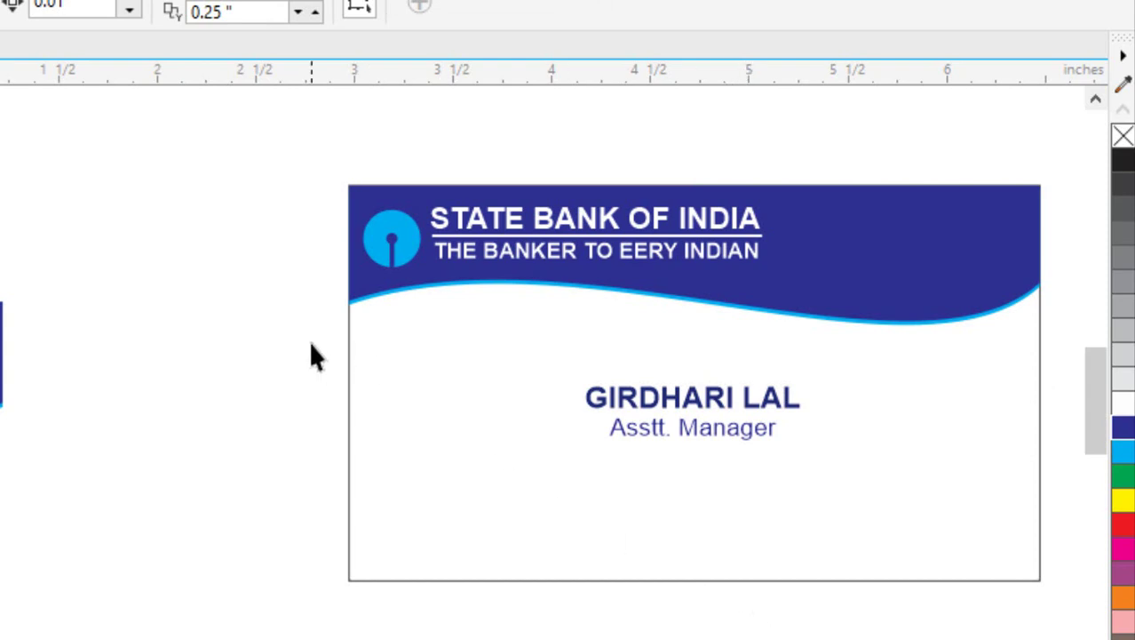
{"action": "left_click_drag", "start_coordinate": [311, 345], "coordinate": [822, 457]}
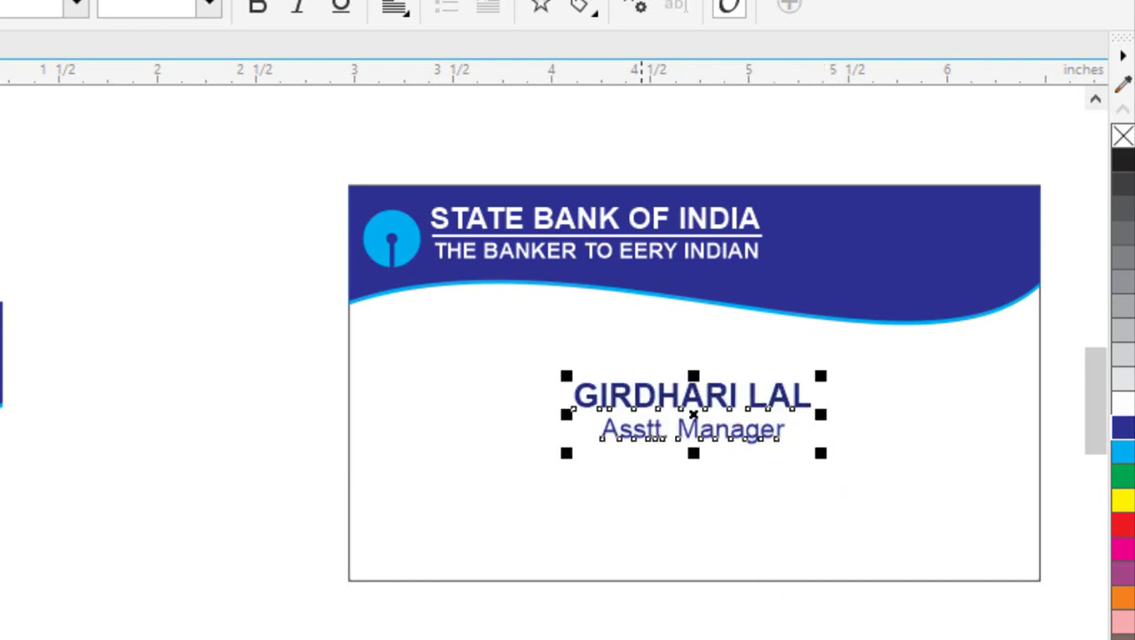
{"action": "key", "text": "Escape"}
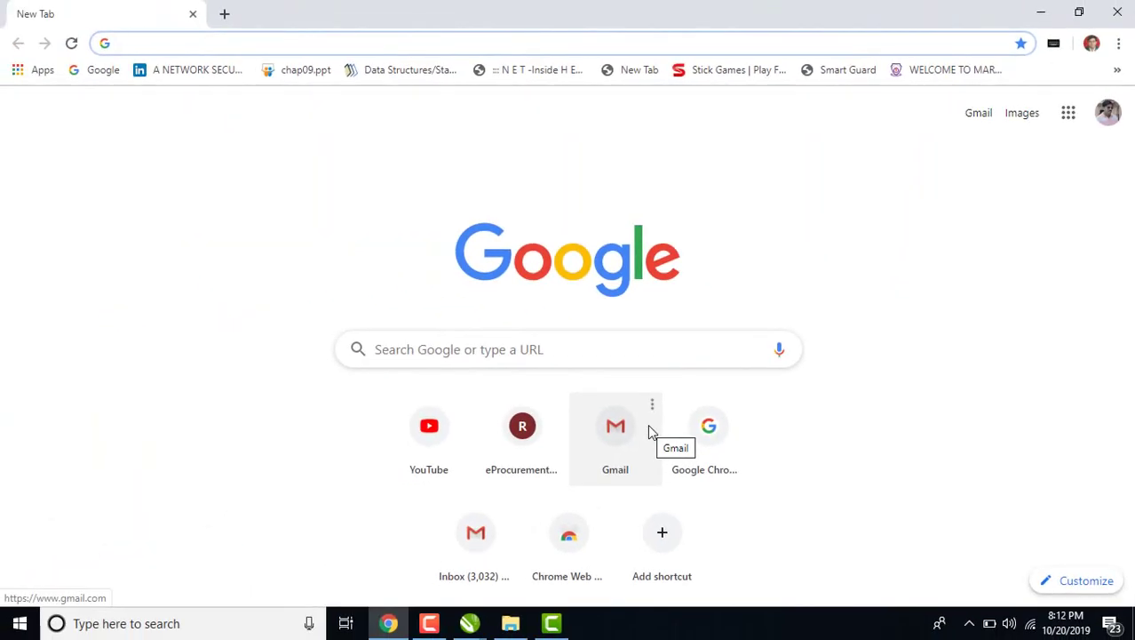
Search Google for 'mobile icon png' images.
{"action": "type", "text": "mobile icon"}
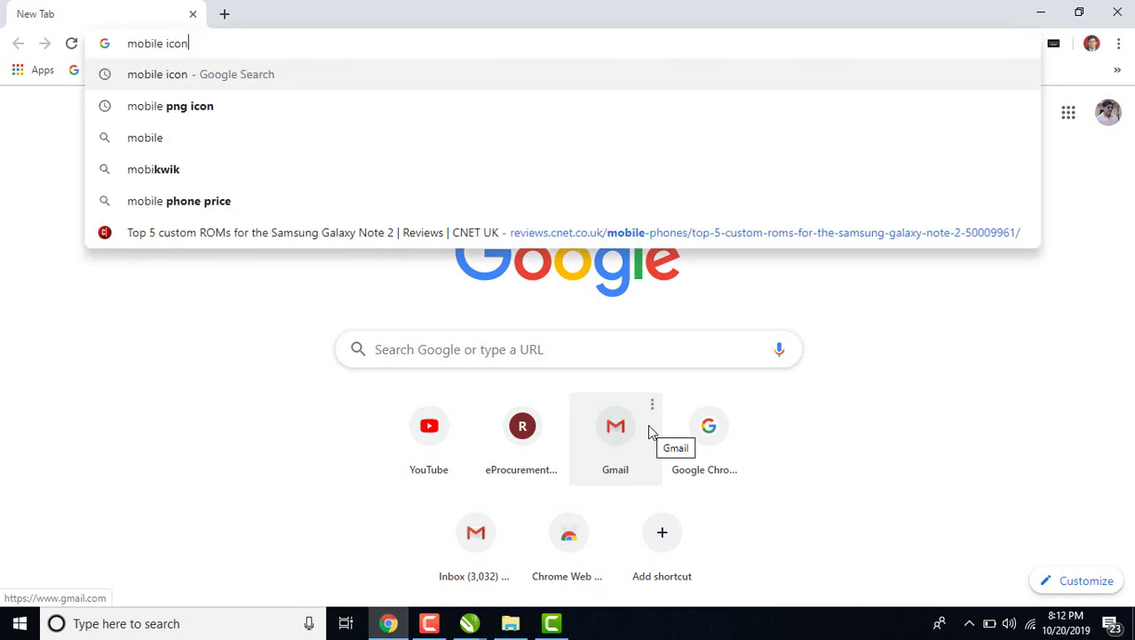
{"action": "key", "text": "Return"}
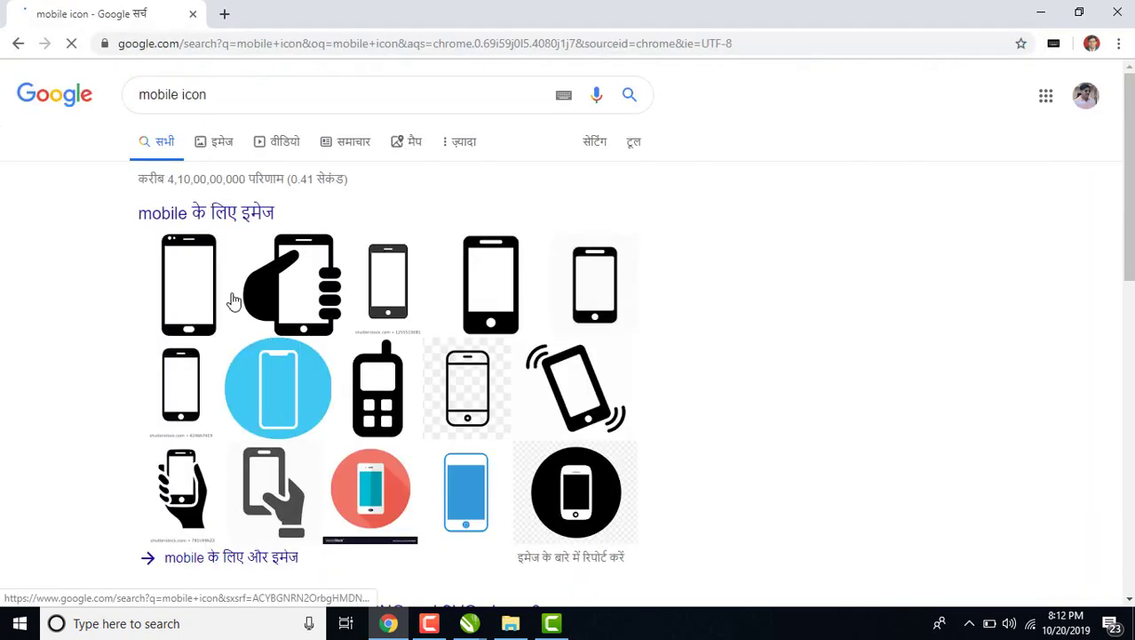
{"action": "scroll", "coordinate": [246, 406], "scroll_direction": "down", "scroll_amount": 5}
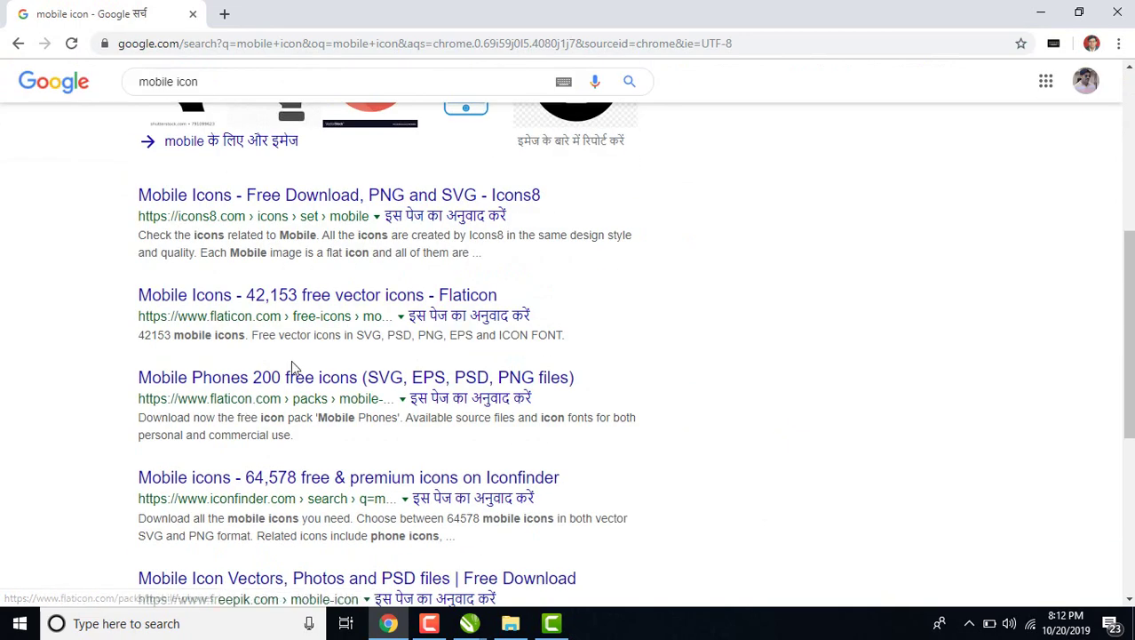
{"action": "scroll", "coordinate": [234, 448], "scroll_direction": "up", "scroll_amount": 5}
{"action": "scroll", "coordinate": [234, 449], "scroll_direction": "down", "scroll_amount": 3}
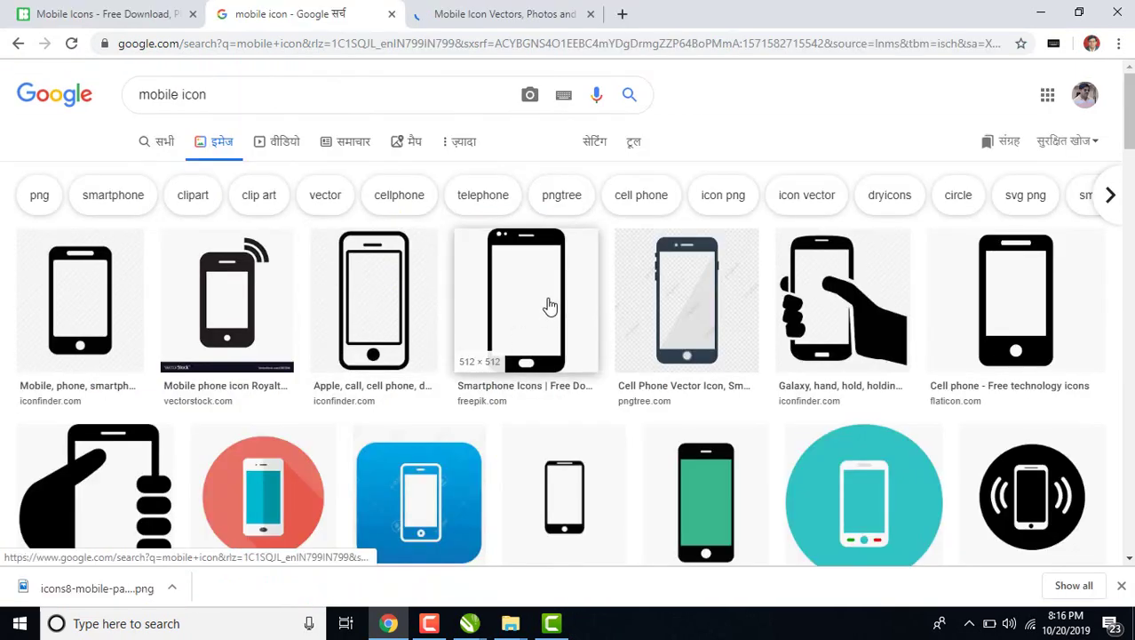
{"action": "left_click", "coordinate": [266, 97]}
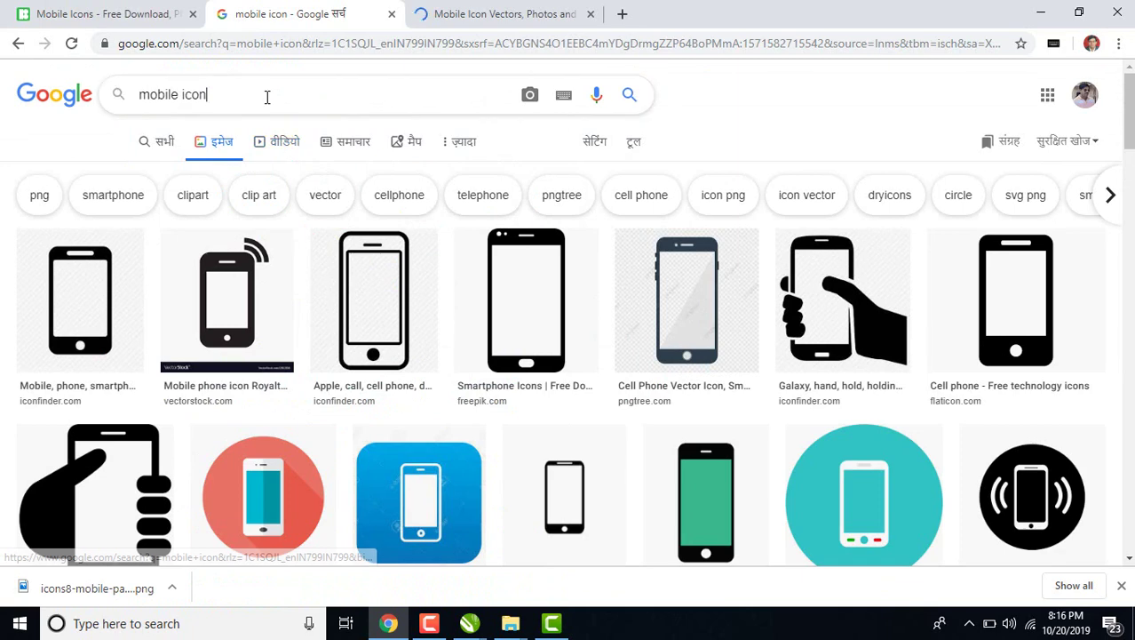
{"action": "type", "text": "png"}
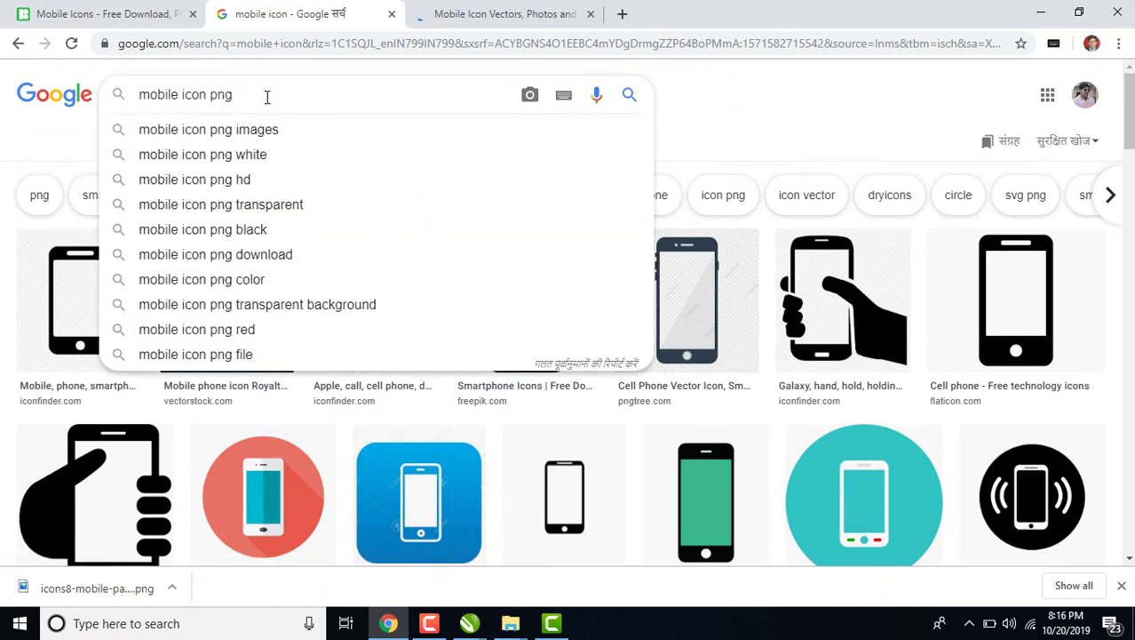
{"action": "key", "text": "Return"}
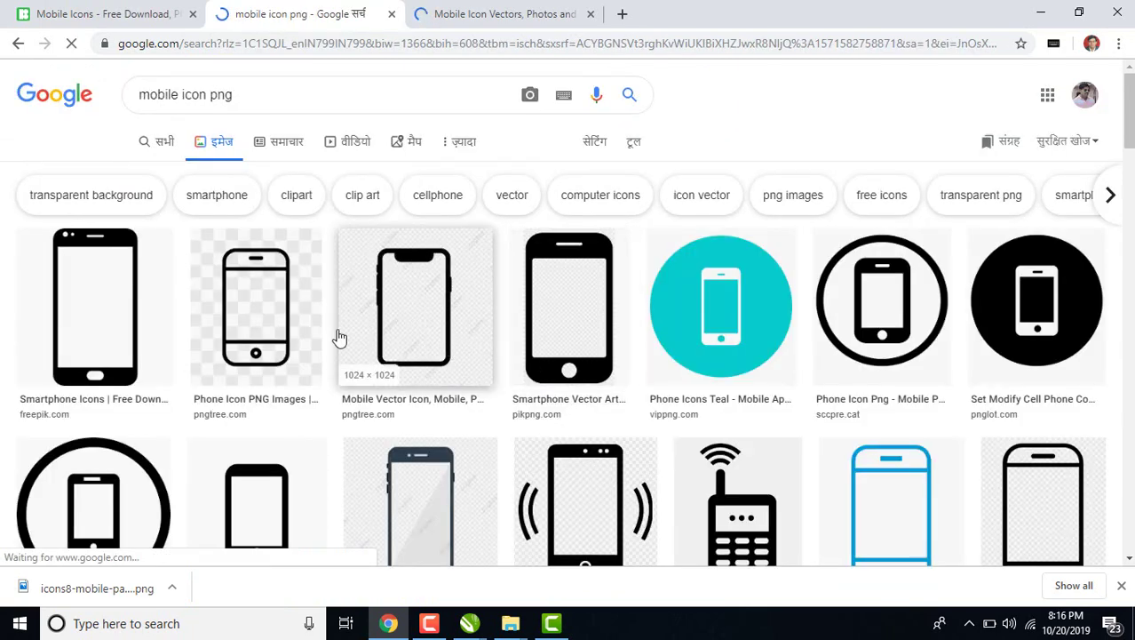
Drag the black smartphone icon preview onto the desktop as 65680.png.
{"action": "left_click", "coordinate": [132, 324]}
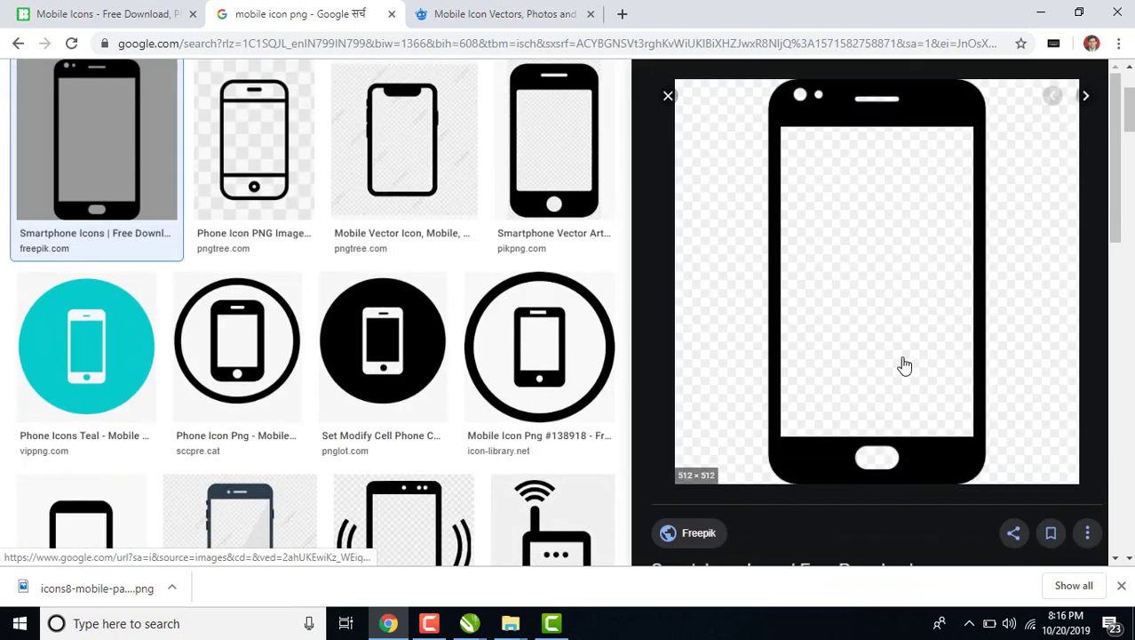
{"action": "left_click_drag", "start_coordinate": [903, 363], "coordinate": [500, 485]}
{"action": "key", "text": "super+d"}
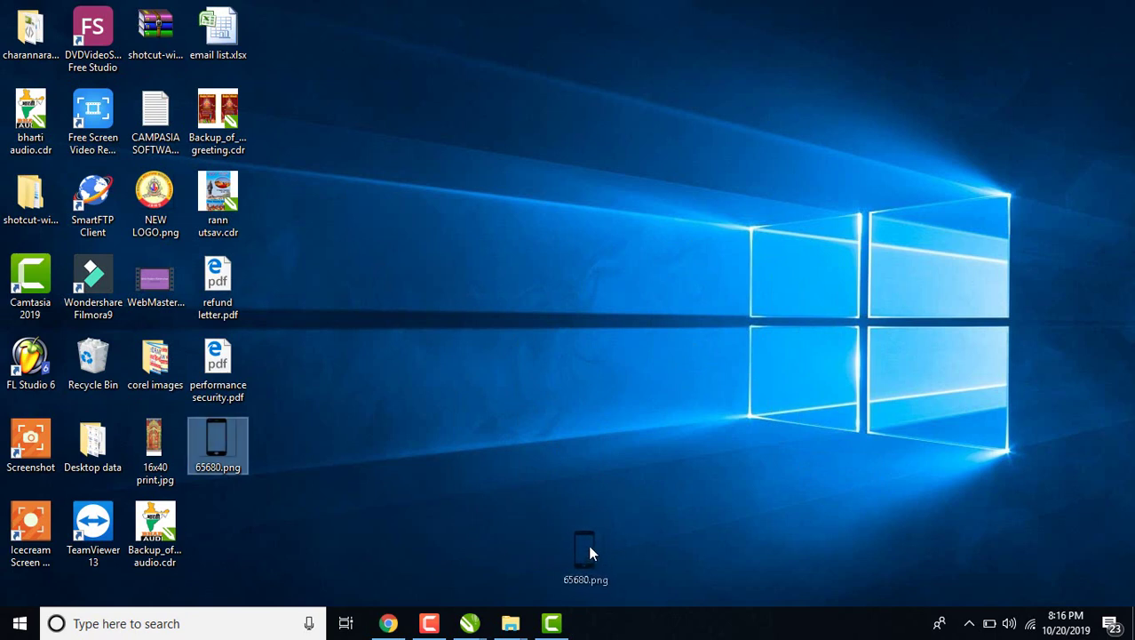
Import the 65680.png phone icon, shrink it, and set it at the card's bottom-left corner.
{"action": "left_click_drag", "start_coordinate": [495, 593], "coordinate": [630, 380]}
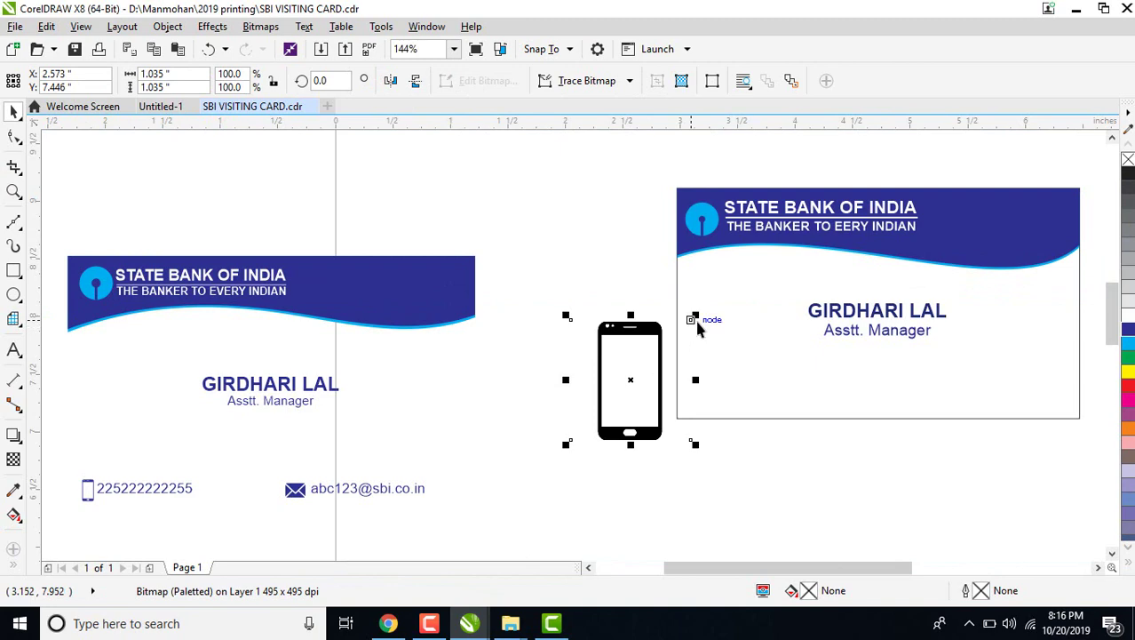
{"action": "left_click_drag", "start_coordinate": [695, 317], "coordinate": [689, 403]}
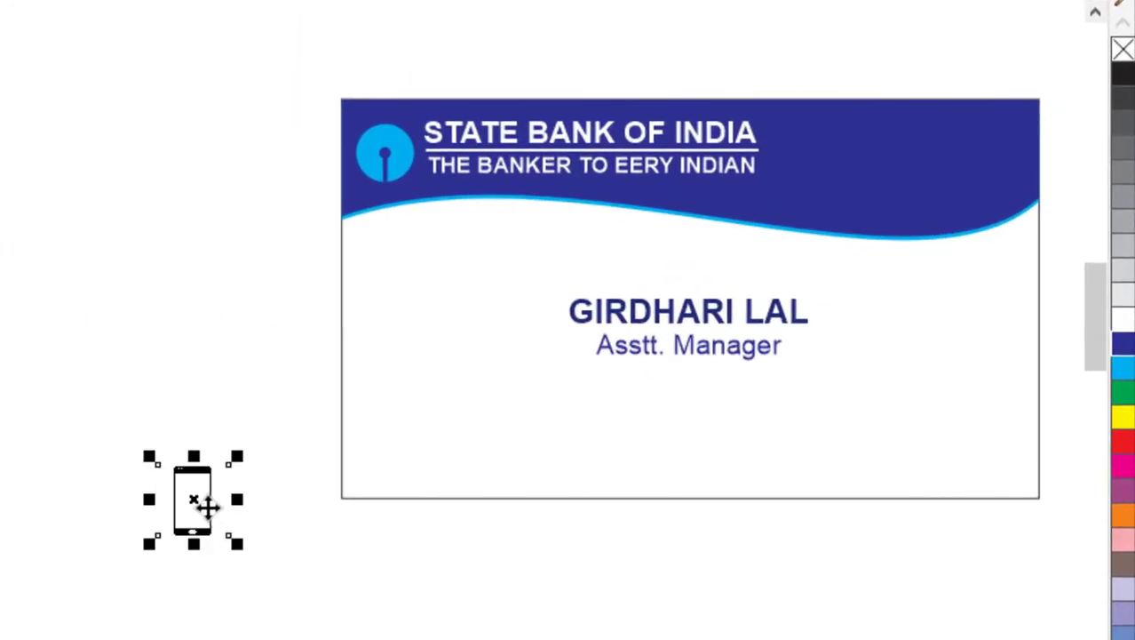
{"action": "left_click_drag", "start_coordinate": [362, 471], "coordinate": [376, 458]}
{"action": "left_click_drag", "start_coordinate": [424, 406], "coordinate": [371, 469]}
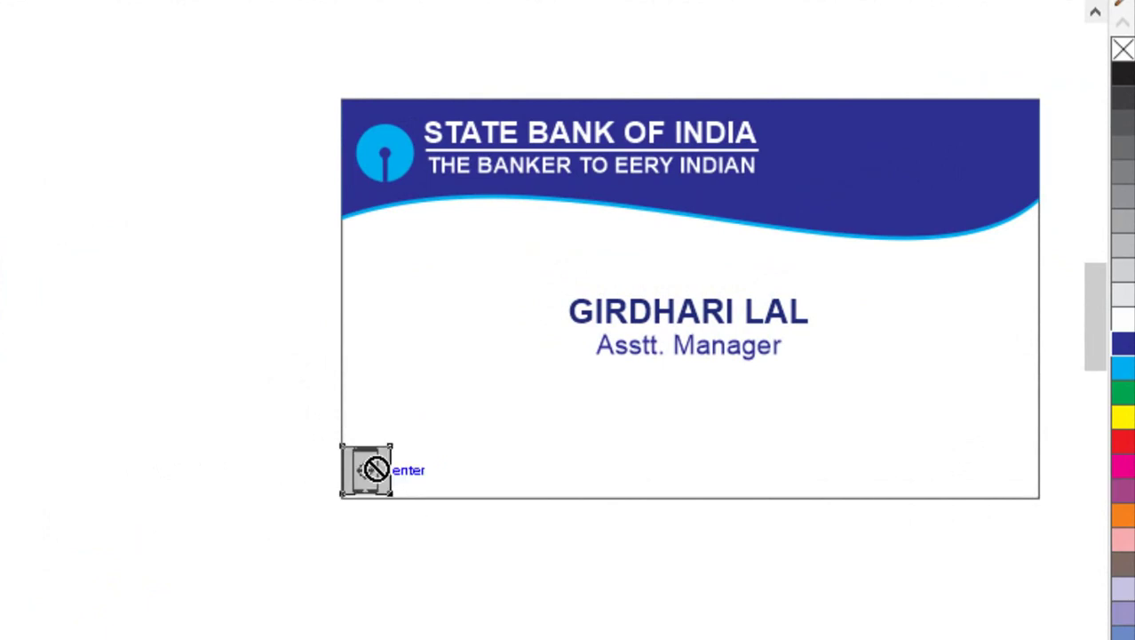
Start a phone number text line beside the phone icon and choose a font size.
{"action": "left_click", "coordinate": [622, 354]}
{"action": "key", "text": "F8"}
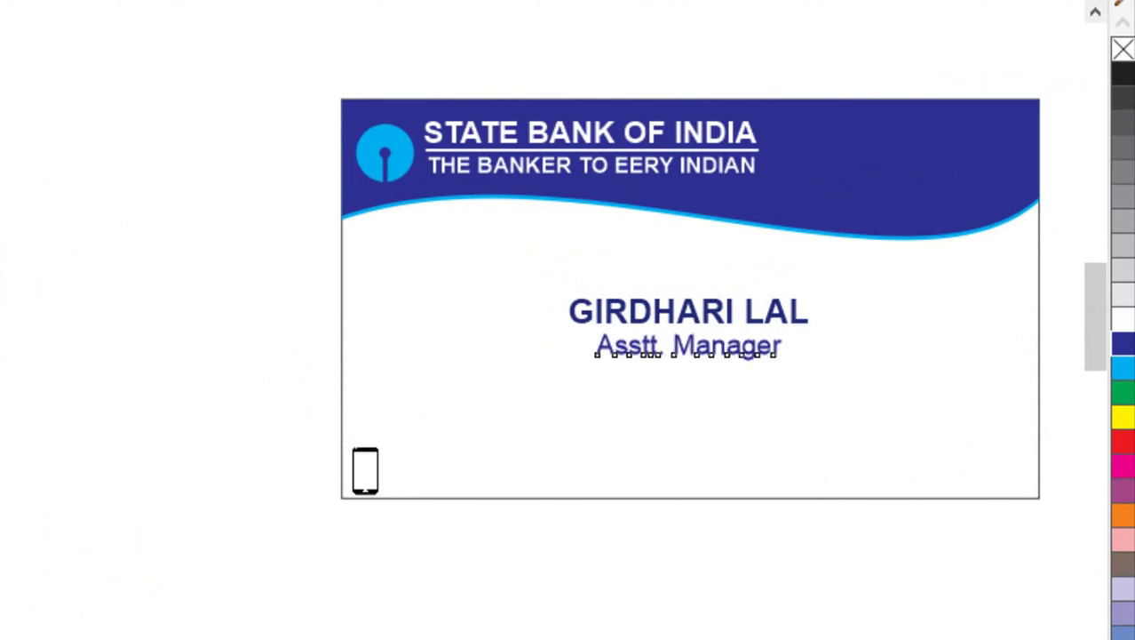
{"action": "left_click", "coordinate": [430, 480]}
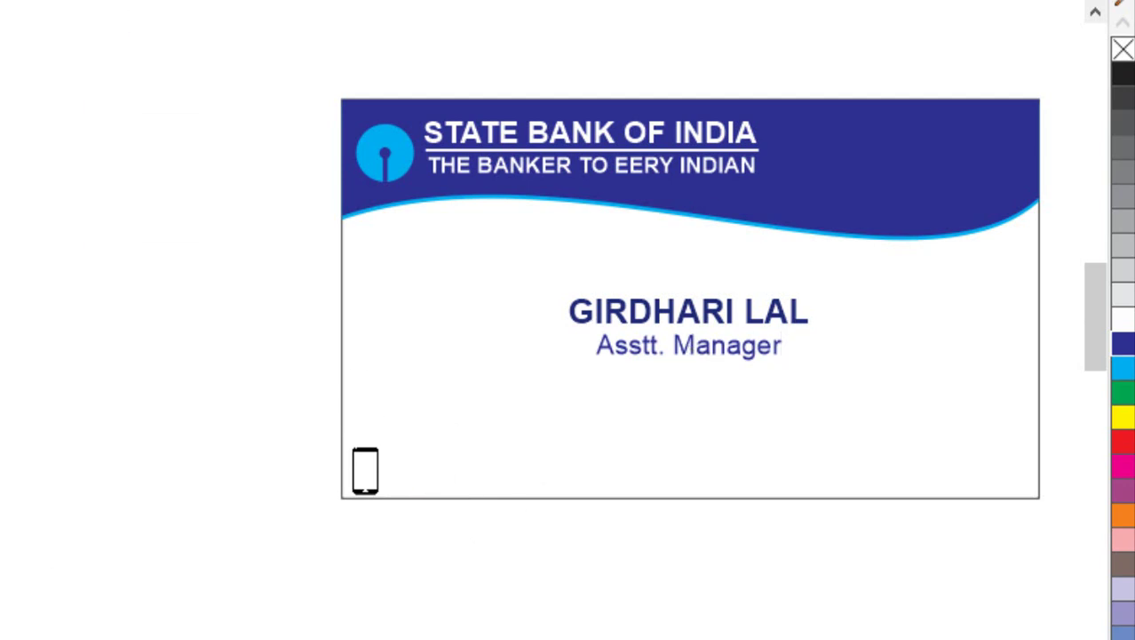
{"action": "left_click", "coordinate": [205, 0]}
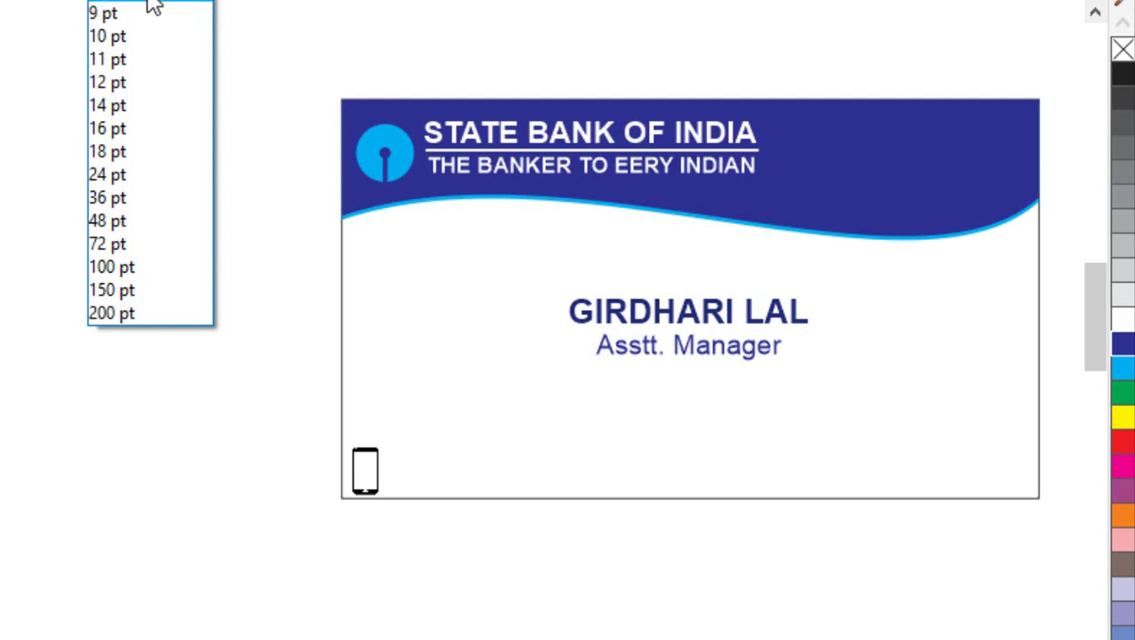
{"action": "left_click", "coordinate": [153, 6]}
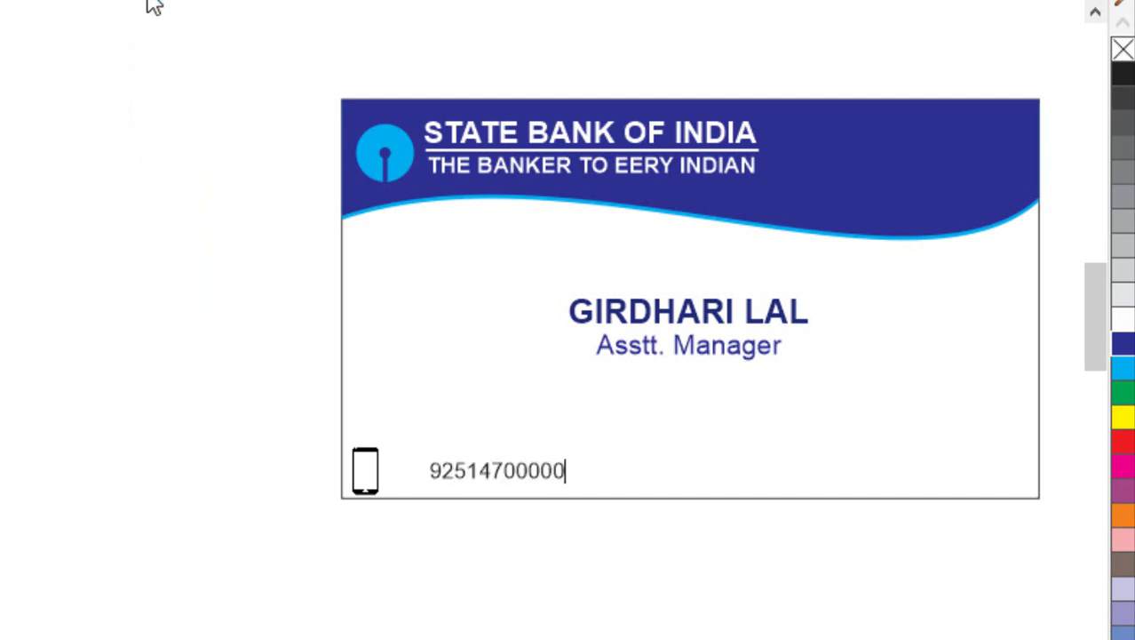
Remove the extra digit, nudge the number toward the icon, and set it to 9 pt.
{"action": "left_click", "coordinate": [472, 494]}
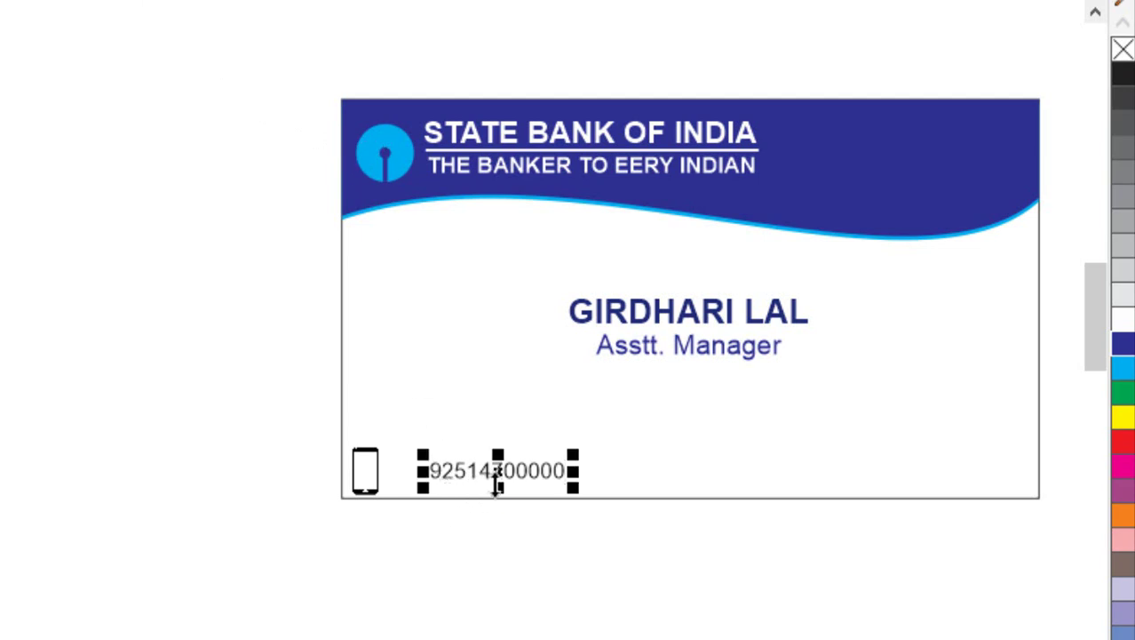
{"action": "key", "text": "BackSpace"}
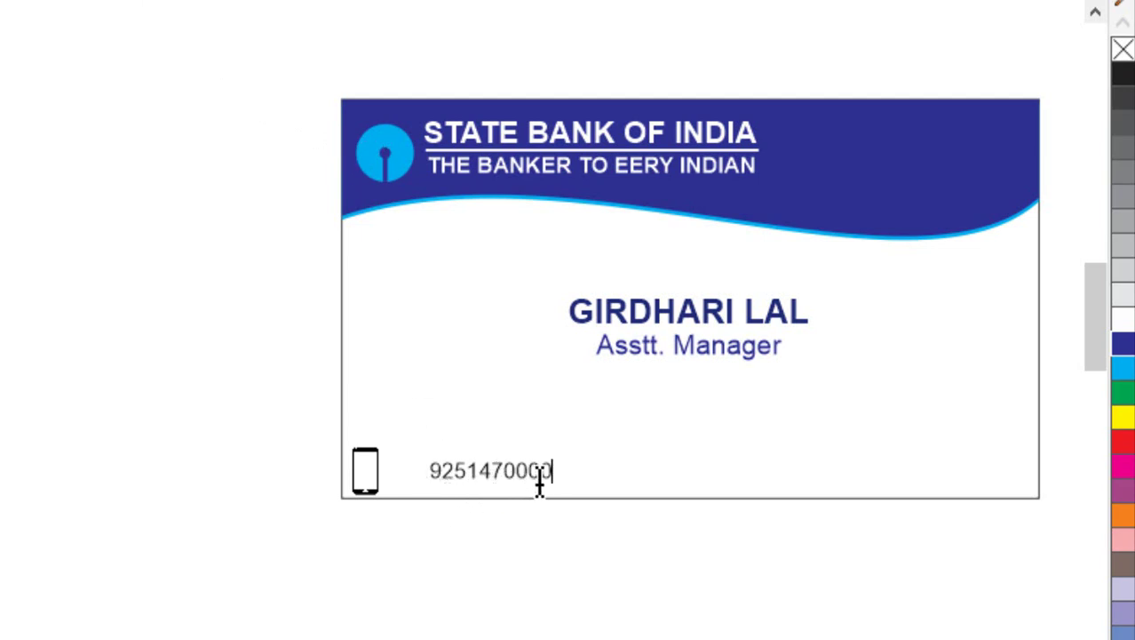
{"action": "key", "text": "ctrl+space"}
{"action": "key", "text": "Left"}
{"action": "key", "text": "Left"}
{"action": "key", "text": "Left"}
{"action": "key", "text": "Left"}
{"action": "key", "text": "Left"}
{"action": "key", "text": "Left"}
{"action": "key", "text": "Left"}
{"action": "key", "text": "Left"}
{"action": "key", "text": "Left"}
{"action": "key", "text": "Left"}
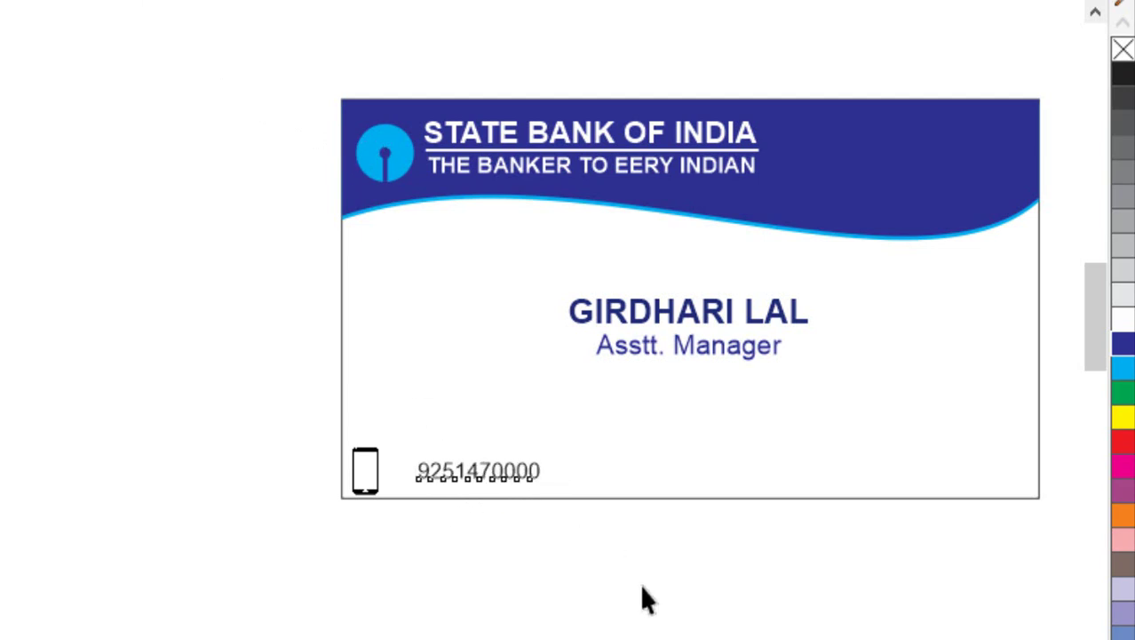
{"action": "key", "text": "Up"}
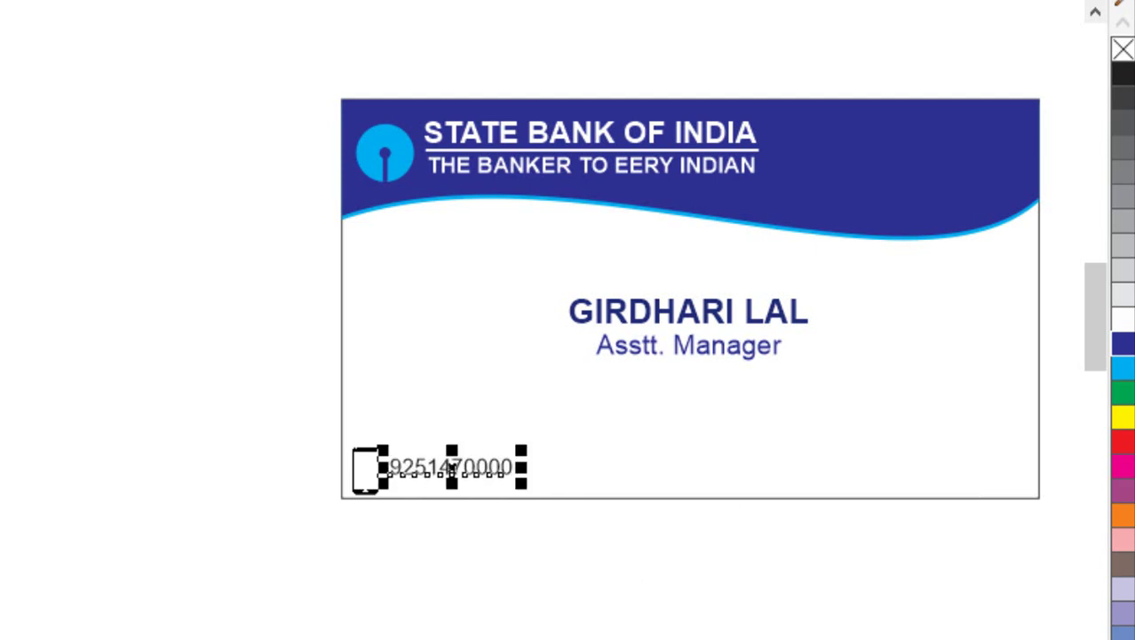
{"action": "left_click", "coordinate": [204, 2]}
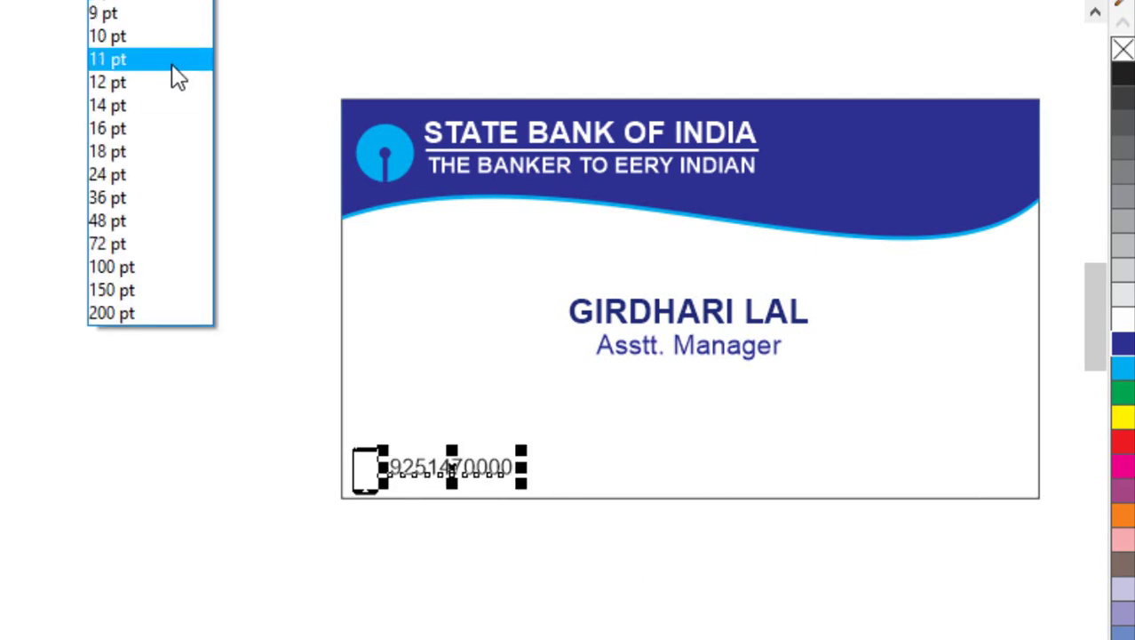
{"action": "left_click", "coordinate": [157, 12]}
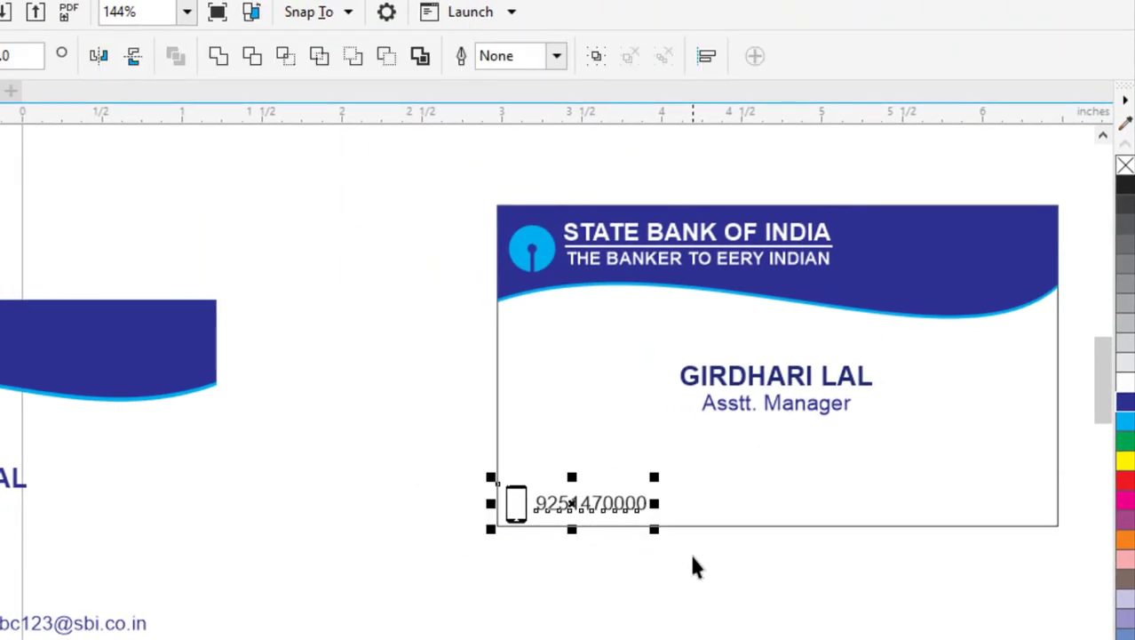
{"action": "left_click", "coordinate": [695, 558]}
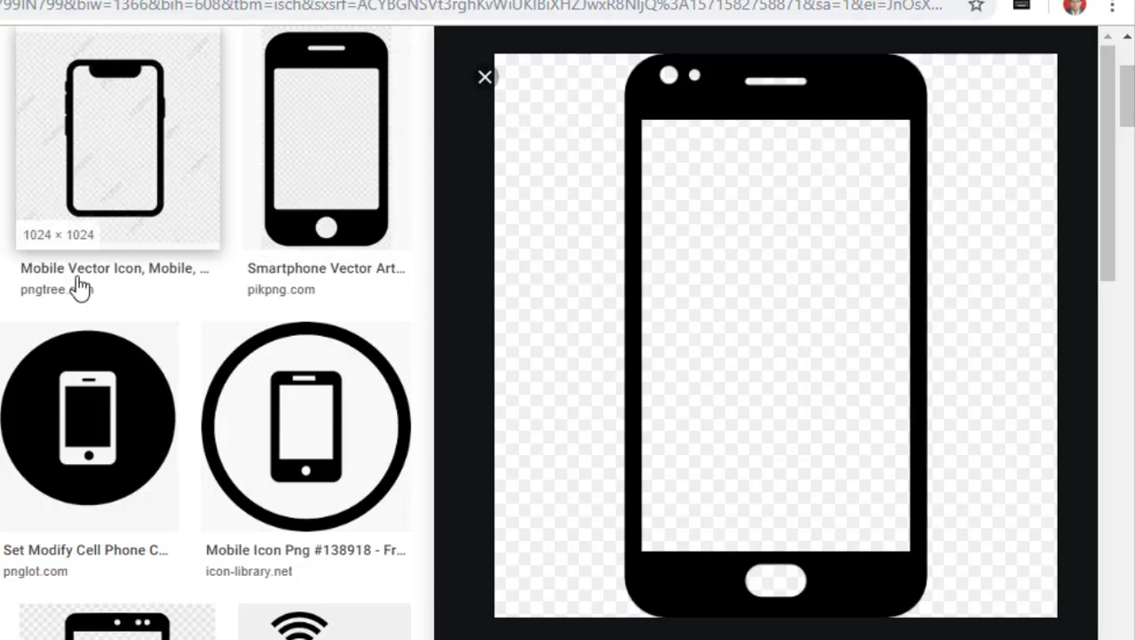
{"action": "scroll", "coordinate": [169, 203], "scroll_direction": "up", "scroll_amount": 3}
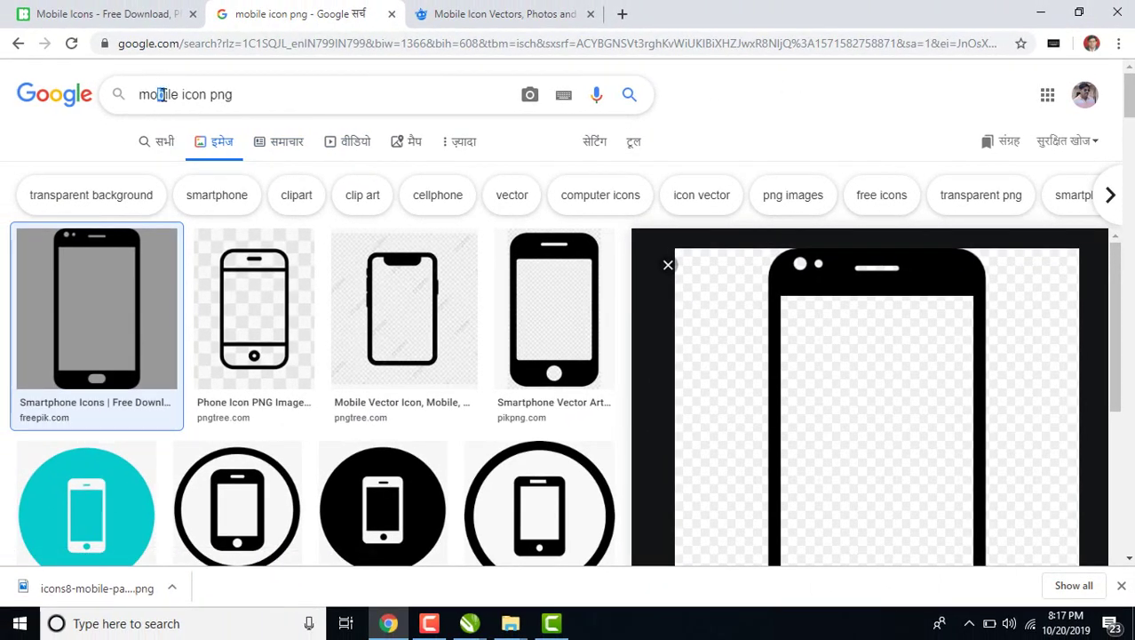
Search Chrome images for 'email icon png'.
{"action": "triple_click", "coordinate": [162, 94]}
{"action": "type", "text": "em"}
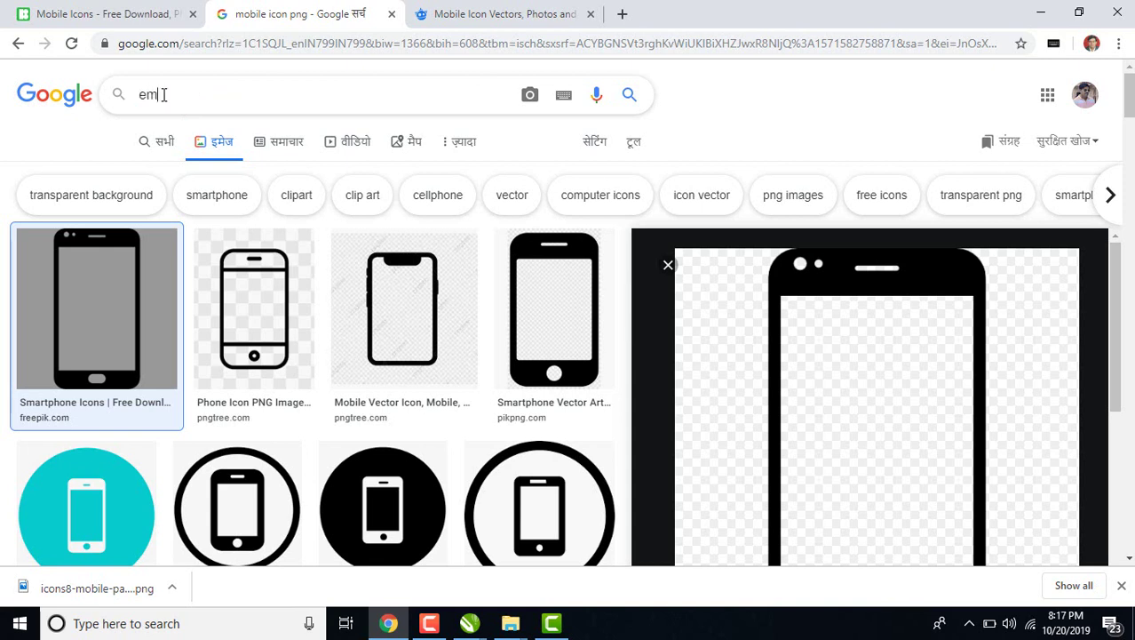
{"action": "type", "text": "ail icon "}
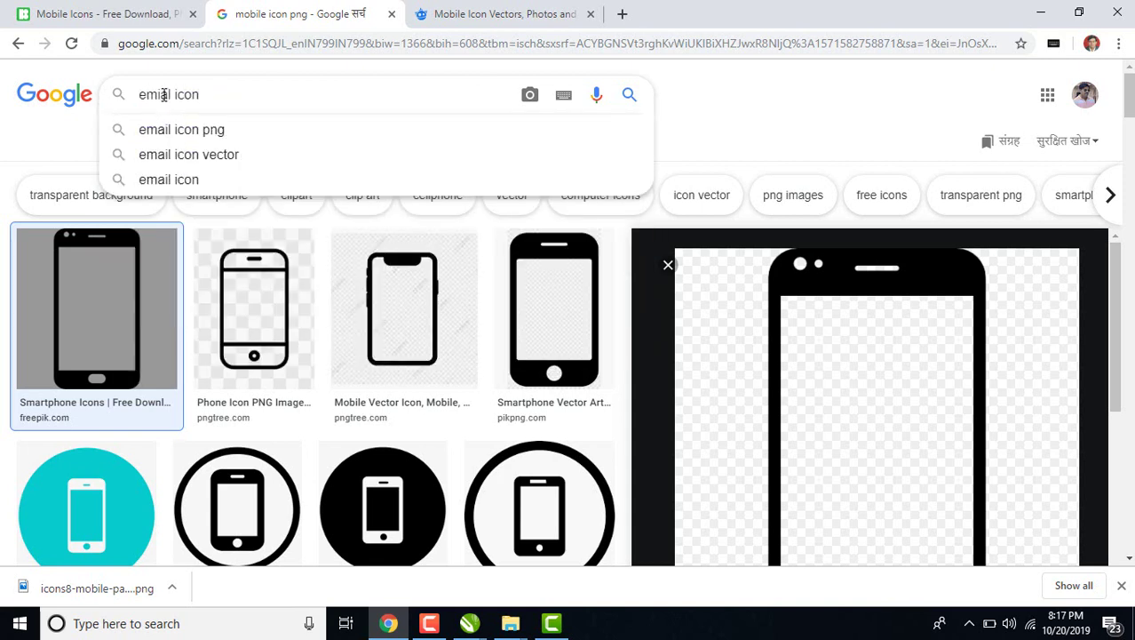
{"action": "type", "text": "png"}
{"action": "key", "text": "Return"}
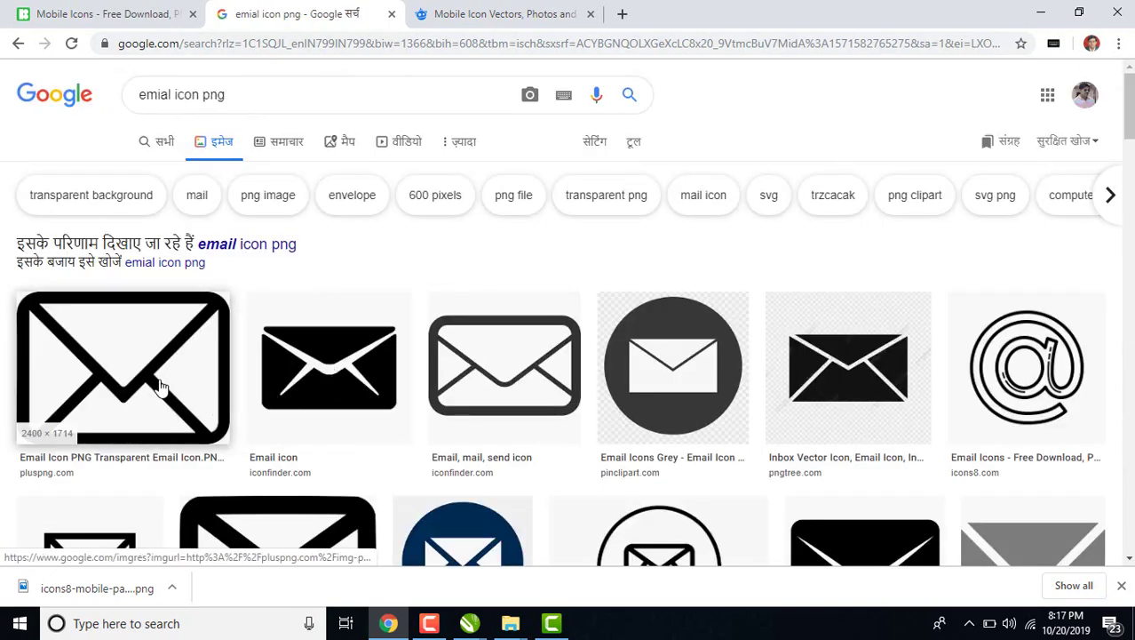
{"action": "scroll", "coordinate": [347, 413], "scroll_direction": "down", "scroll_amount": 3}
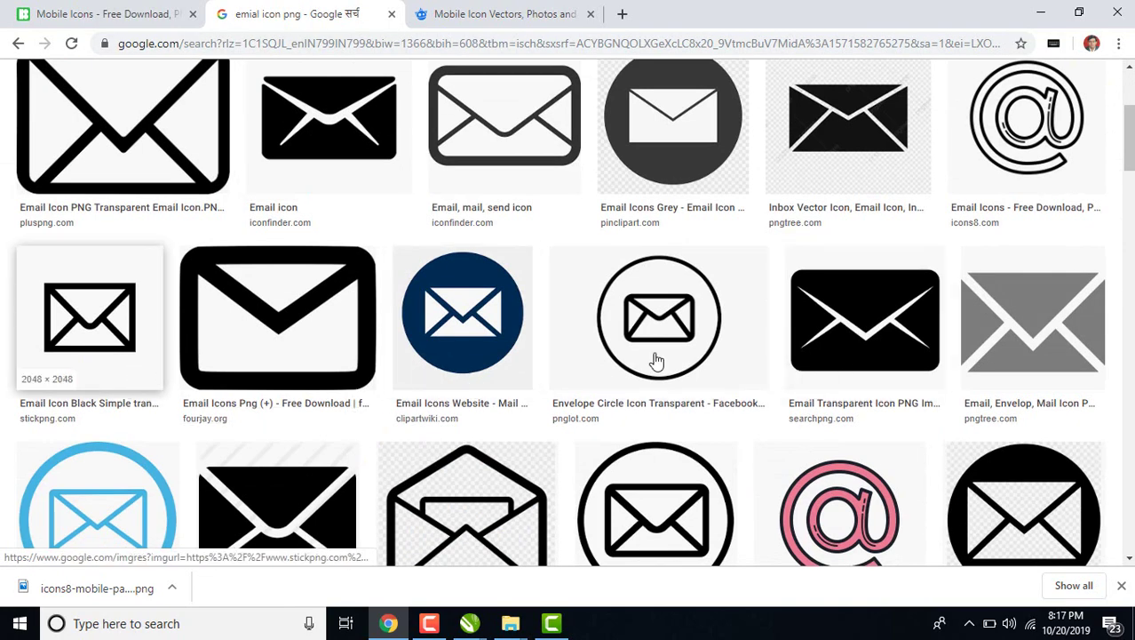
{"action": "scroll", "coordinate": [654, 359], "scroll_direction": "down", "scroll_amount": 6}
{"action": "scroll", "coordinate": [627, 401], "scroll_direction": "up", "scroll_amount": 3}
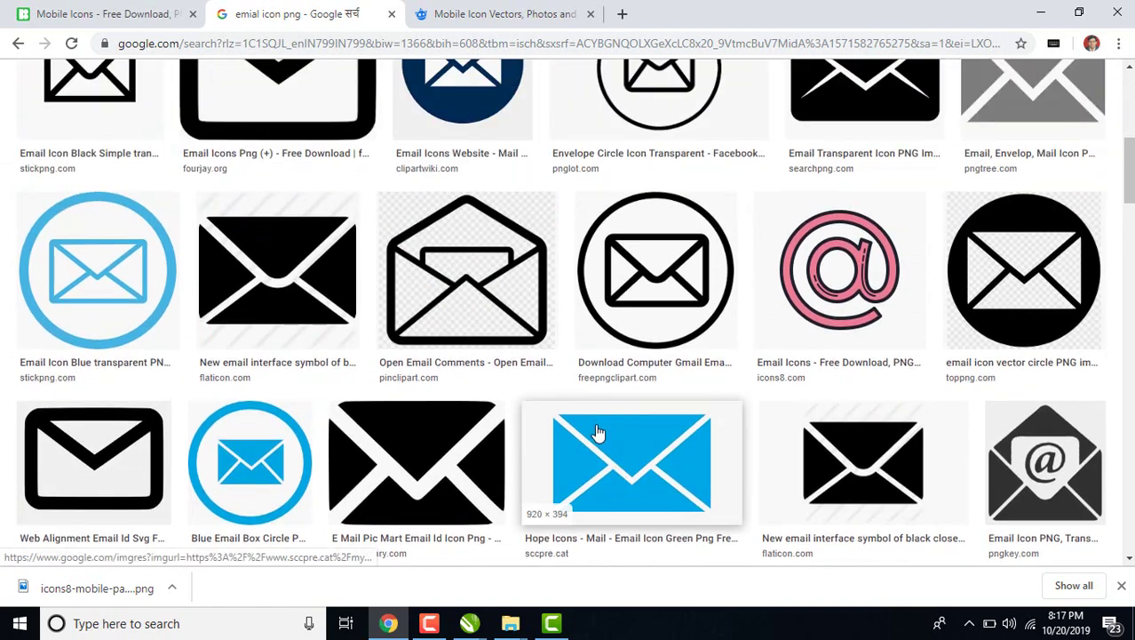
Preview the black envelope icon and open its full-size image in a new tab.
{"action": "left_click", "coordinate": [424, 451]}
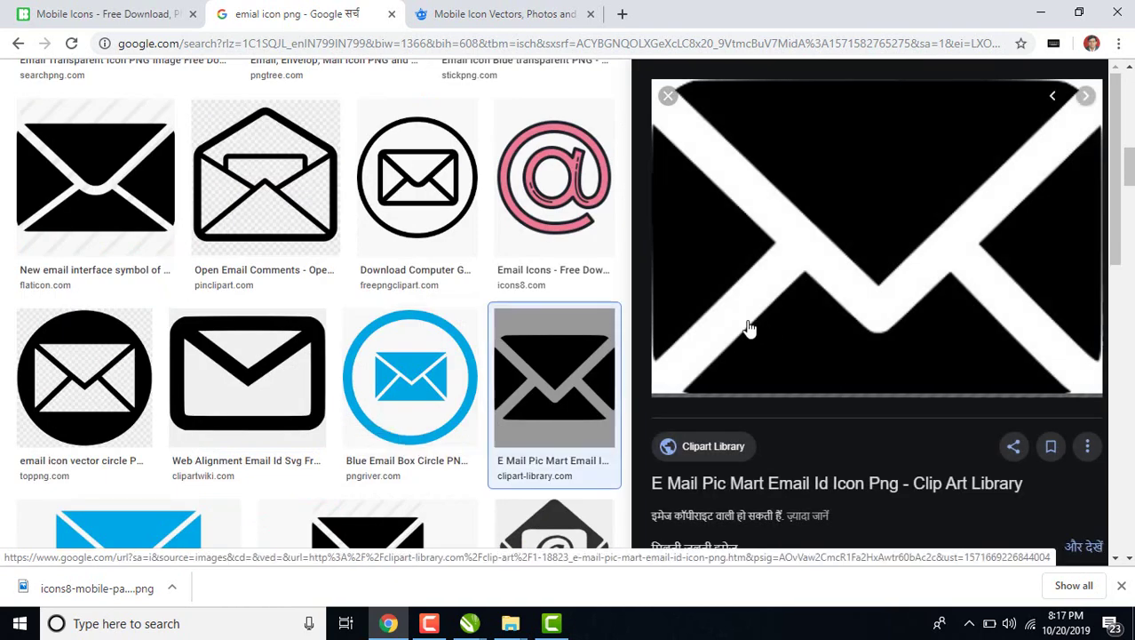
{"action": "scroll", "coordinate": [372, 426], "scroll_direction": "up", "scroll_amount": 5}
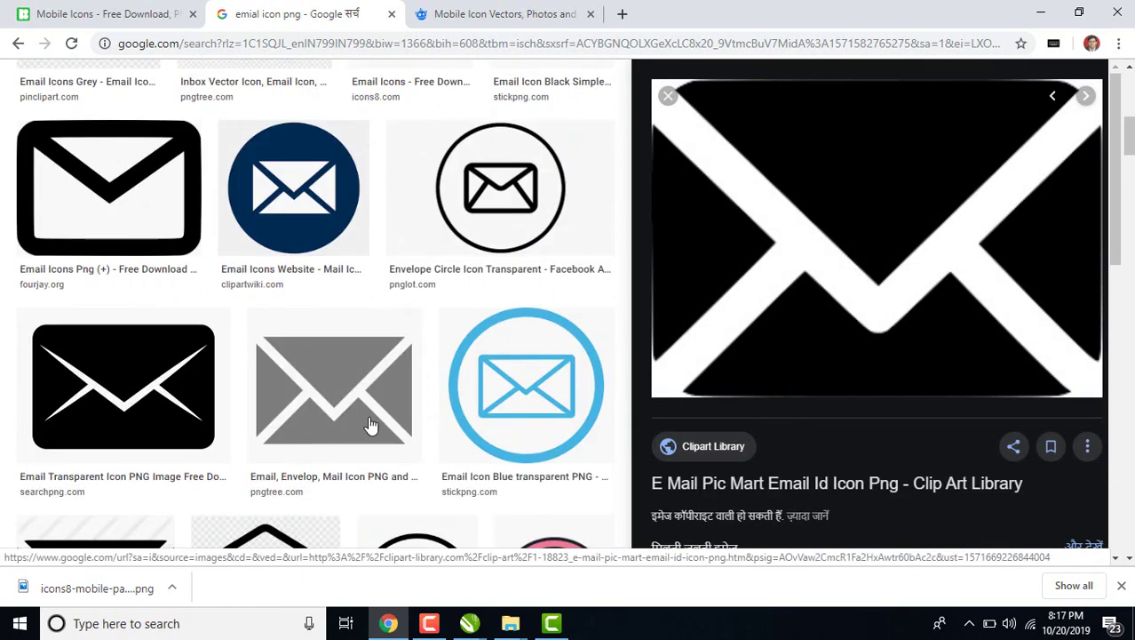
{"action": "left_click", "coordinate": [191, 223]}
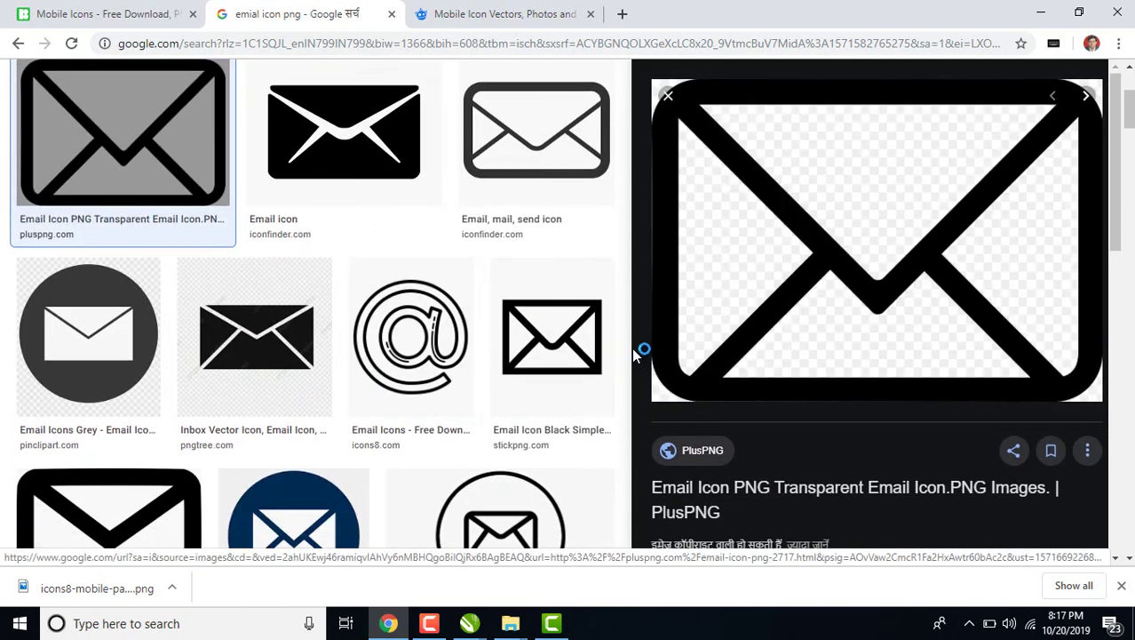
{"action": "left_click_drag", "start_coordinate": [787, 221], "coordinate": [728, 242]}
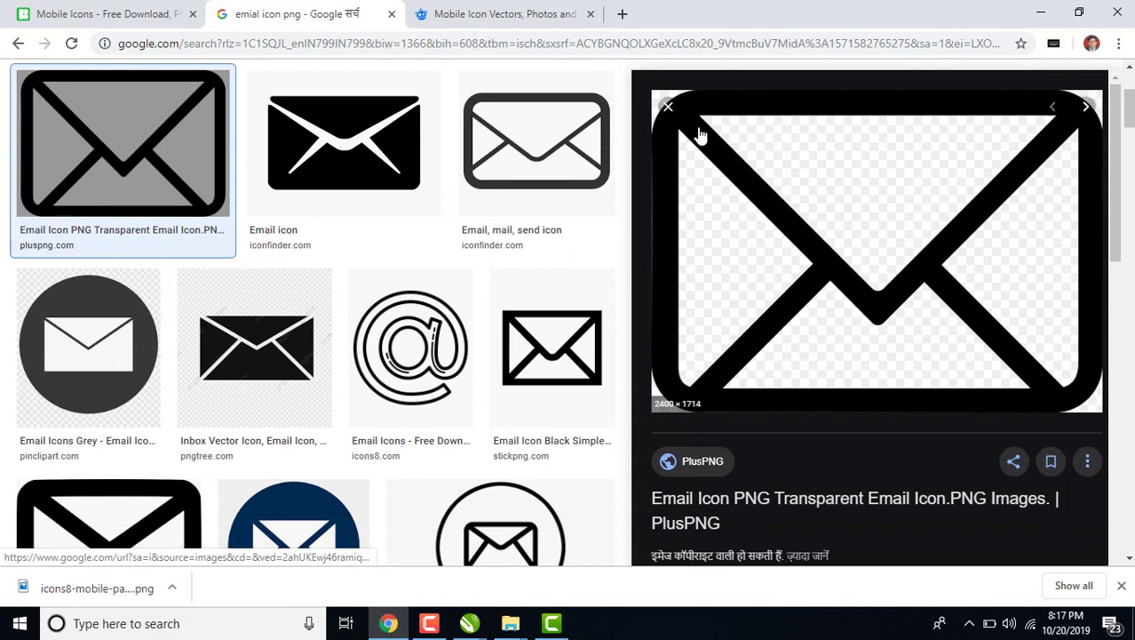
{"action": "left_click_drag", "start_coordinate": [700, 133], "coordinate": [748, 317]}
{"action": "right_click", "coordinate": [758, 218]}
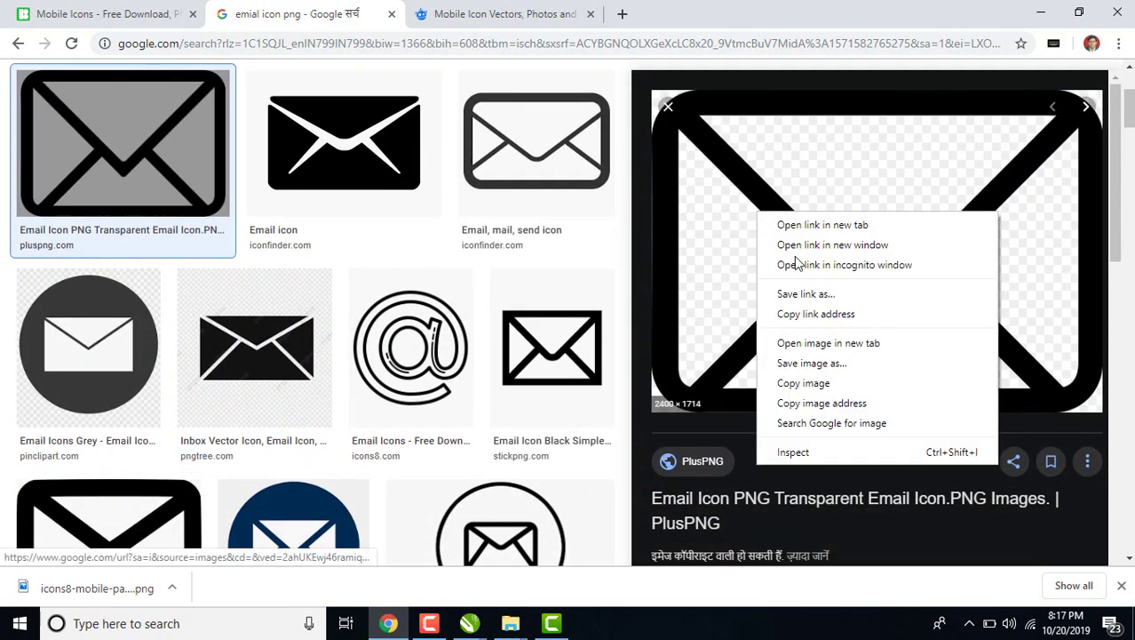
{"action": "left_click", "coordinate": [828, 343]}
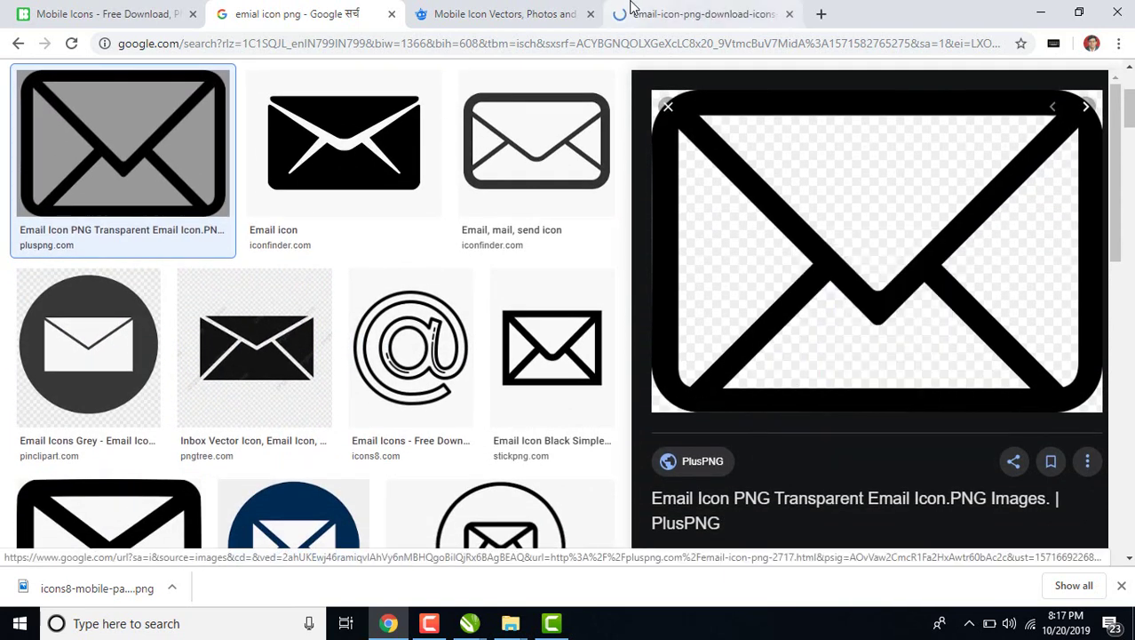
{"action": "left_click", "coordinate": [701, 14]}
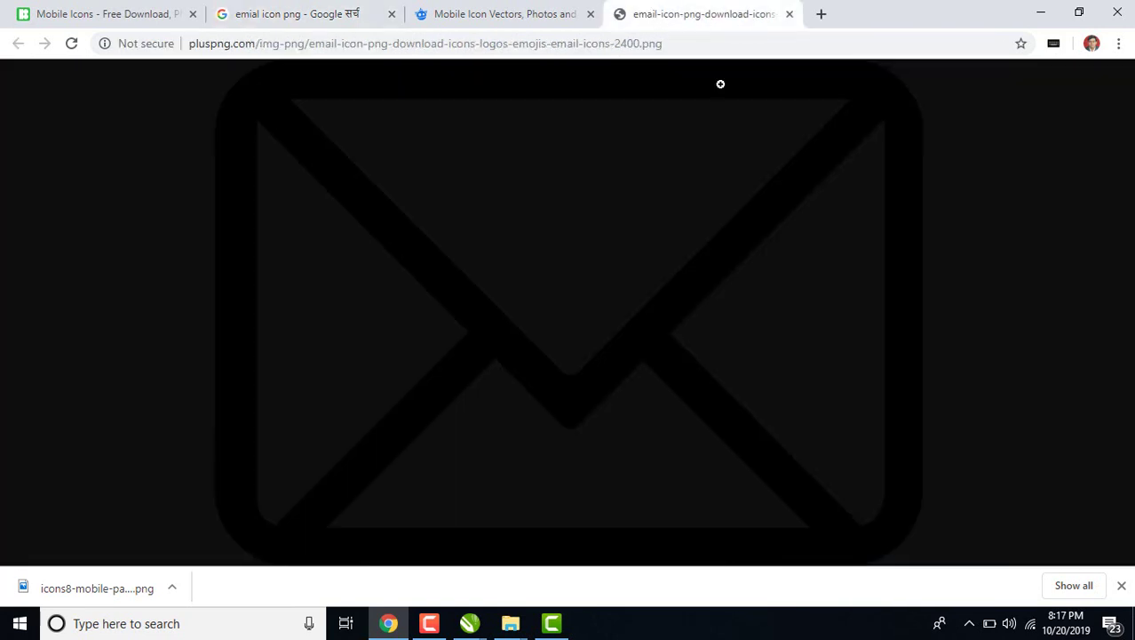
Save the envelope icon PNG to the Desktop.
{"action": "right_click", "coordinate": [654, 309]}
{"action": "left_click", "coordinate": [690, 347]}
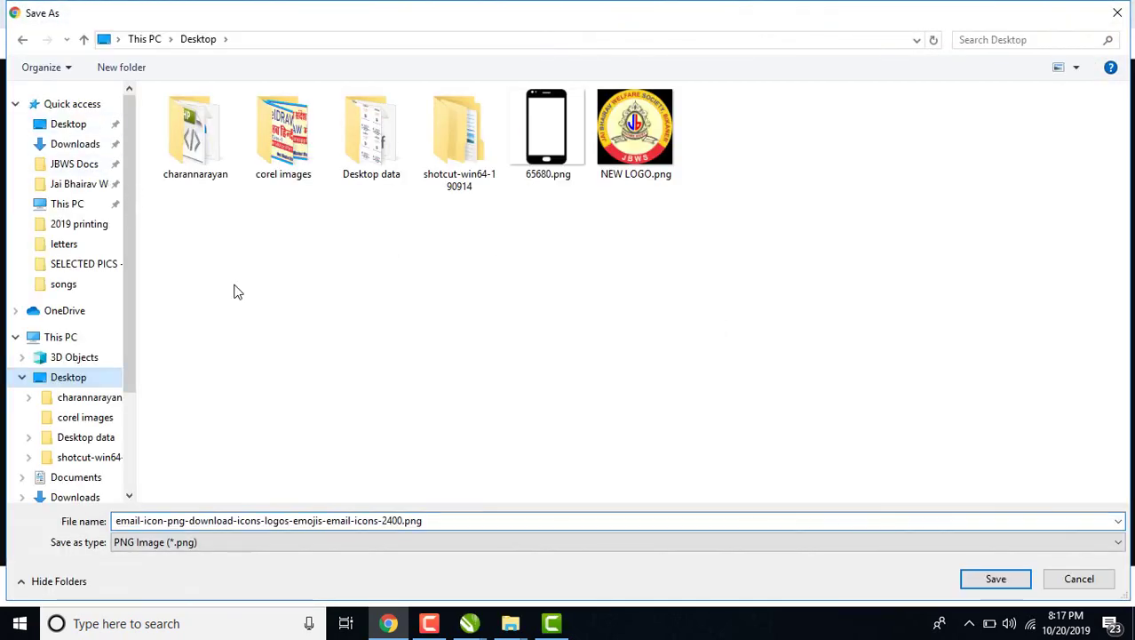
{"action": "left_click", "coordinate": [995, 578]}
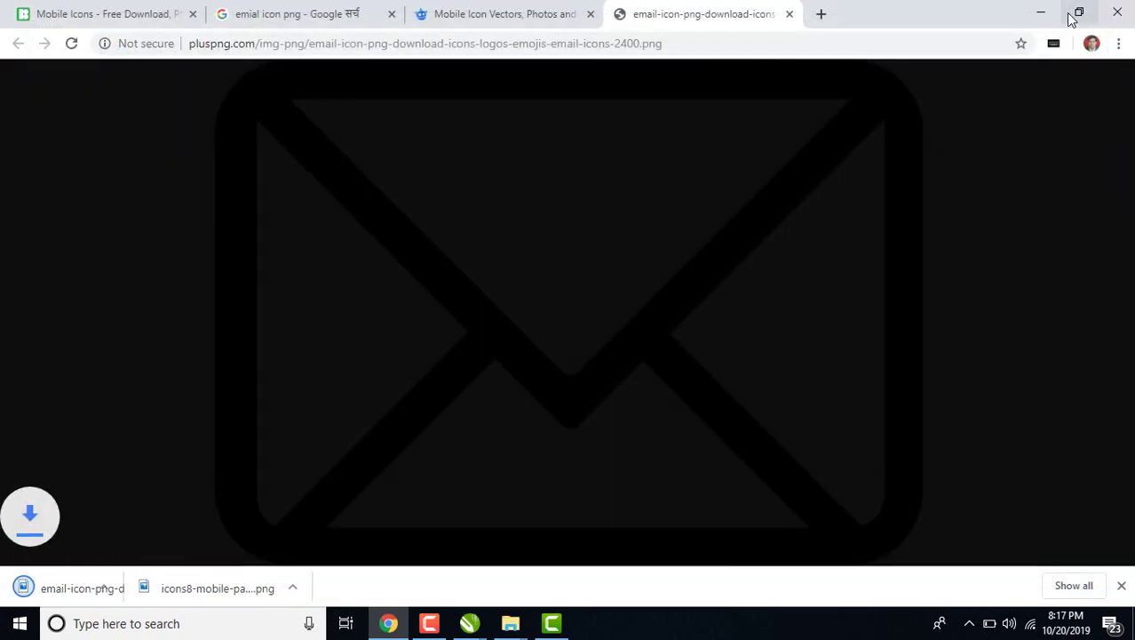
Minimize Chrome and drag the saved envelope PNG into the CorelDRAW card document.
{"action": "left_click", "coordinate": [1038, 13]}
{"action": "left_click", "coordinate": [1040, 13]}
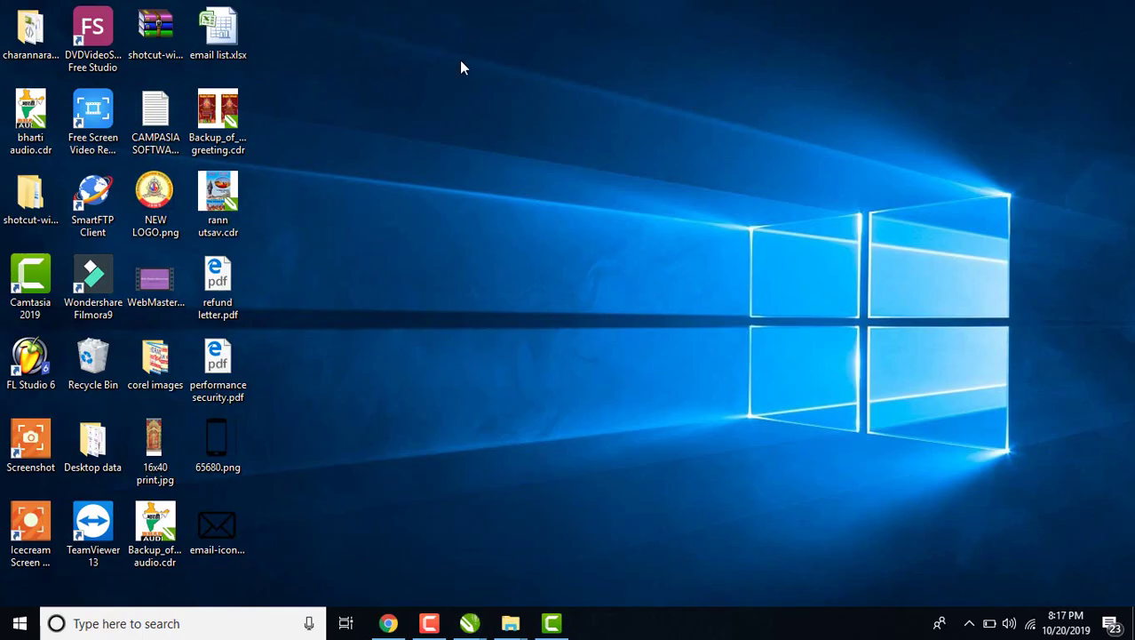
{"action": "left_click_drag", "start_coordinate": [209, 524], "coordinate": [615, 362]}
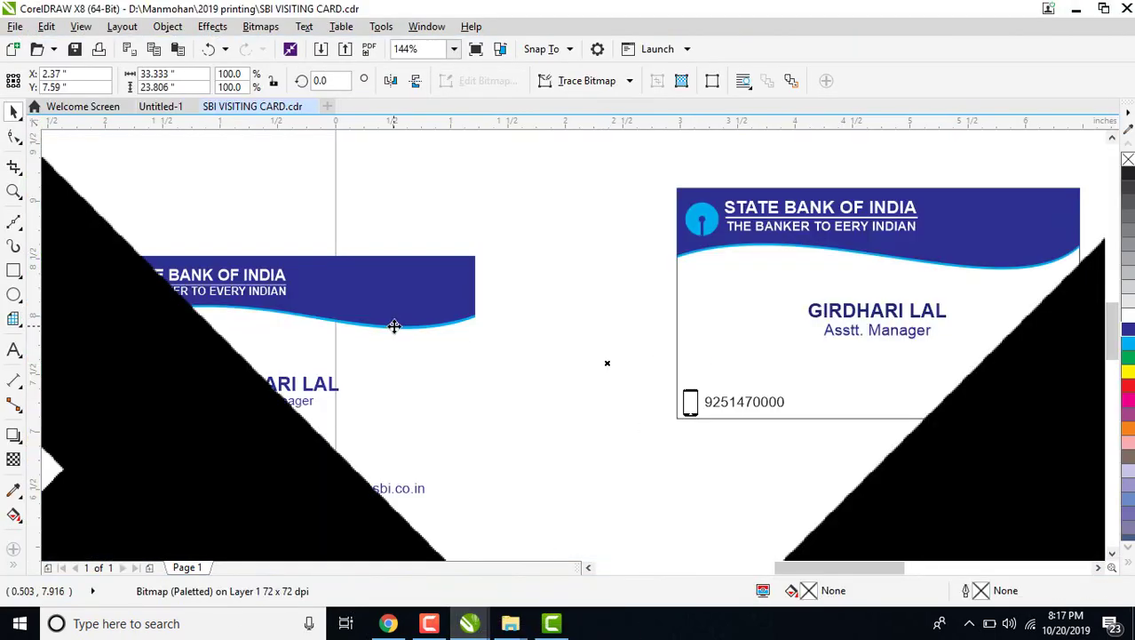
Scale the huge imported envelope bitmap down to a small size.
{"action": "scroll", "coordinate": [395, 326], "scroll_direction": "down", "scroll_amount": 4}
{"action": "scroll", "coordinate": [464, 339], "scroll_direction": "down", "scroll_amount": 3}
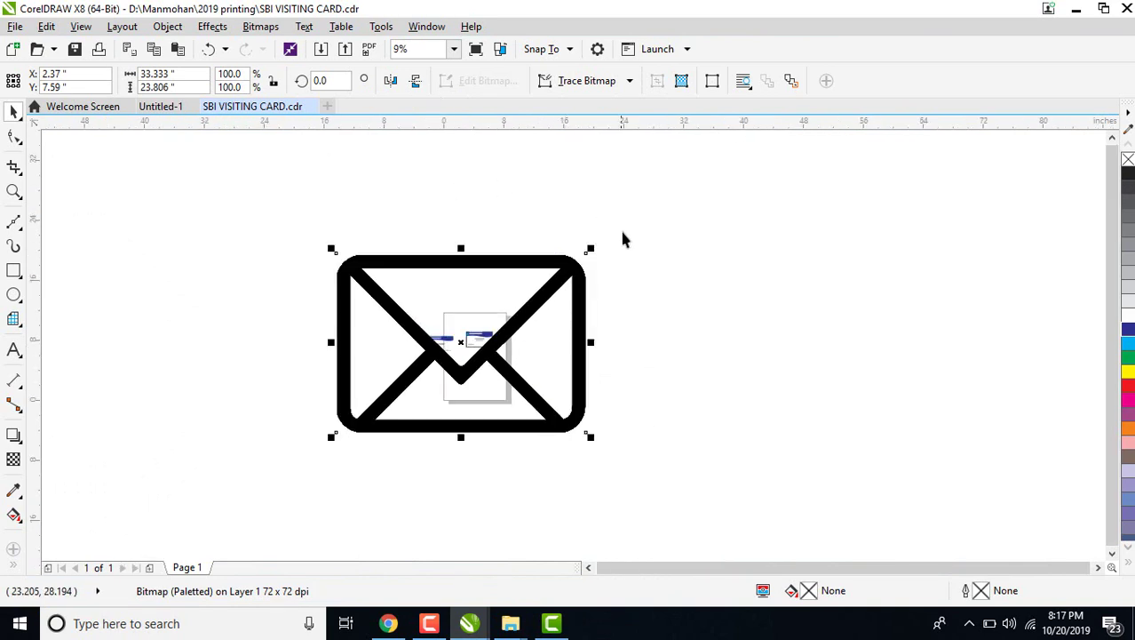
{"action": "left_click_drag", "start_coordinate": [590, 249], "coordinate": [483, 364]}
{"action": "scroll", "coordinate": [483, 364], "scroll_direction": "up", "scroll_amount": 7}
{"action": "left_click_drag", "start_coordinate": [995, 335], "coordinate": [941, 418]}
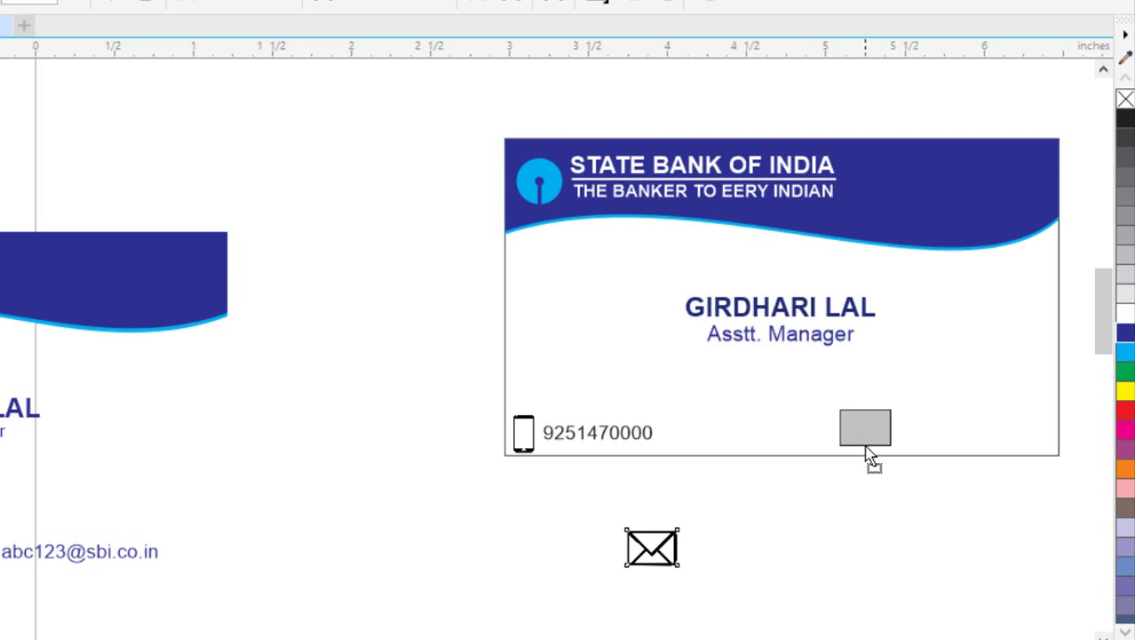
Place the envelope on the card's bottom row and fine-tune its size.
{"action": "left_click_drag", "start_coordinate": [869, 455], "coordinate": [869, 455]}
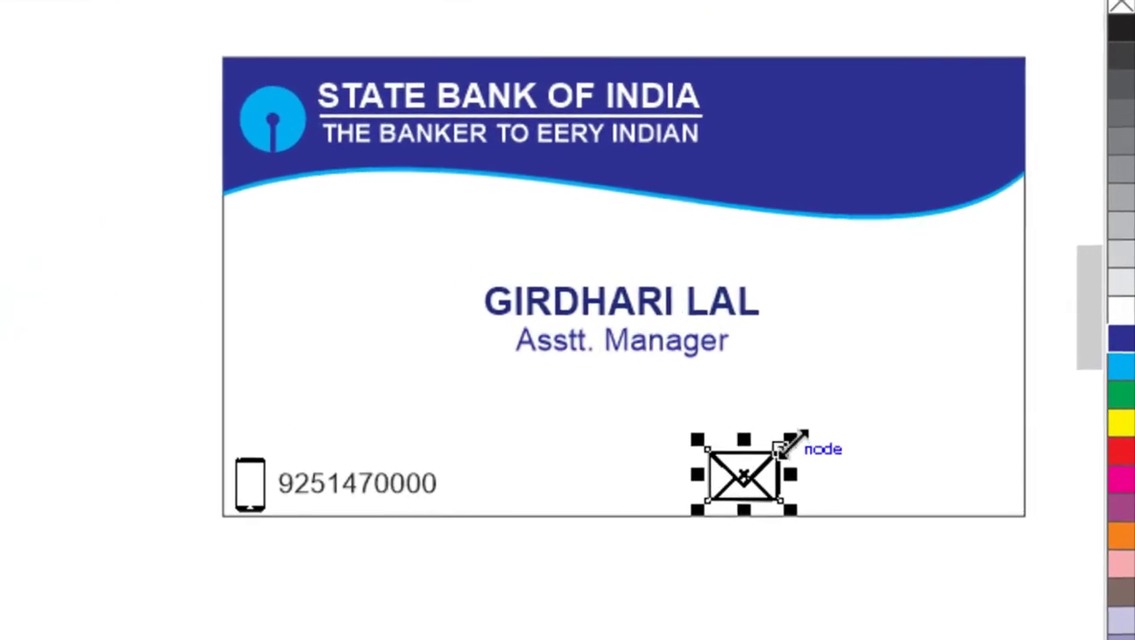
{"action": "left_click_drag", "start_coordinate": [890, 400], "coordinate": [884, 416]}
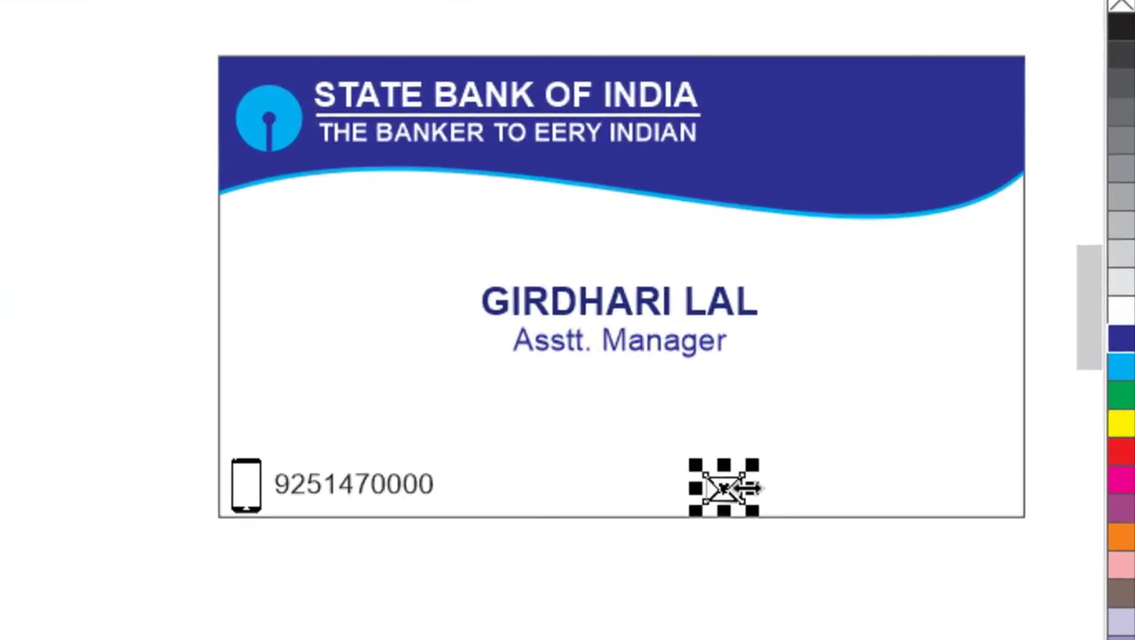
{"action": "key", "text": "F2"}
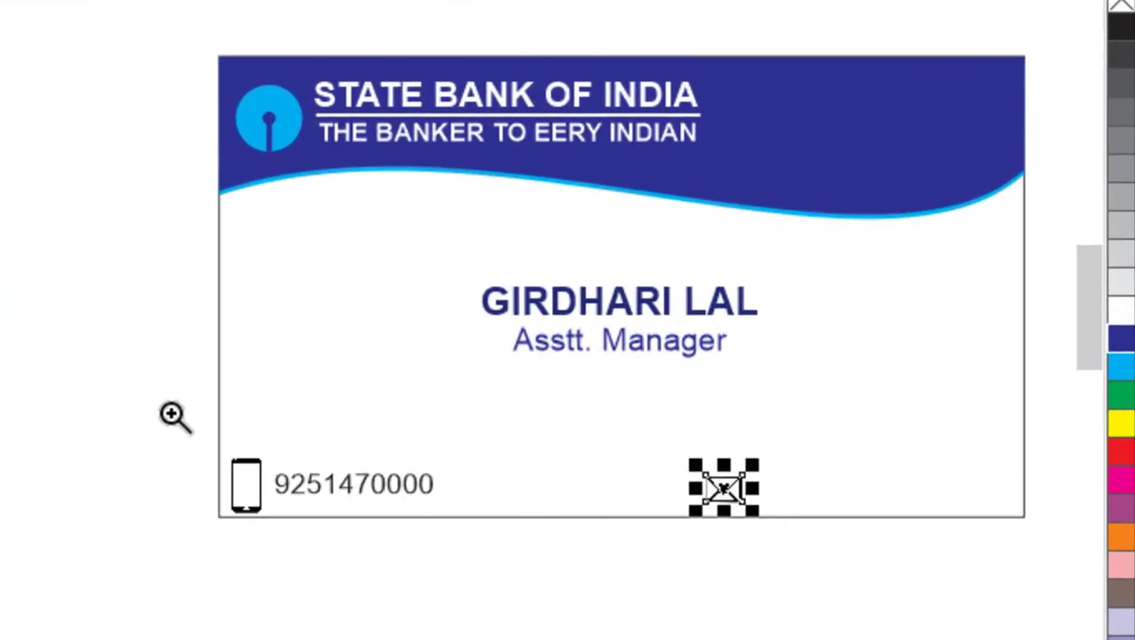
{"action": "left_click", "coordinate": [611, 529]}
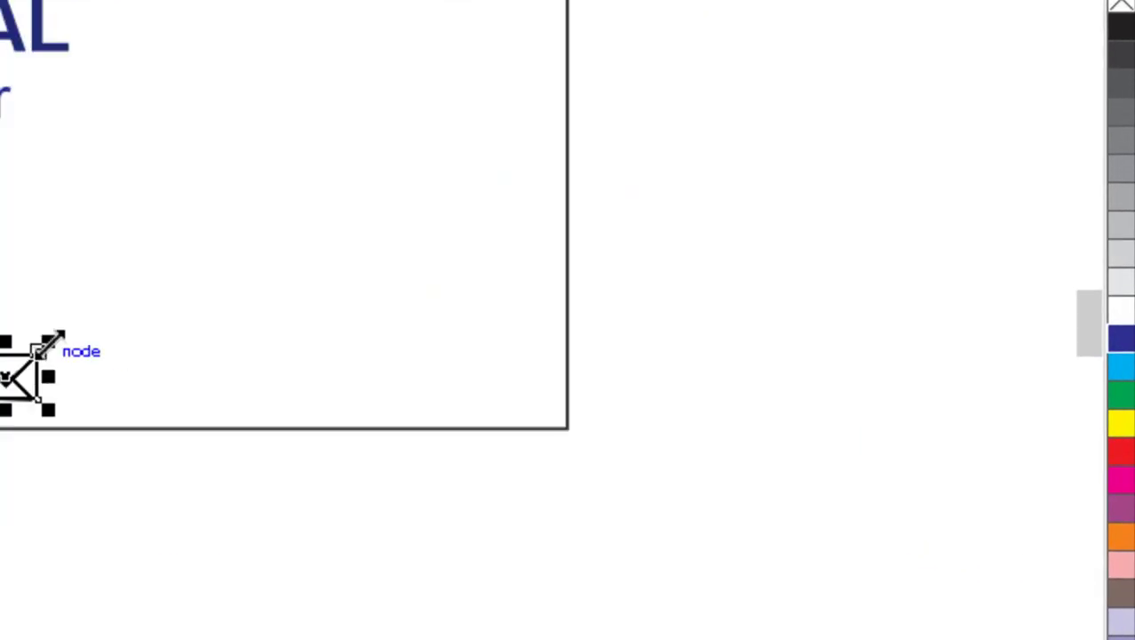
{"action": "left_click_drag", "start_coordinate": [45, 334], "coordinate": [80, 328]}
{"action": "left_click", "coordinate": [215, 352]}
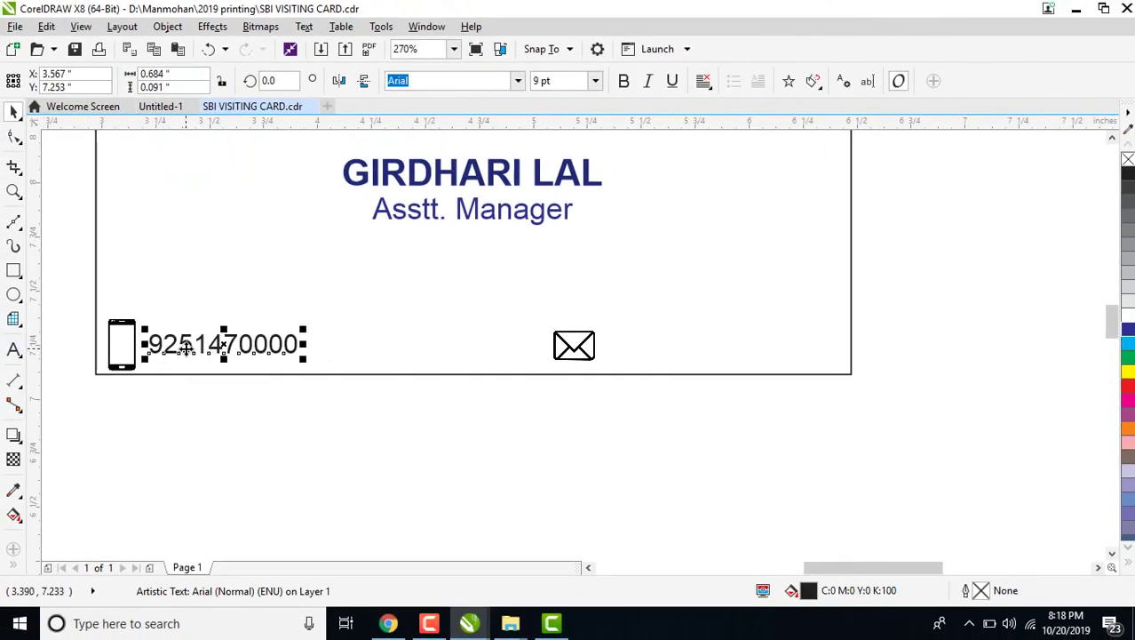
Copy the phone number beside the envelope and change it to the sample email address.
{"action": "left_click_drag", "start_coordinate": [187, 346], "coordinate": [661, 347]}
{"action": "double_click", "coordinate": [661, 349]}
{"action": "key", "text": "ctrl+a"}
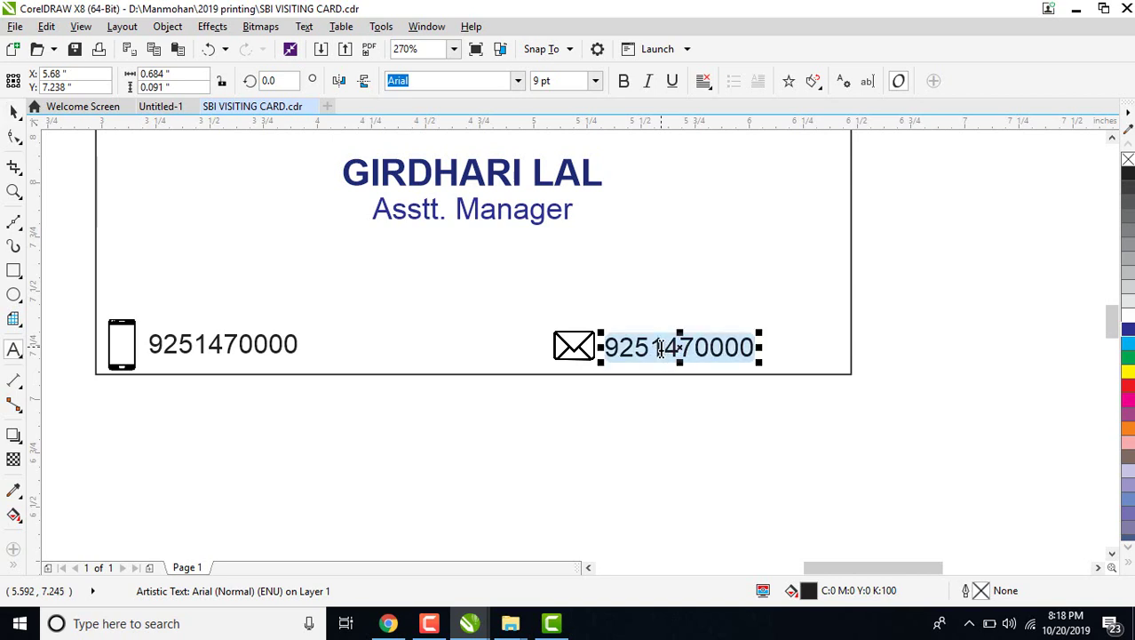
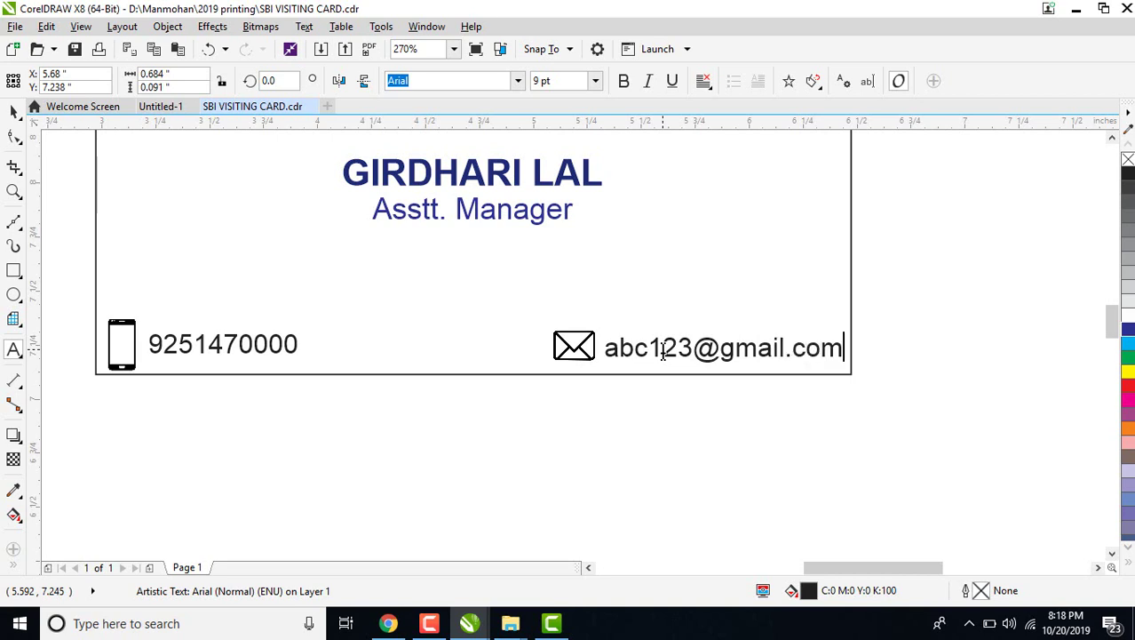
{"action": "key", "text": "ctrl+space"}
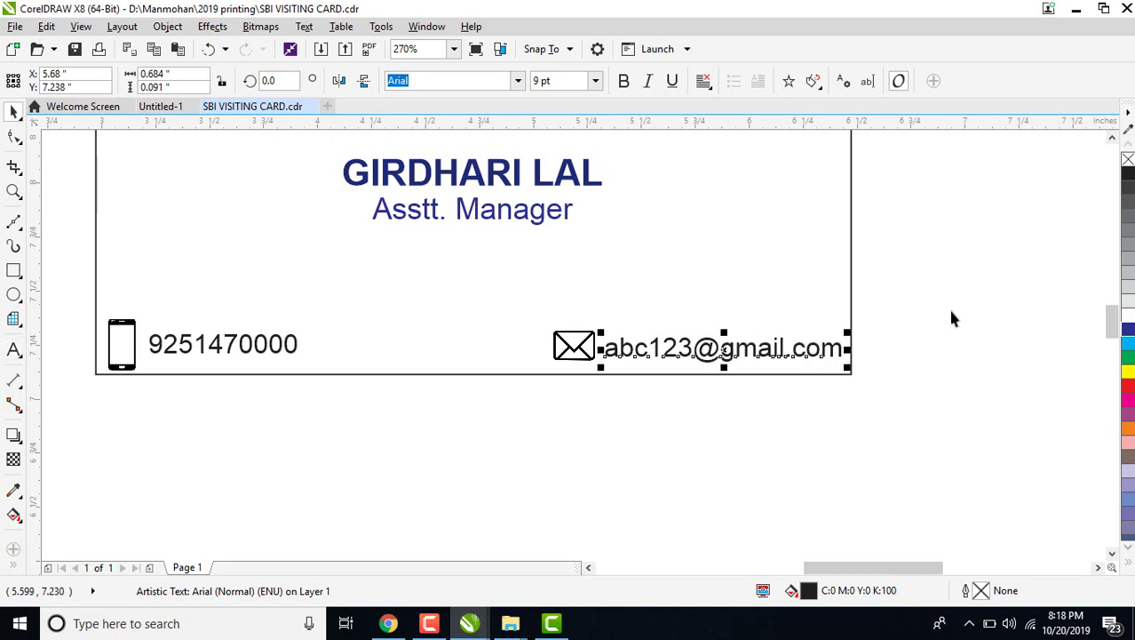
Select both contact rows' icons and text and align the email row with the phone row.
{"action": "left_click_drag", "start_coordinate": [956, 300], "coordinate": [528, 400]}
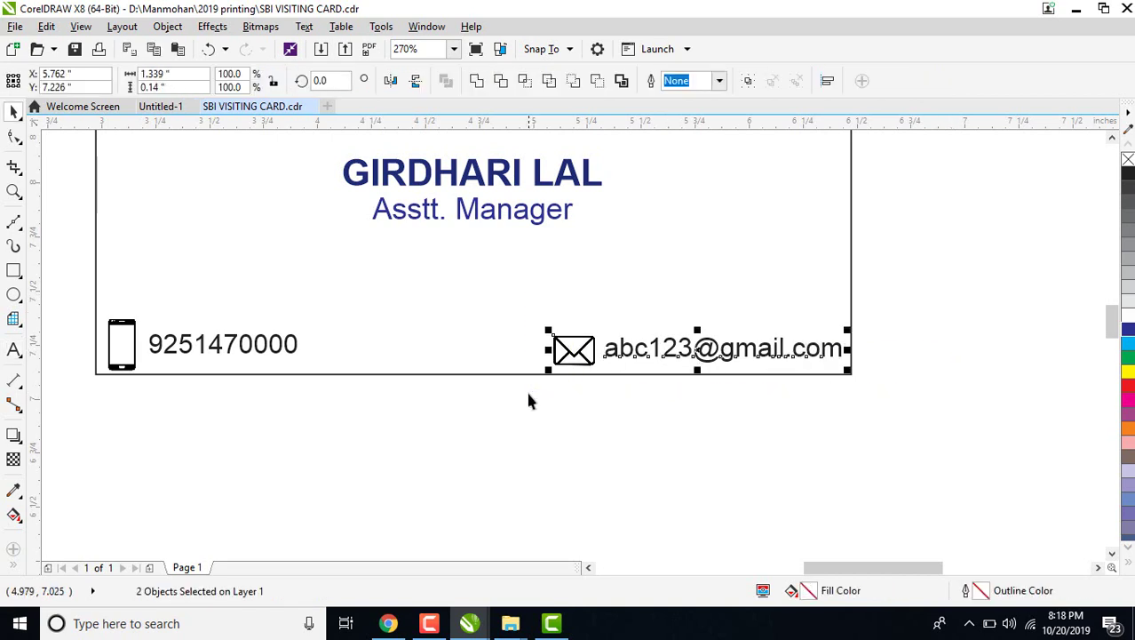
{"action": "left_click_drag", "start_coordinate": [75, 295], "coordinate": [908, 439]}
{"action": "key", "text": "e"}
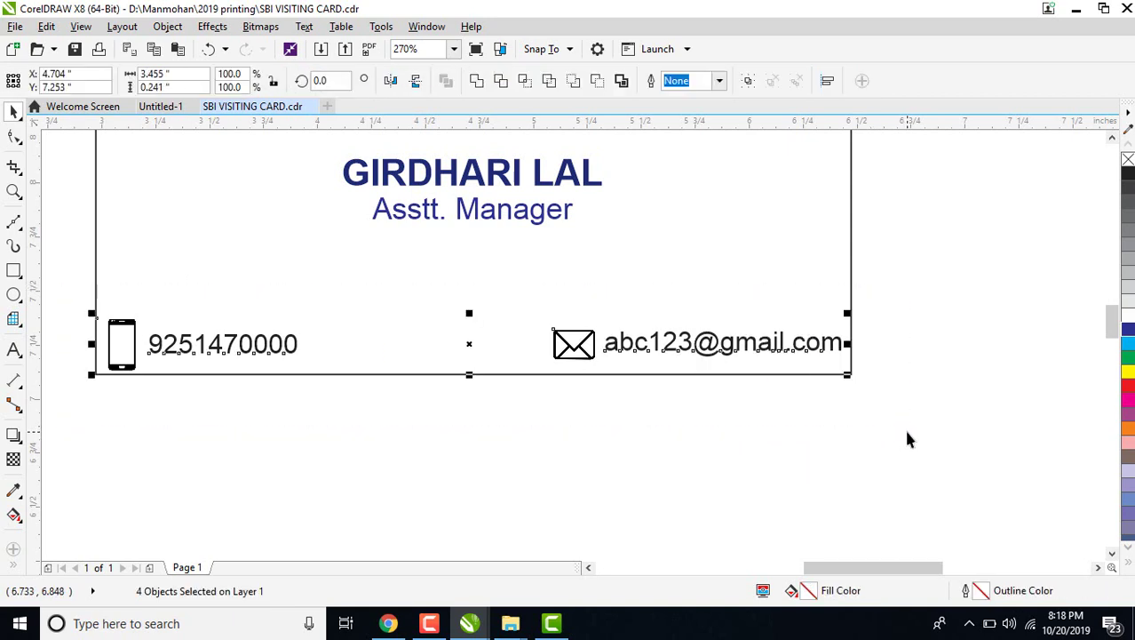
{"action": "left_click", "coordinate": [520, 311]}
Move the older card's blue envelope onto the new card and try cyan, green, yellow, magenta.
{"action": "key", "text": "shift+F2"}
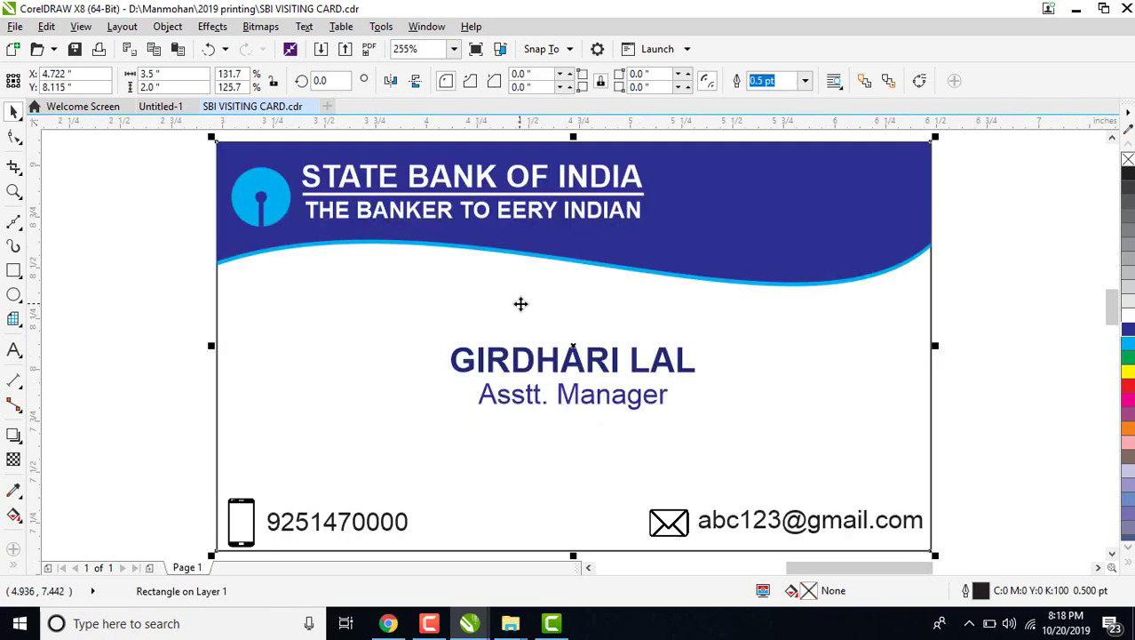
{"action": "scroll", "coordinate": [975, 369], "scroll_direction": "down", "scroll_amount": 2}
{"action": "left_click", "coordinate": [974, 369]}
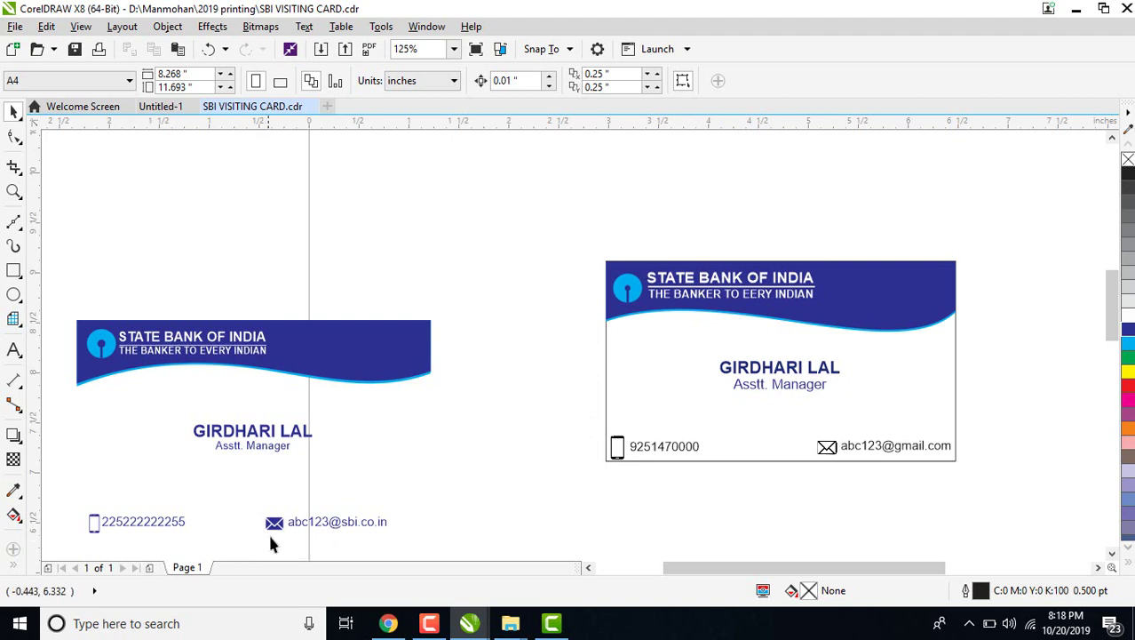
{"action": "left_click_drag", "start_coordinate": [274, 523], "coordinate": [808, 430]}
{"action": "scroll", "coordinate": [808, 428], "scroll_direction": "up", "scroll_amount": 3}
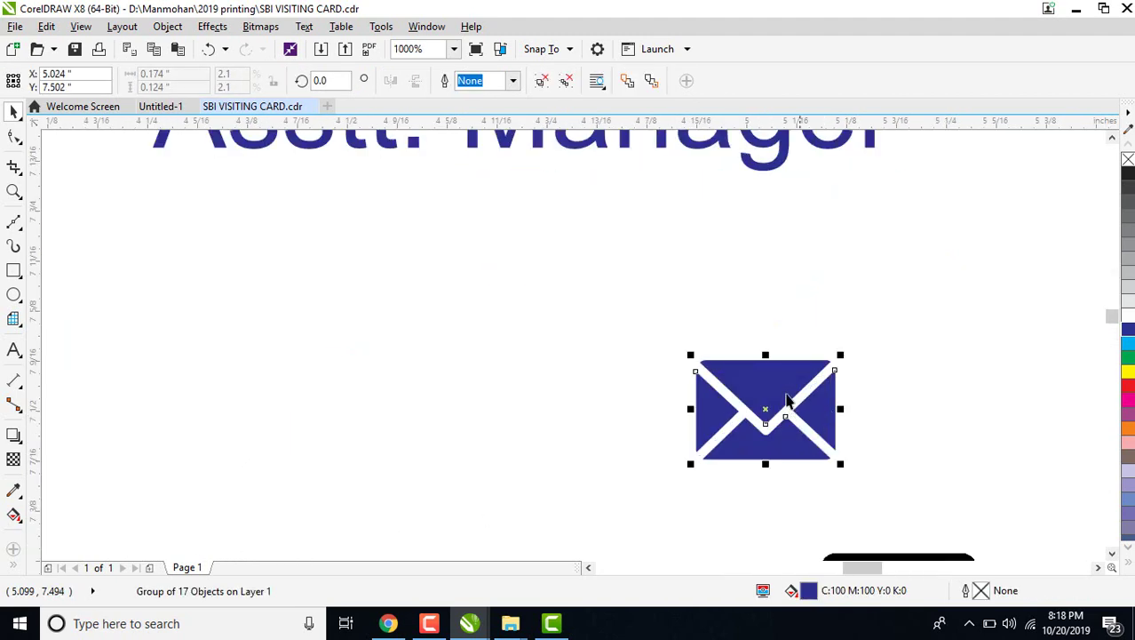
{"action": "left_click", "coordinate": [1128, 344]}
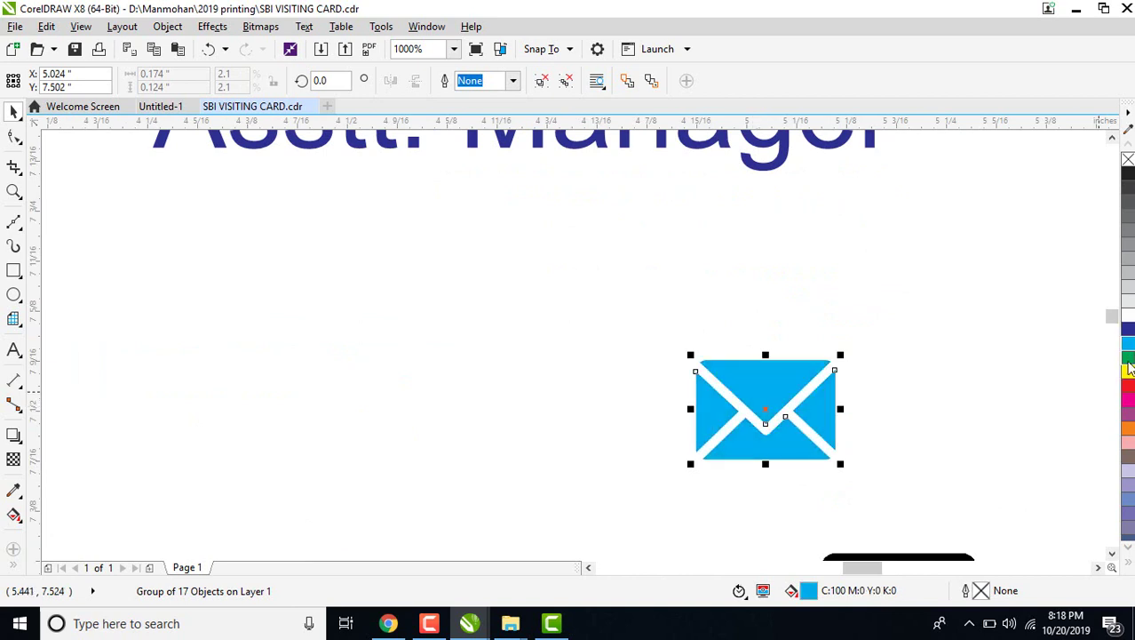
{"action": "left_click", "coordinate": [1128, 357]}
{"action": "left_click", "coordinate": [1128, 372]}
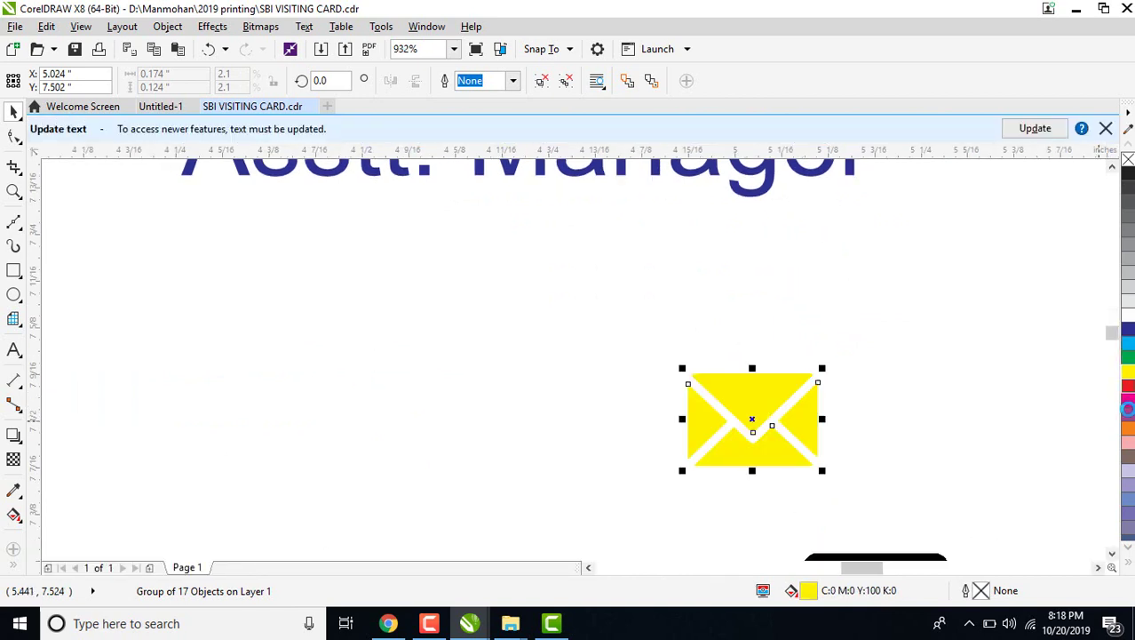
{"action": "left_click", "coordinate": [1126, 400]}
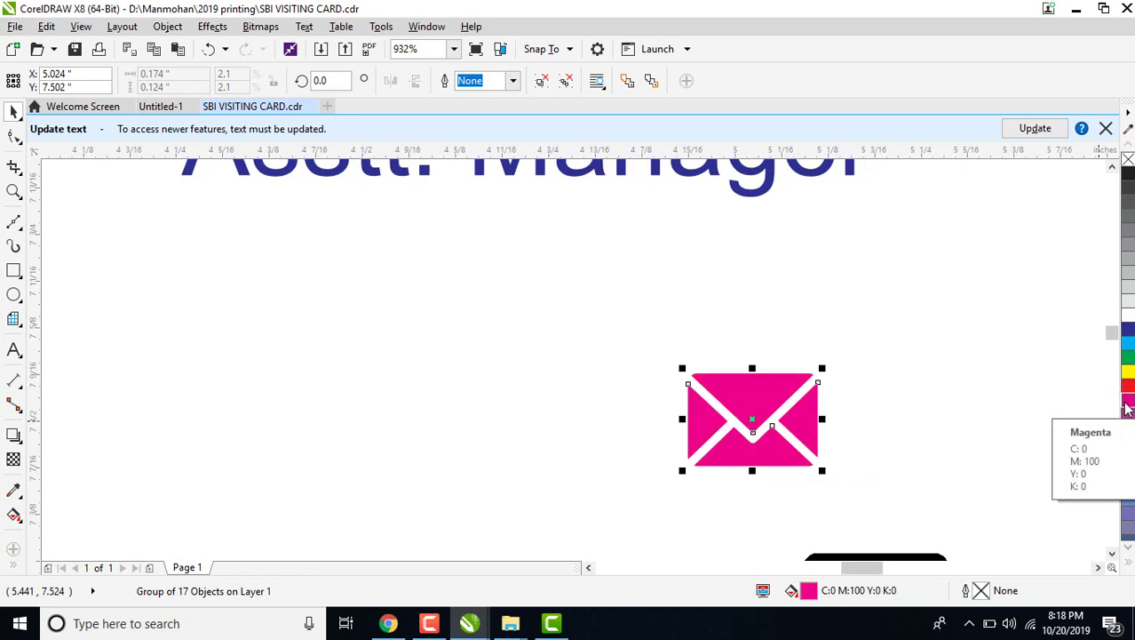
Compare with the black envelope and delete the magenta envelope.
{"action": "left_click", "coordinate": [1111, 554]}
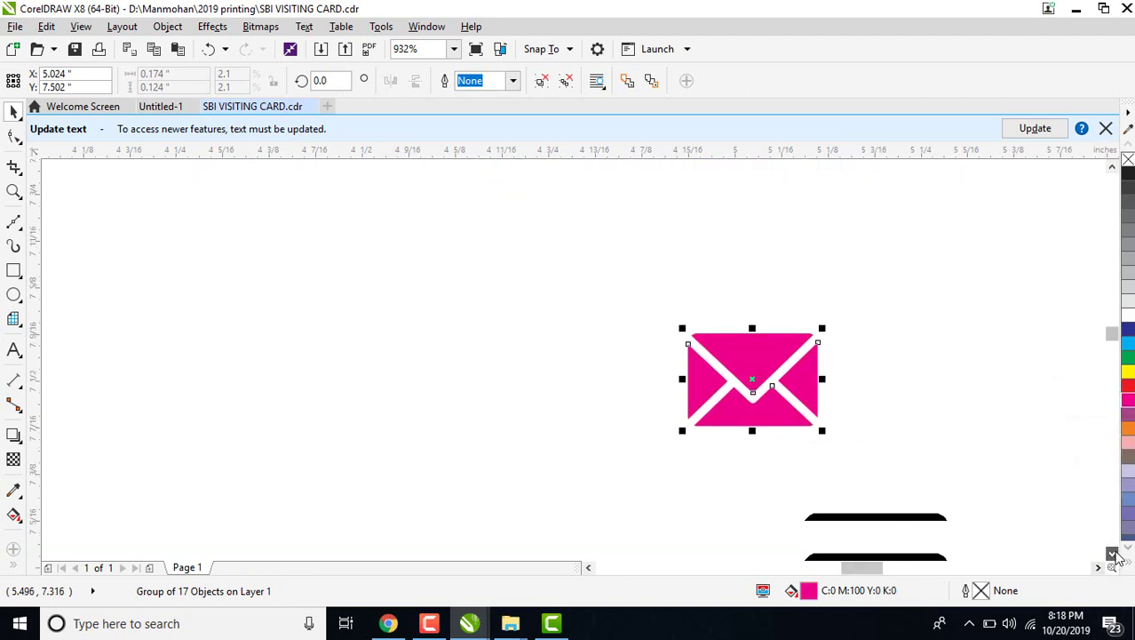
{"action": "scroll", "coordinate": [541, 402], "scroll_direction": "down", "scroll_amount": 2}
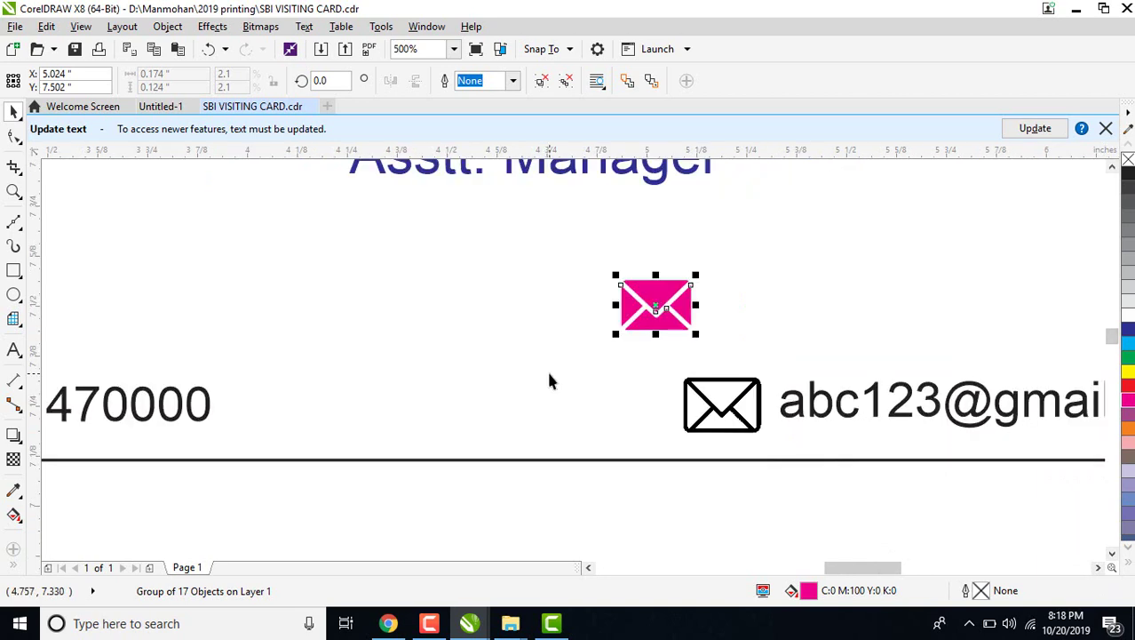
{"action": "scroll", "coordinate": [550, 378], "scroll_direction": "down", "scroll_amount": 2}
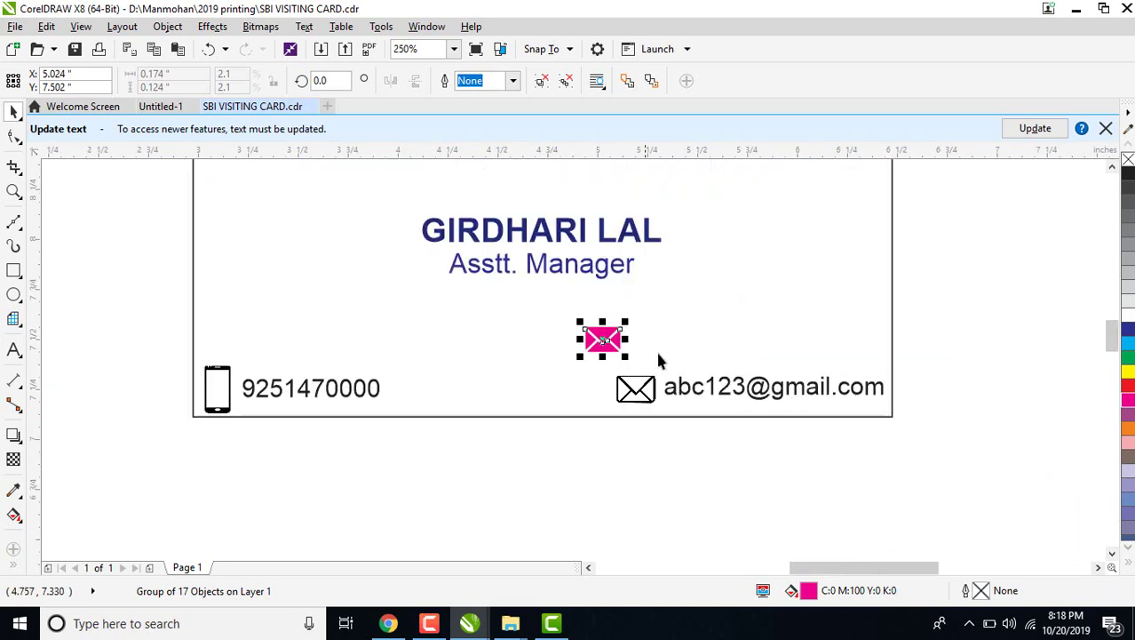
{"action": "left_click", "coordinate": [633, 391]}
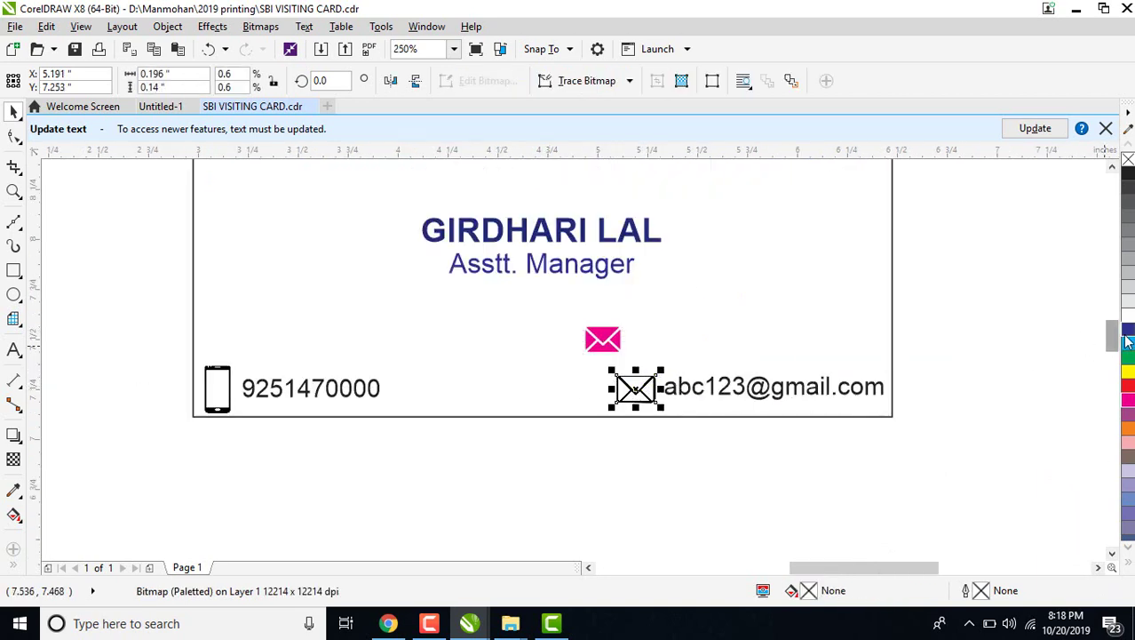
{"action": "left_click", "coordinate": [603, 345]}
{"action": "key", "text": "Delete"}
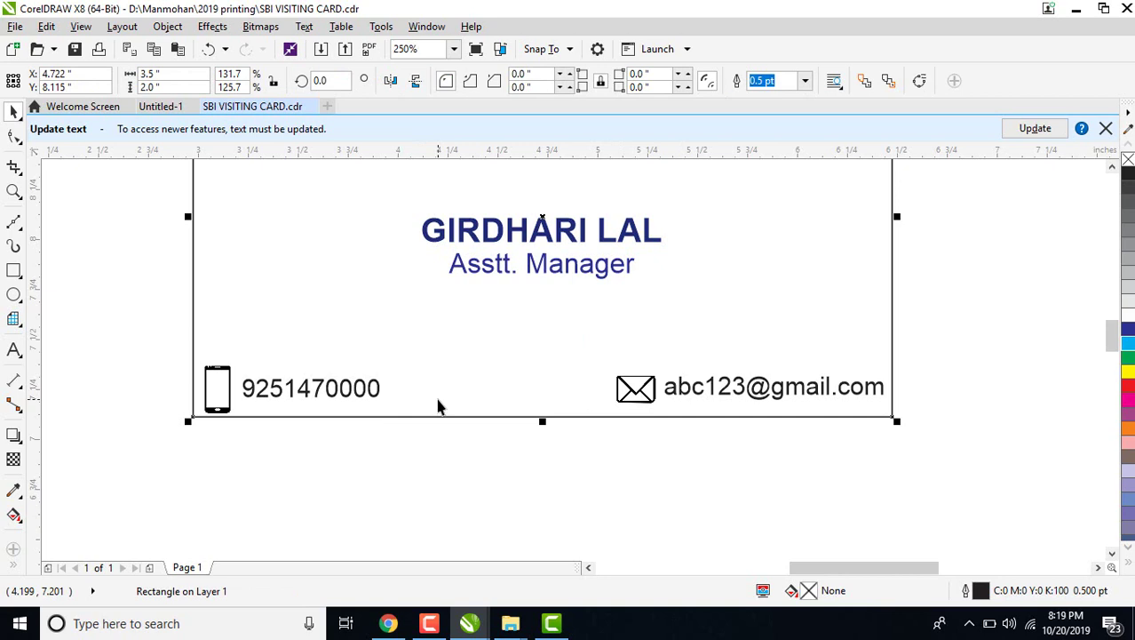
{"action": "key", "text": "shift+F2"}
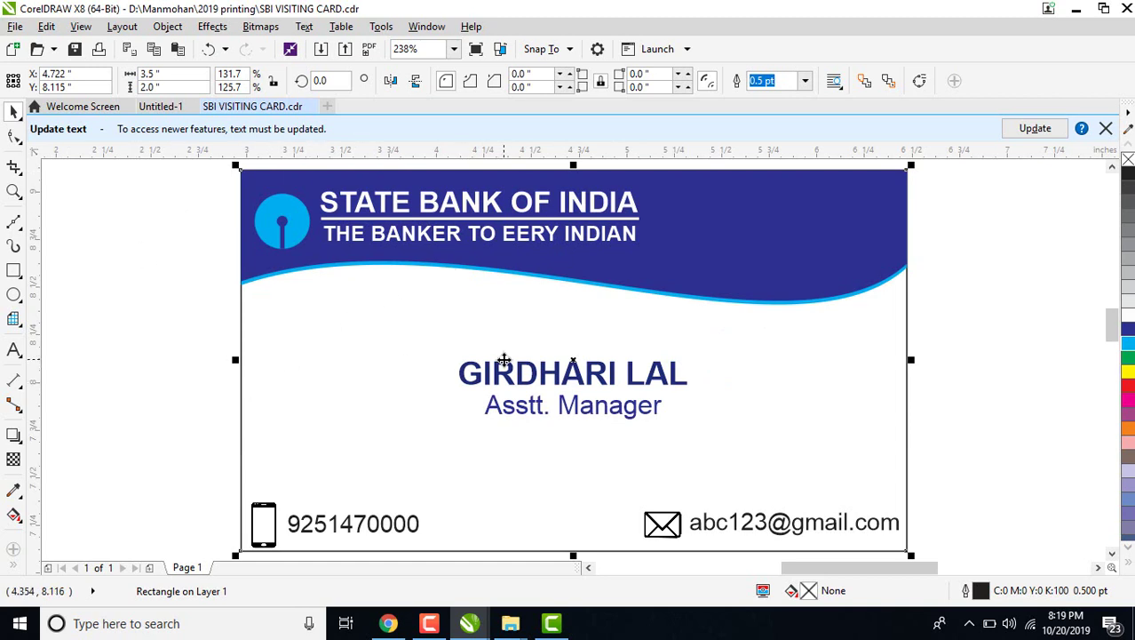
{"action": "scroll", "coordinate": [586, 264], "scroll_direction": "down", "scroll_amount": 3}
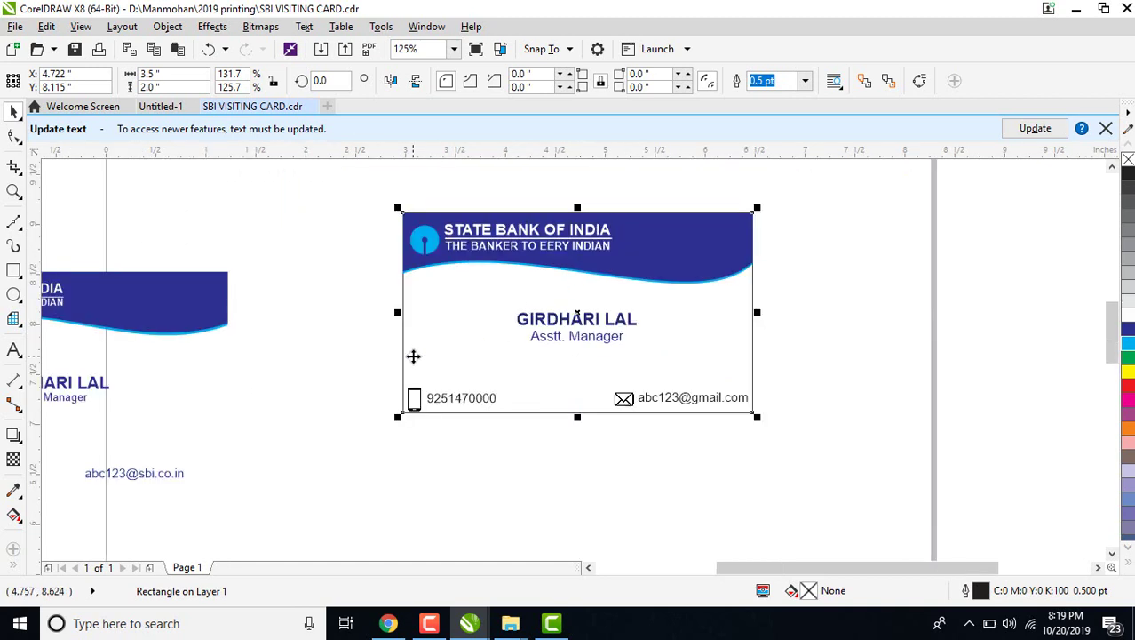
{"action": "left_click", "coordinate": [588, 567]}
{"action": "left_click", "coordinate": [588, 568]}
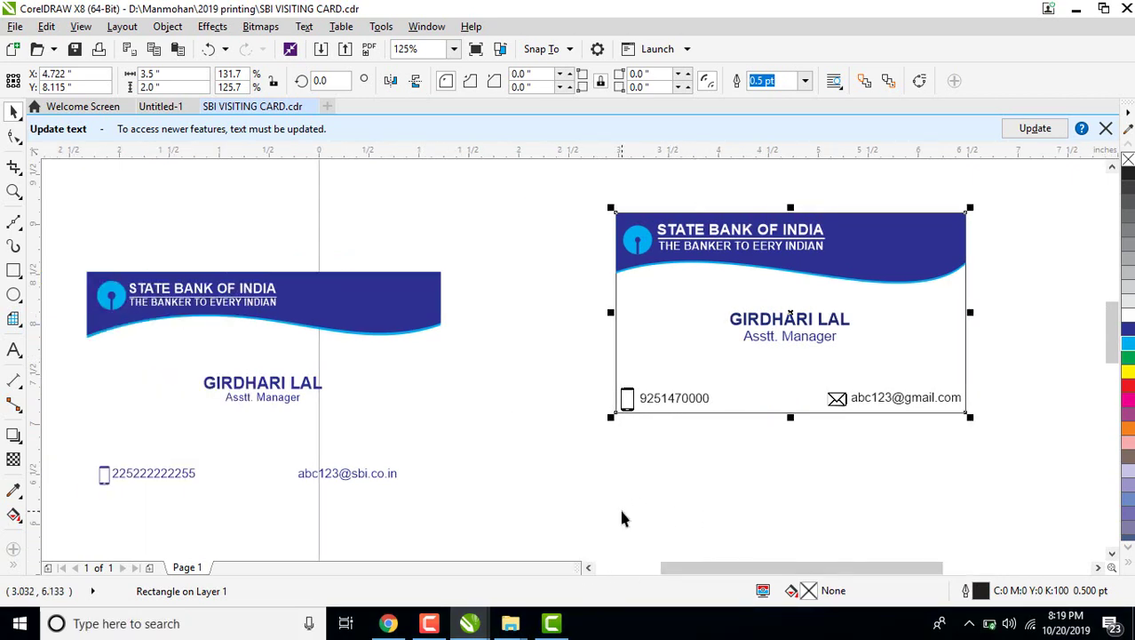